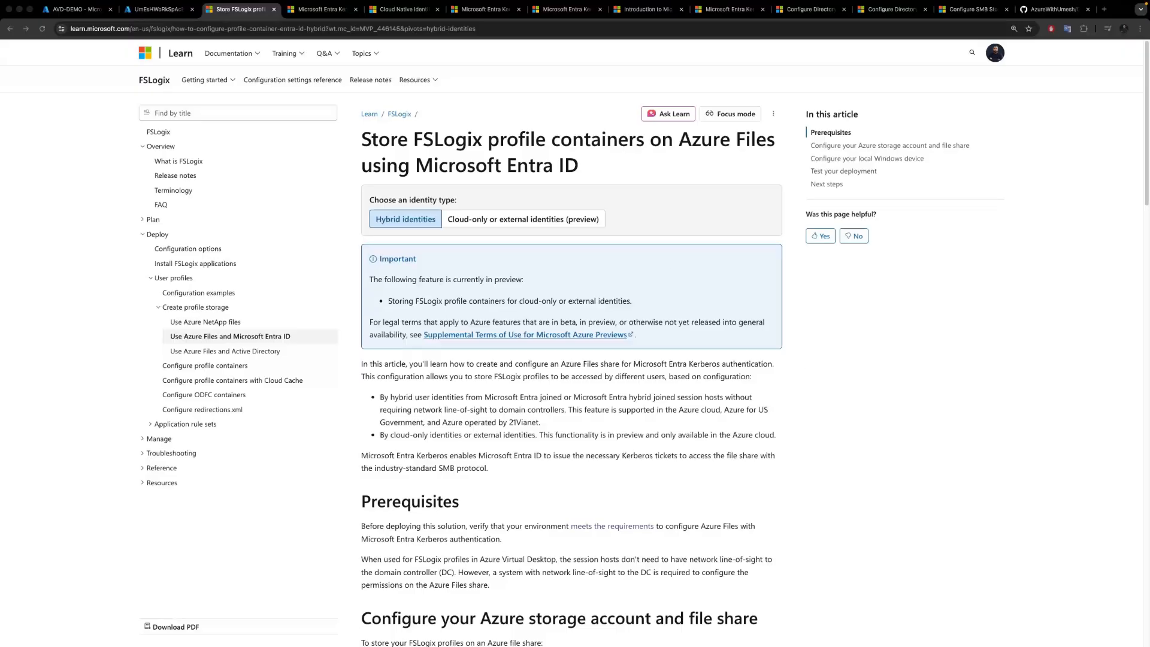
Read the prerequisites in the article on enabling Microsoft Entra Kerberos authentication for hybrid and cloud-only identities on Azure Files.
{"action": "key", "text": "ctrl+Tab"}
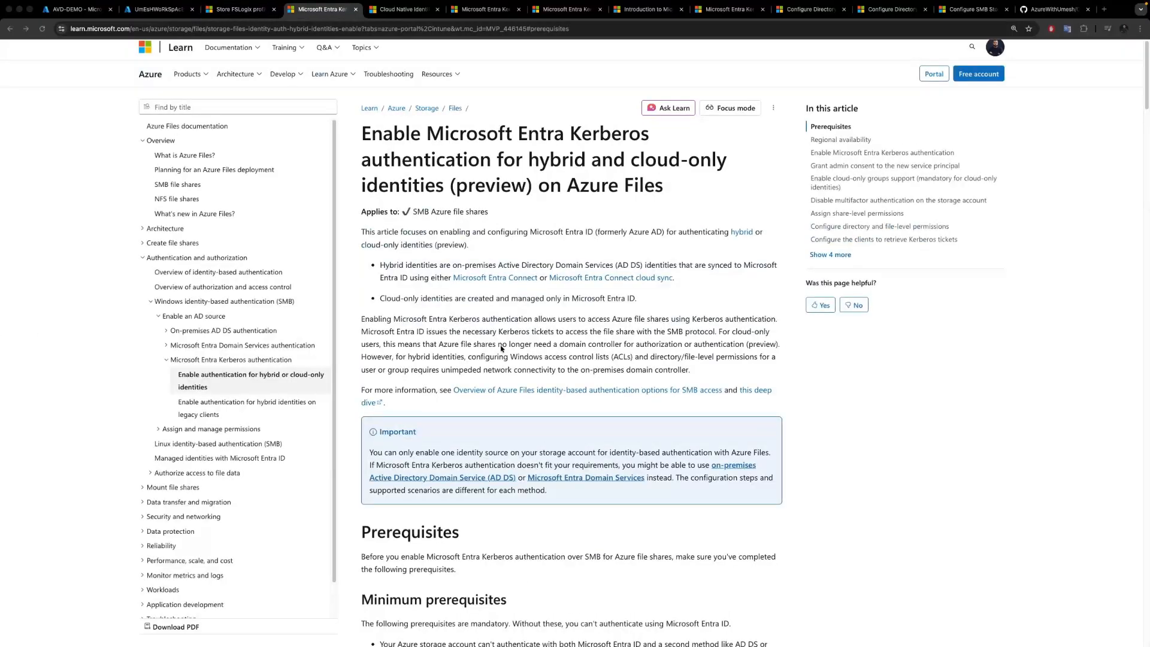
{"action": "scroll", "coordinate": [501, 347], "scroll_direction": "down", "scroll_amount": 6}
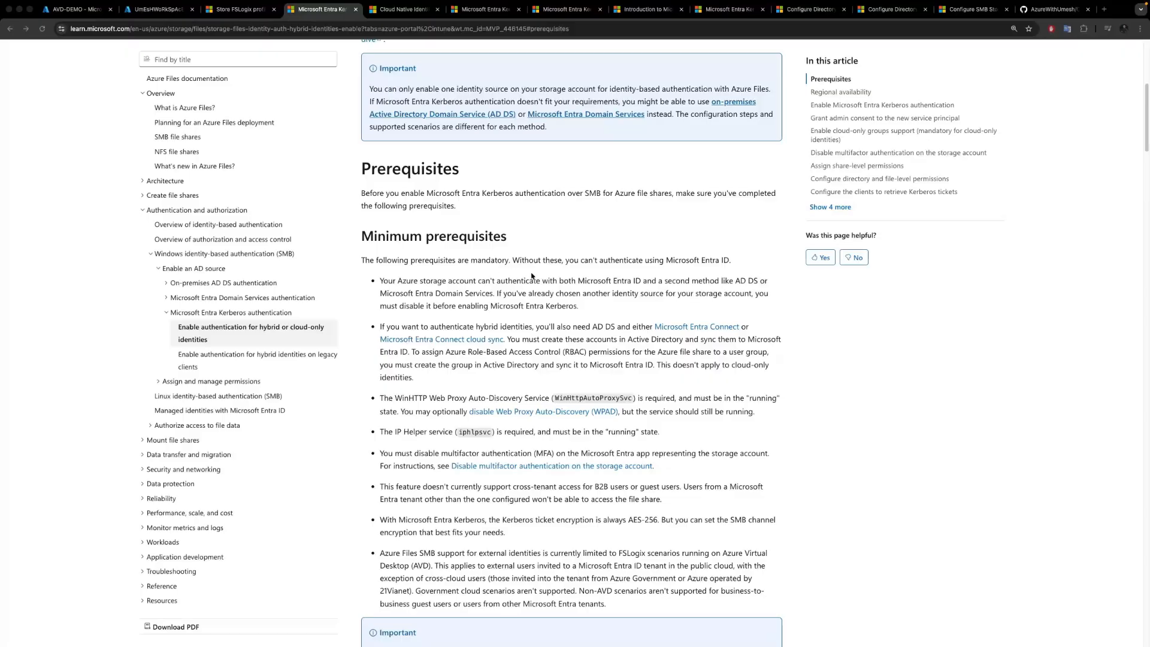
{"action": "scroll", "coordinate": [453, 317], "scroll_direction": "down", "scroll_amount": 2}
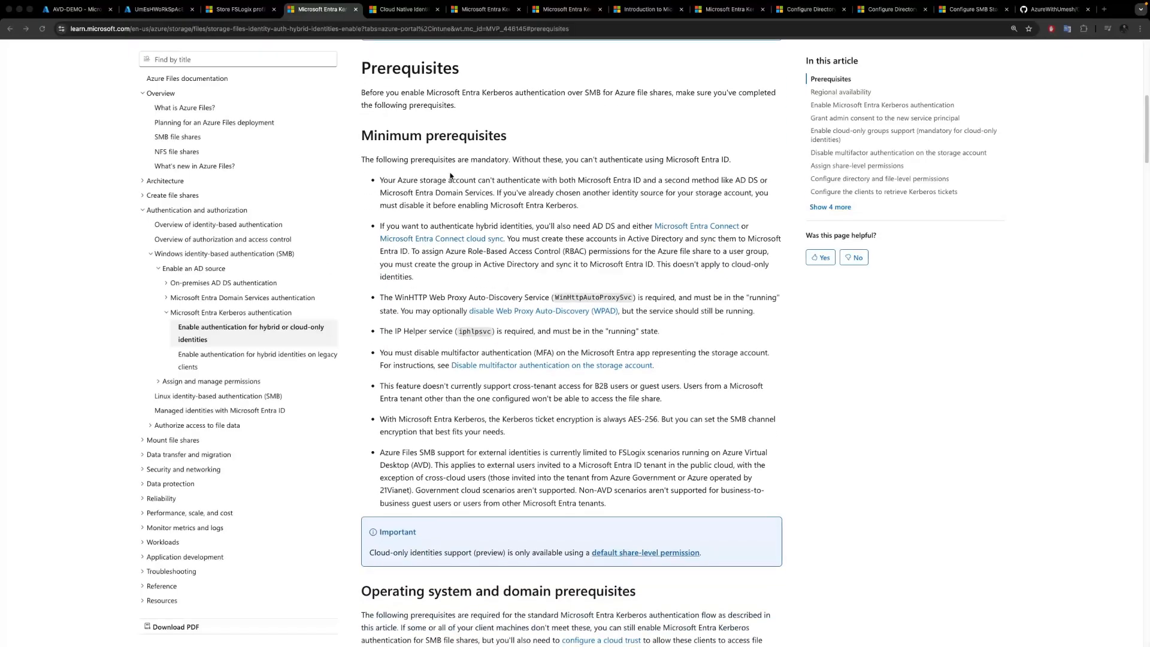
{"action": "scroll", "coordinate": [581, 295], "scroll_direction": "down", "scroll_amount": 2}
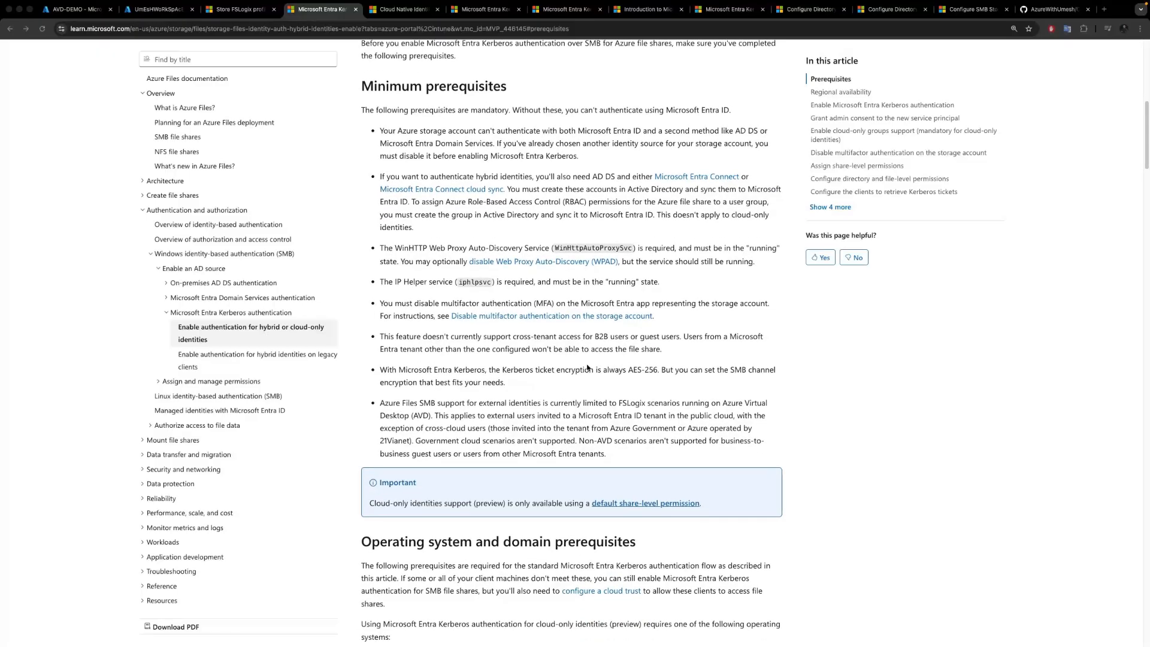
{"action": "scroll", "coordinate": [466, 461], "scroll_direction": "down", "scroll_amount": 3}
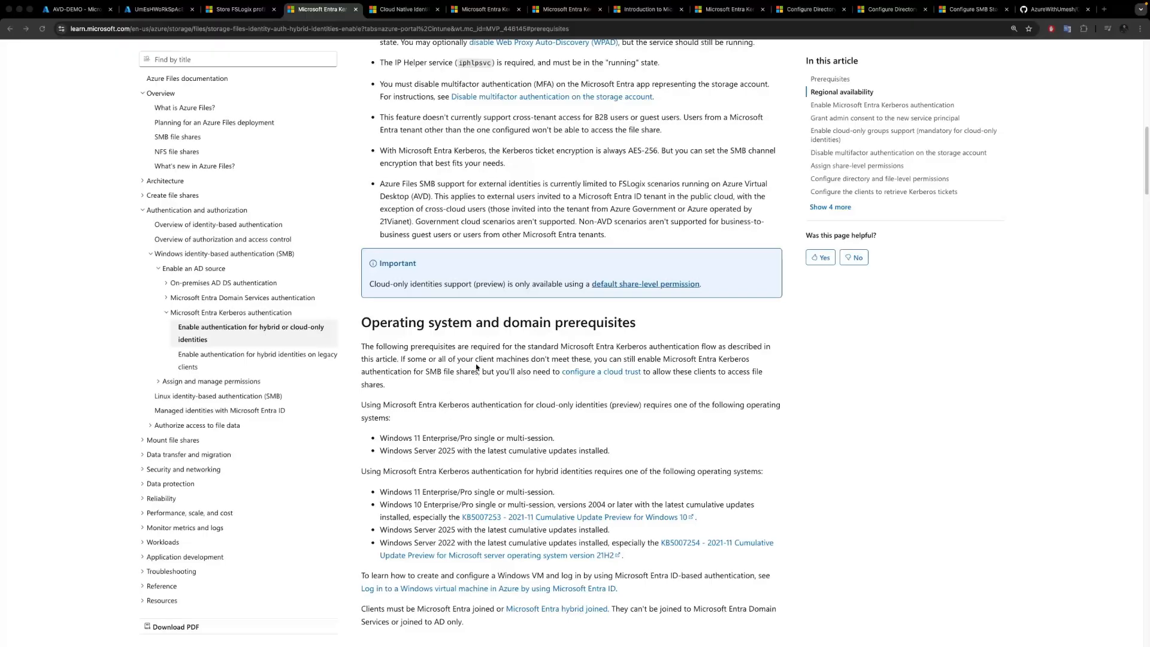
{"action": "scroll", "coordinate": [455, 326], "scroll_direction": "up", "scroll_amount": 3}
{"action": "scroll", "coordinate": [421, 345], "scroll_direction": "up", "scroll_amount": 10}
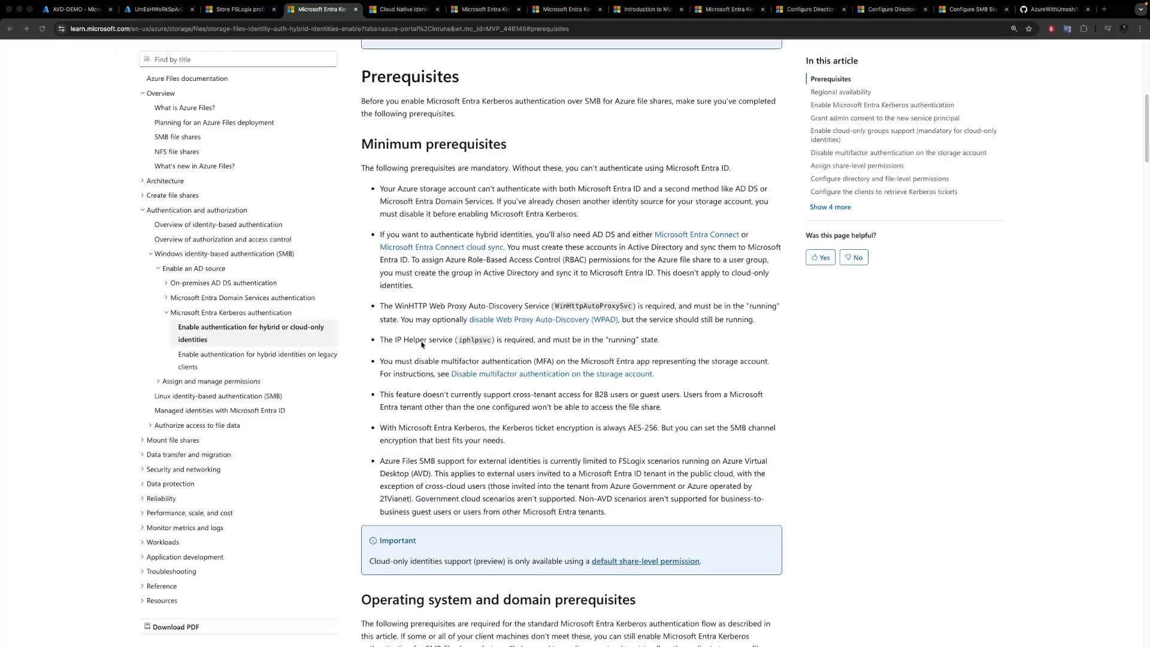
{"action": "scroll", "coordinate": [412, 262], "scroll_direction": "up", "scroll_amount": 3}
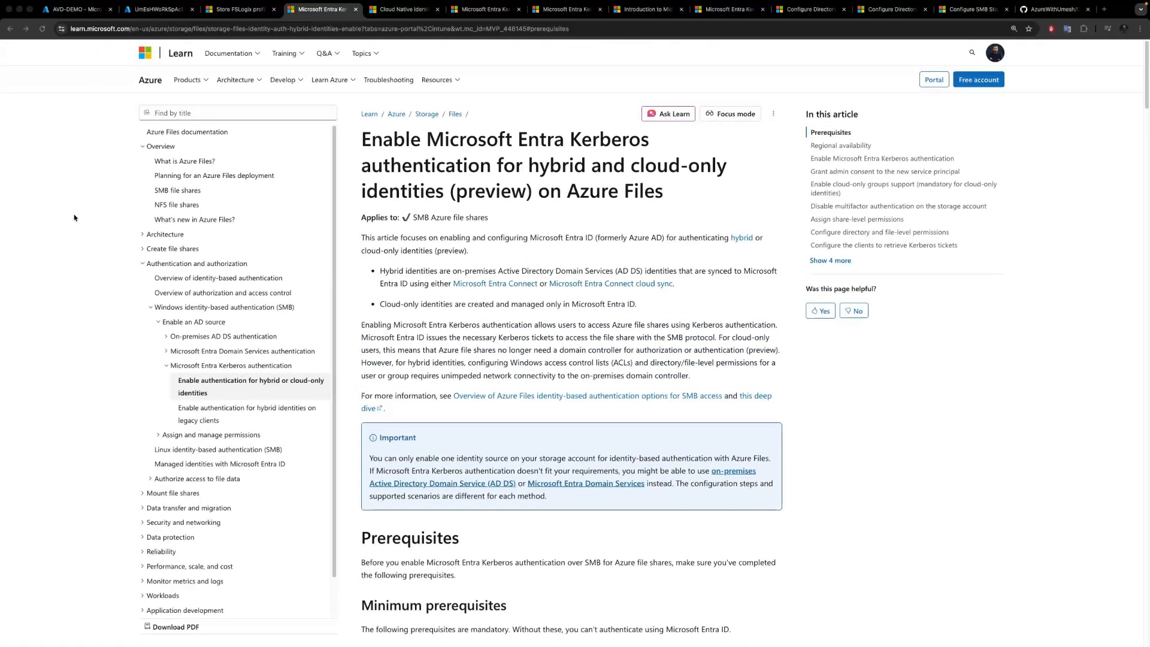
Open the file shares of the demofslogix01 storage account in the AVD-DEMO resource group and its identity-based access settings.
{"action": "left_click", "coordinate": [75, 10]}
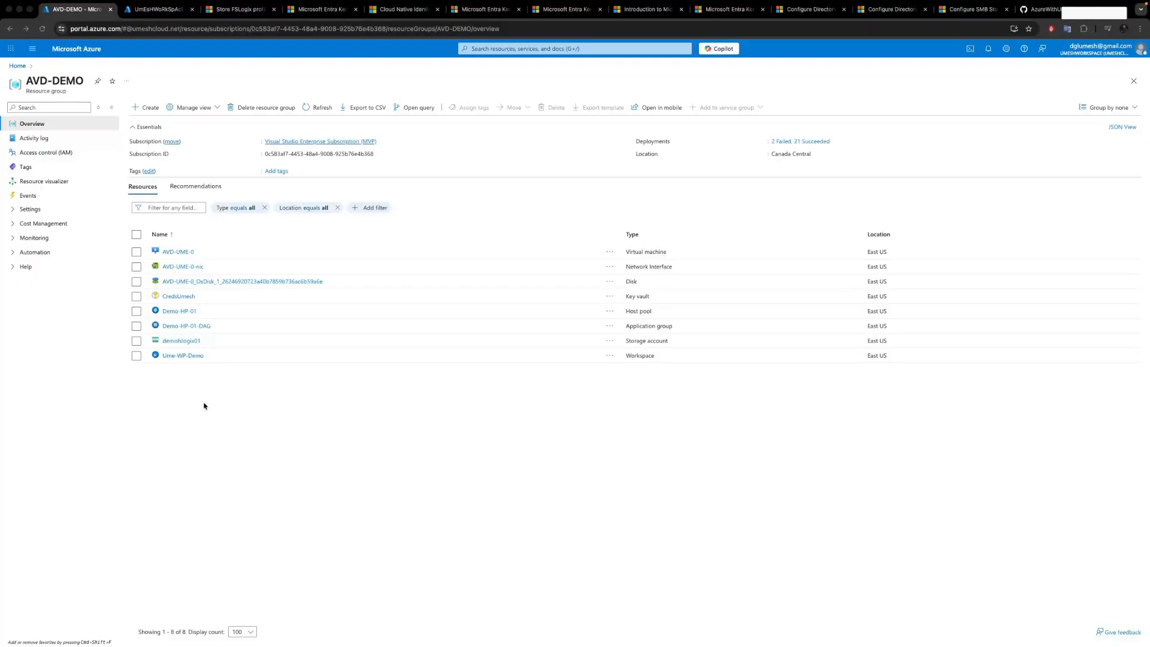
{"action": "left_click", "coordinate": [192, 343]}
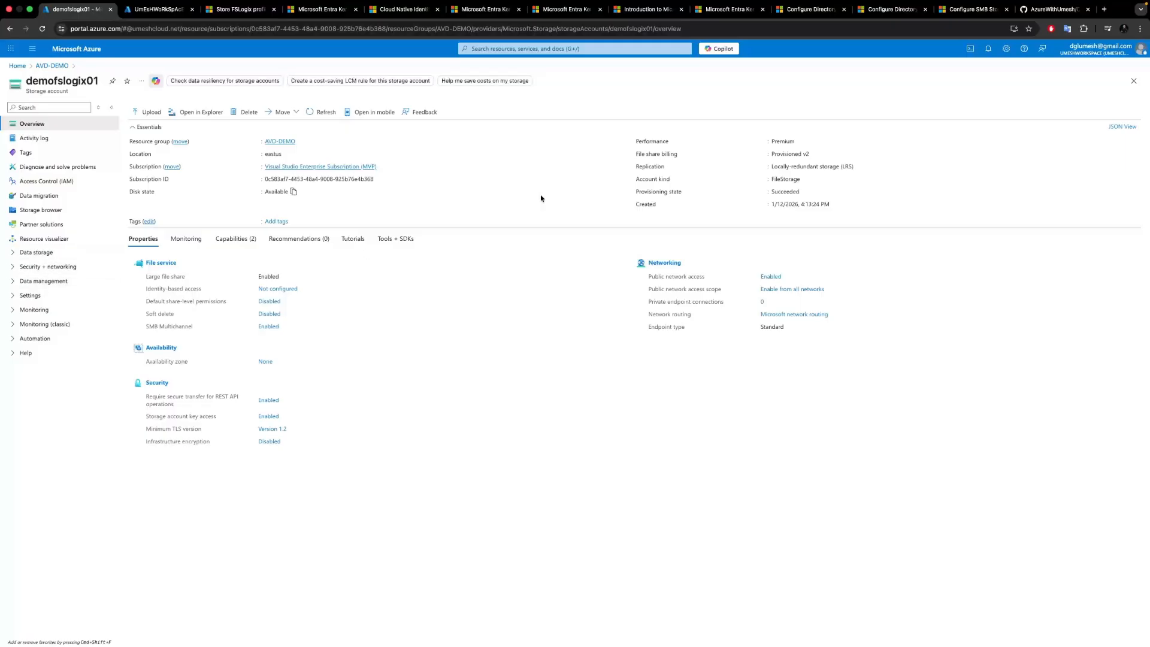
{"action": "left_click", "coordinate": [813, 154]}
{"action": "left_click", "coordinate": [797, 145]}
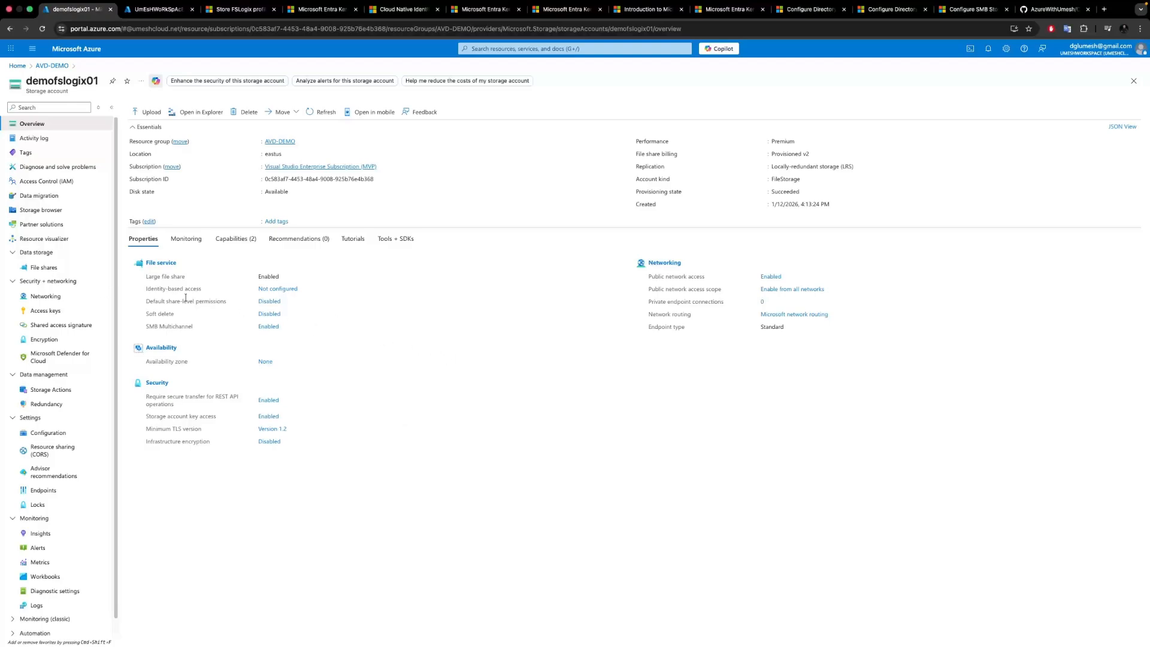
{"action": "left_click", "coordinate": [50, 267]}
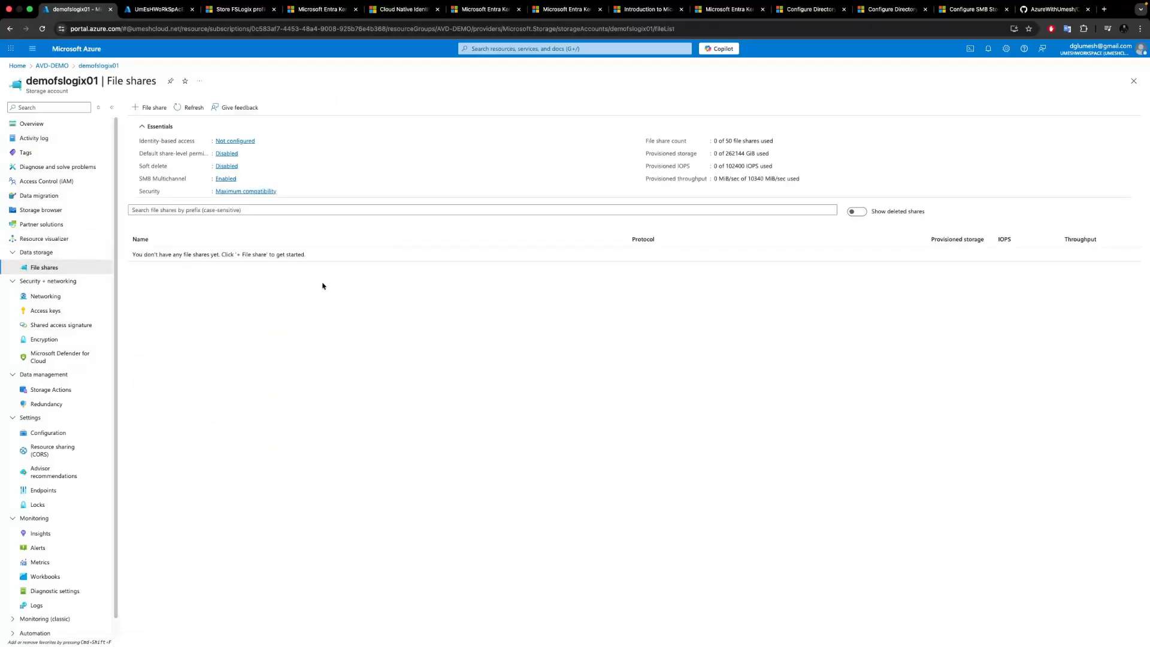
{"action": "left_click", "coordinate": [236, 142]}
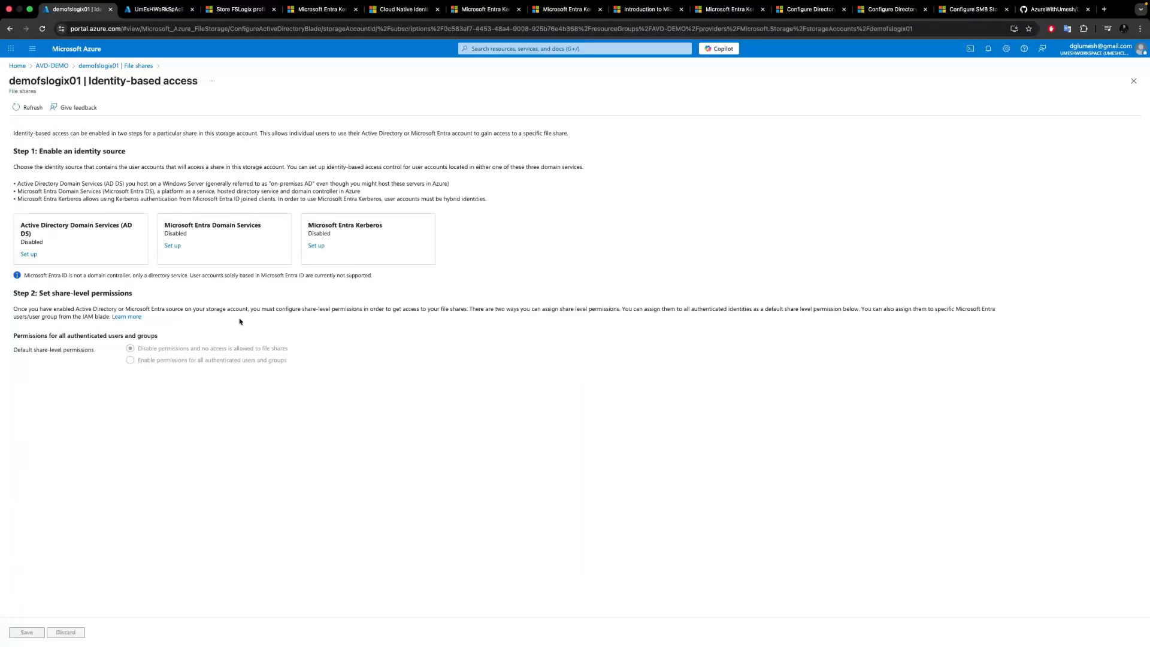
Enable Microsoft Entra Kerberos as the identity source for the storage account and save it.
{"action": "left_click", "coordinate": [316, 245]}
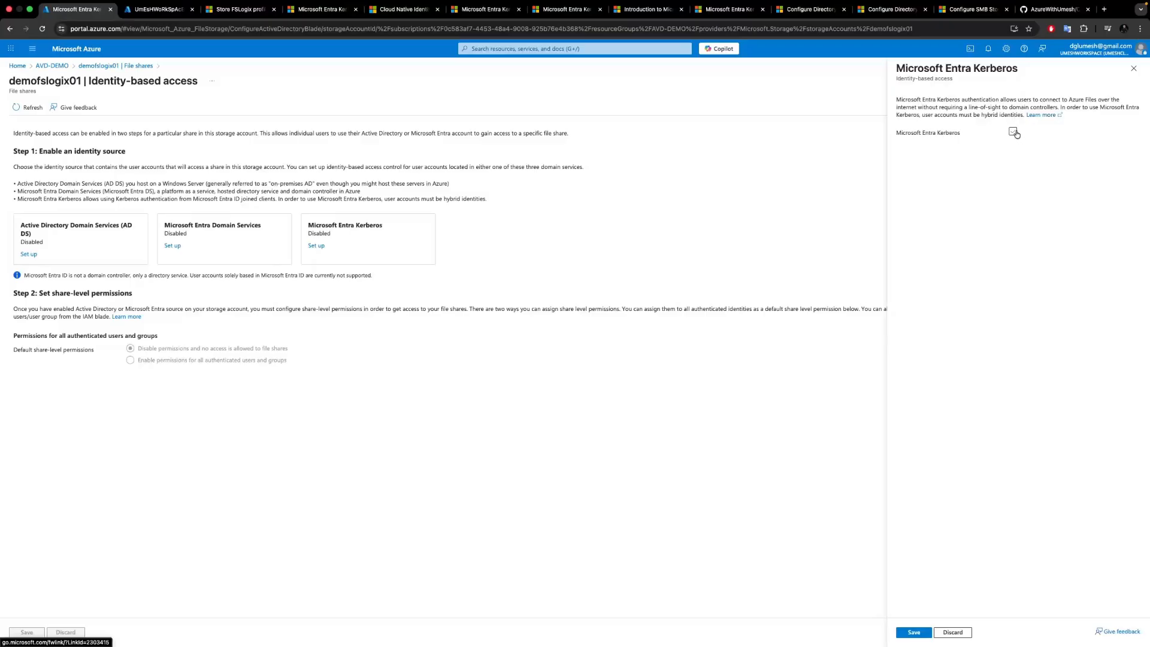
{"action": "left_click", "coordinate": [1012, 132]}
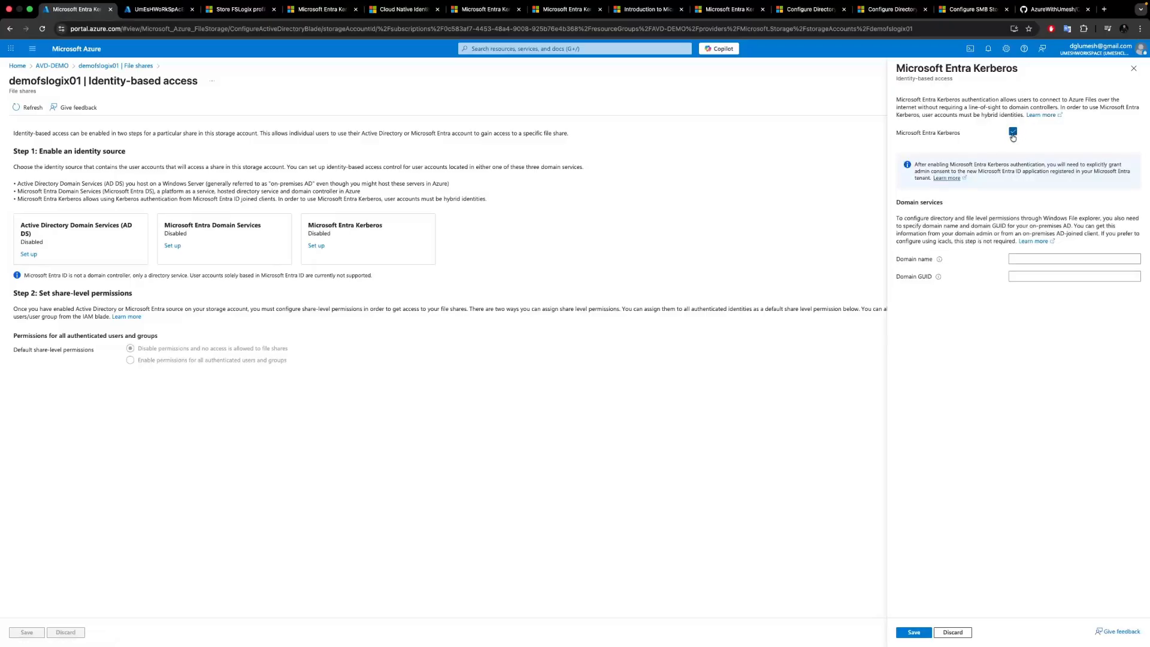
{"action": "left_click", "coordinate": [913, 633]}
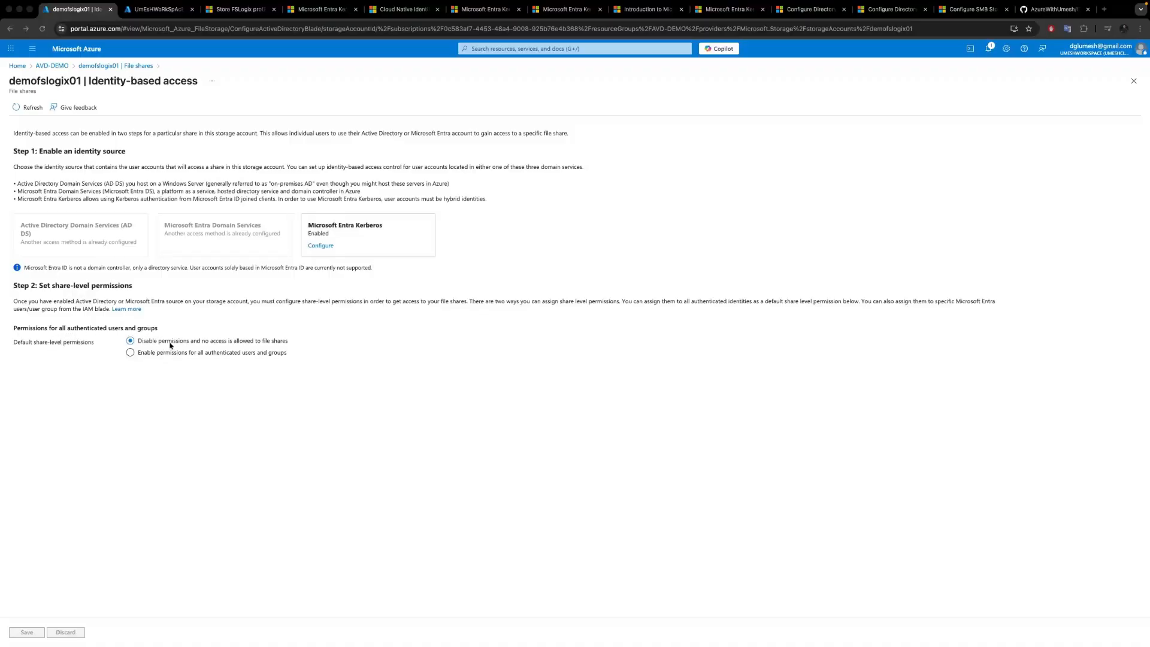
Enable default share-level permissions for all authenticated users with the Storage File Data SMB Share Contributor role and save.
{"action": "left_click", "coordinate": [131, 353]}
{"action": "left_click", "coordinate": [136, 372]}
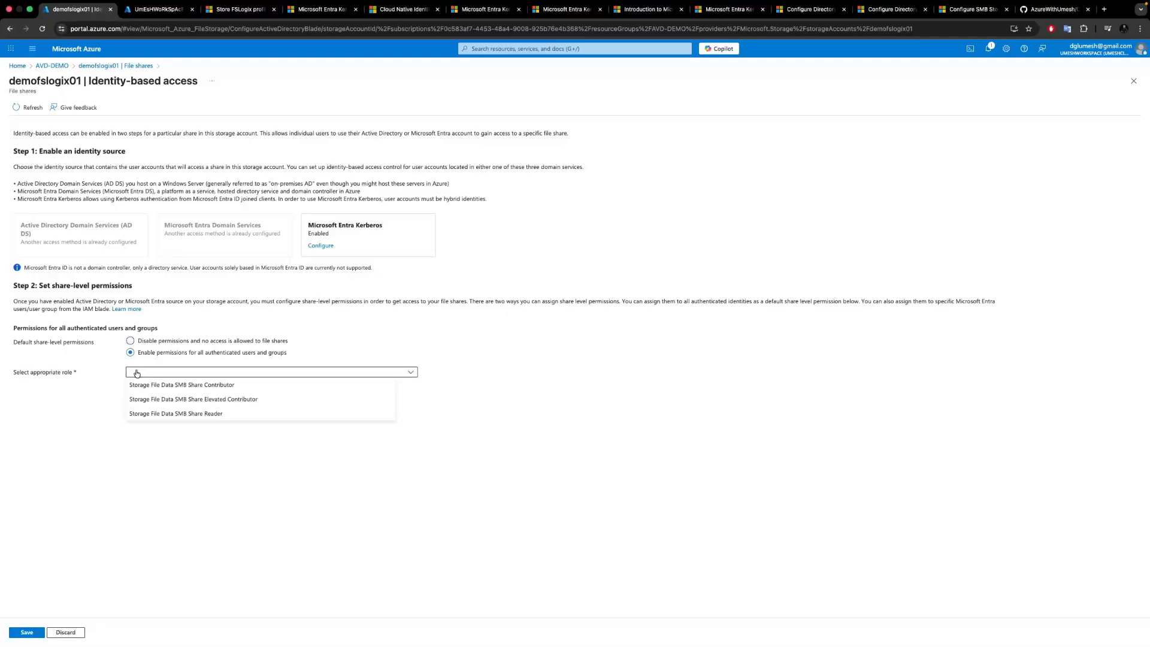
{"action": "left_click", "coordinate": [204, 388]}
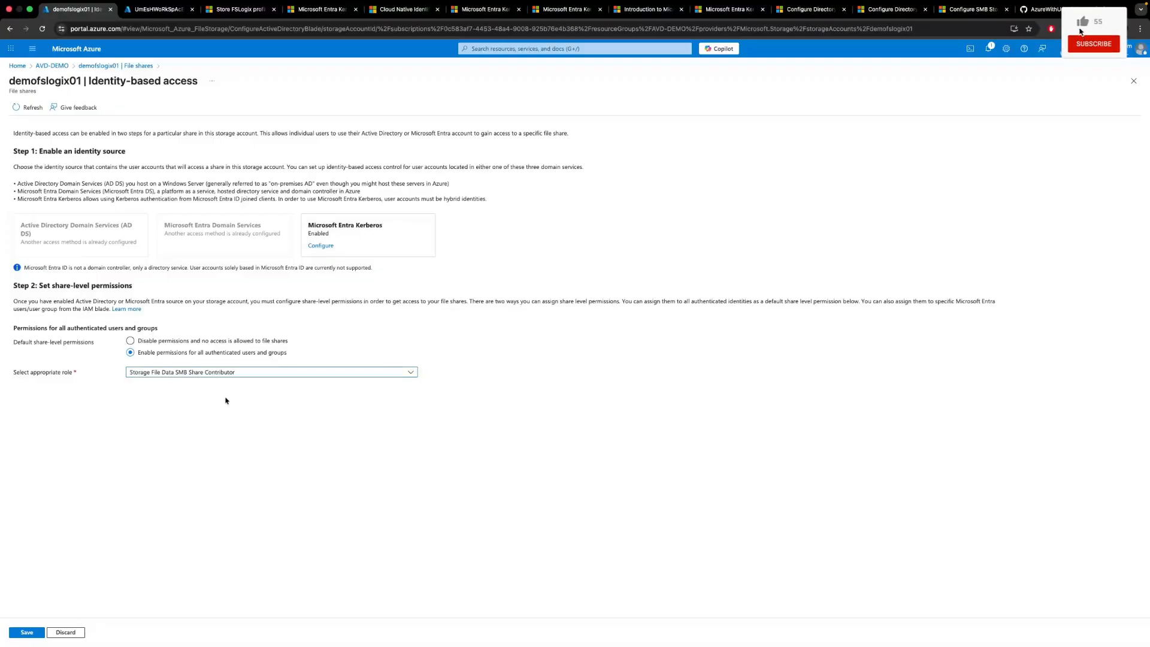
{"action": "left_click", "coordinate": [27, 632]}
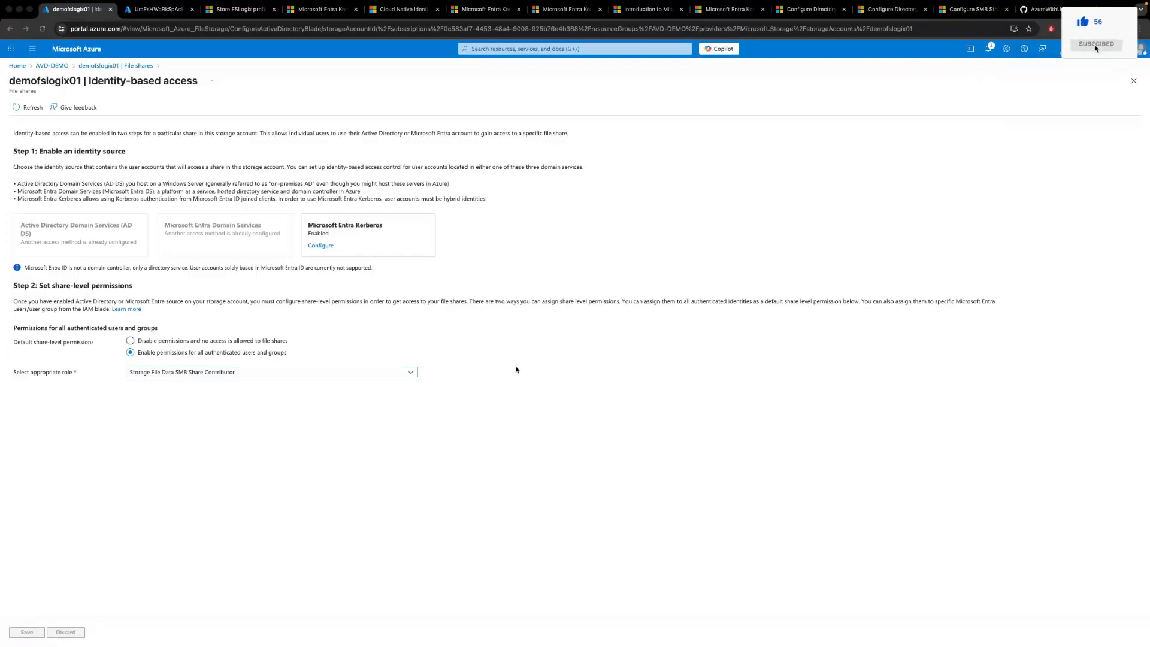
Start a new file share named fslogixdemo with 32 GiB provisioned storage.
{"action": "left_click", "coordinate": [131, 66]}
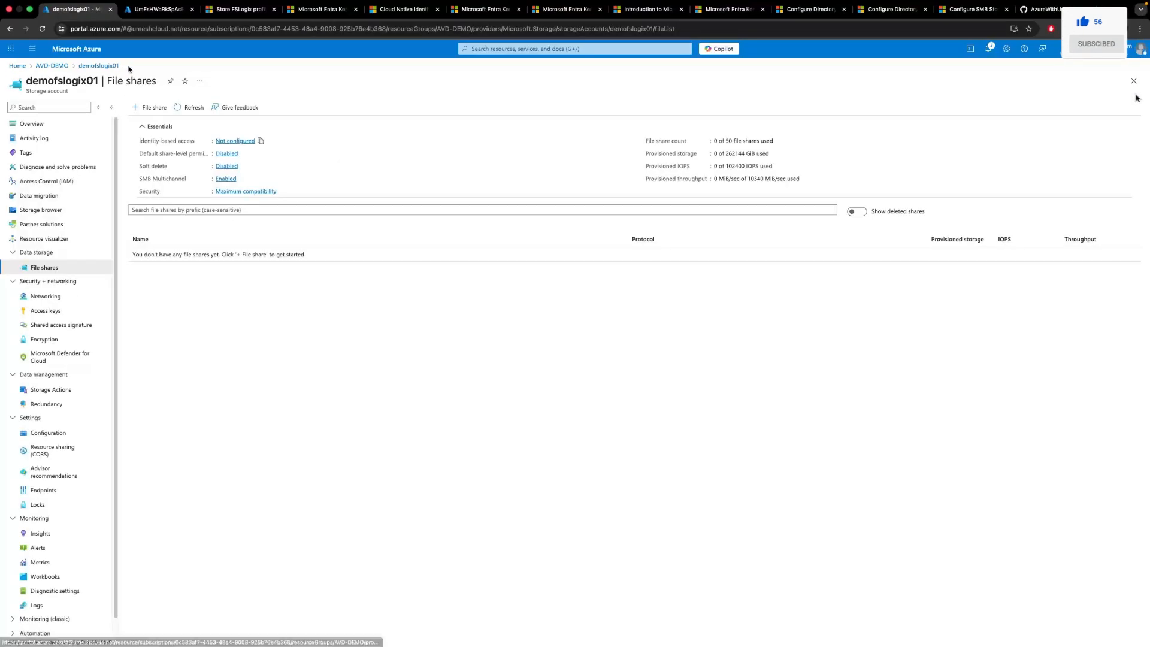
{"action": "left_click", "coordinate": [149, 110]}
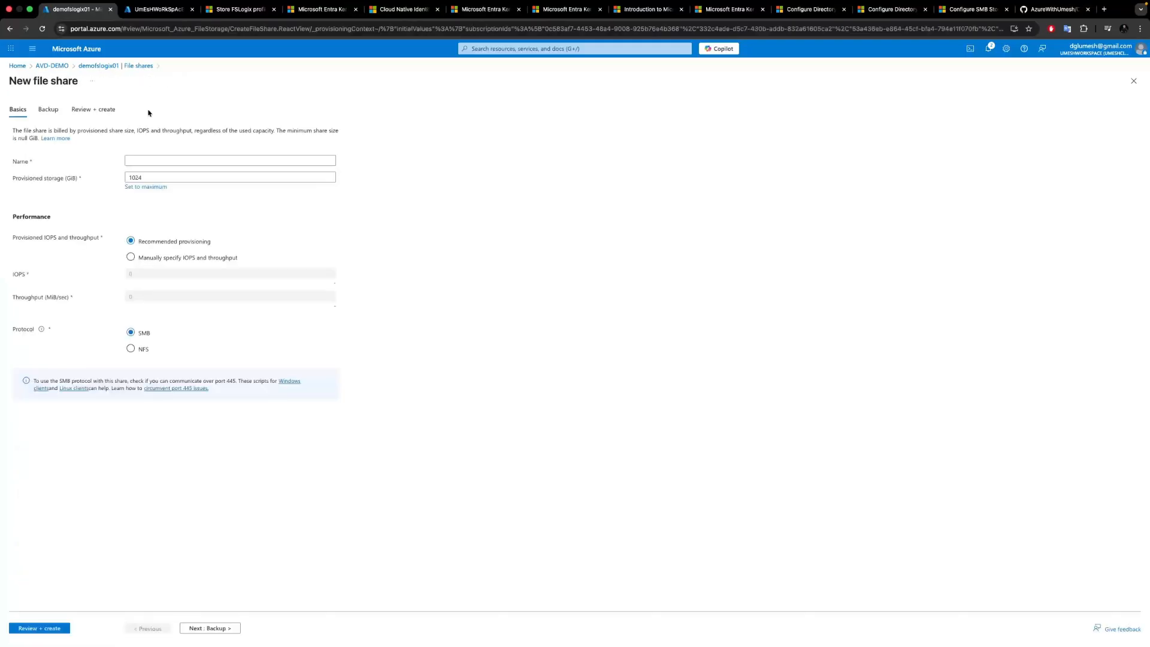
{"action": "left_click", "coordinate": [145, 161]}
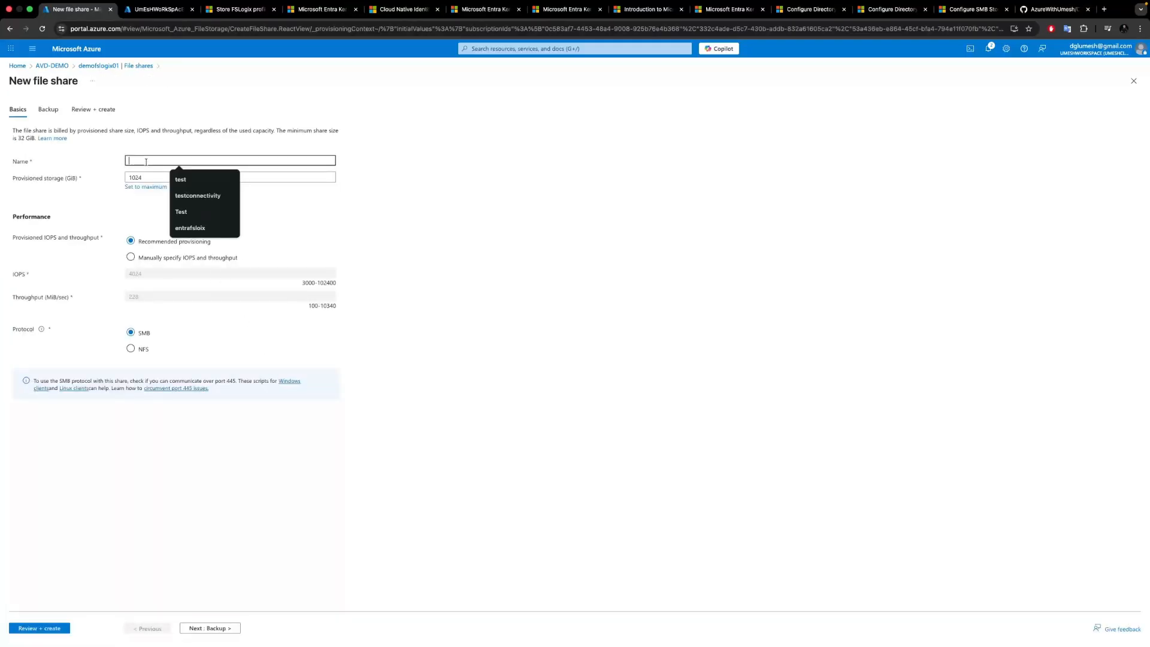
{"action": "type", "text": "fslogixdemo"}
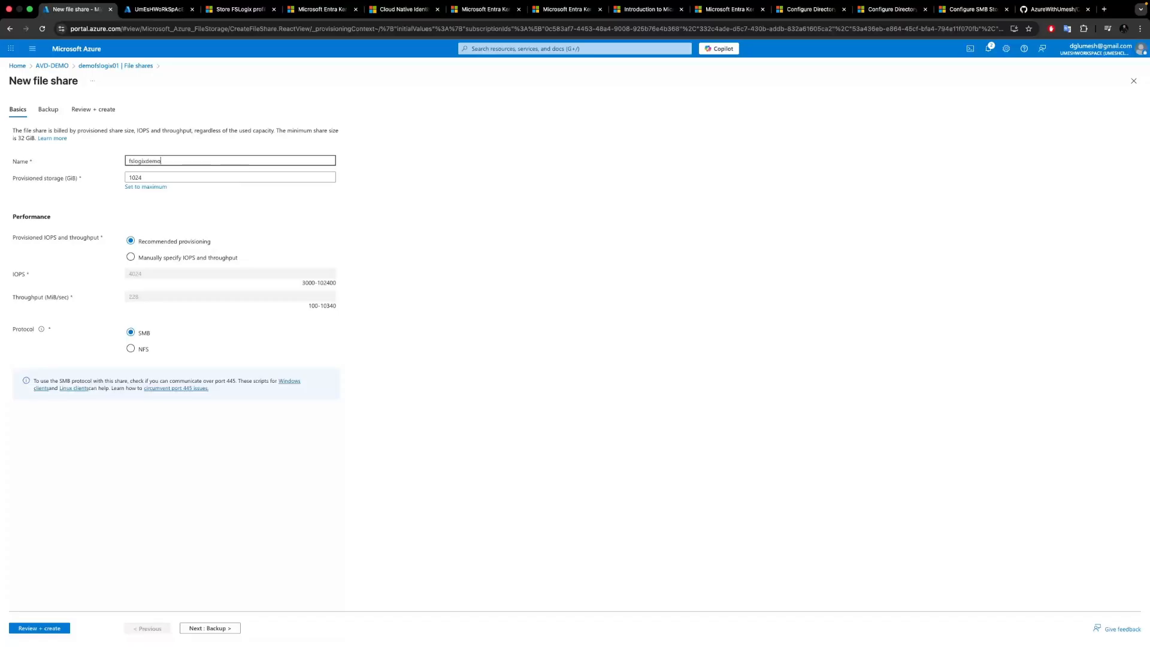
{"action": "key", "text": "Tab"}
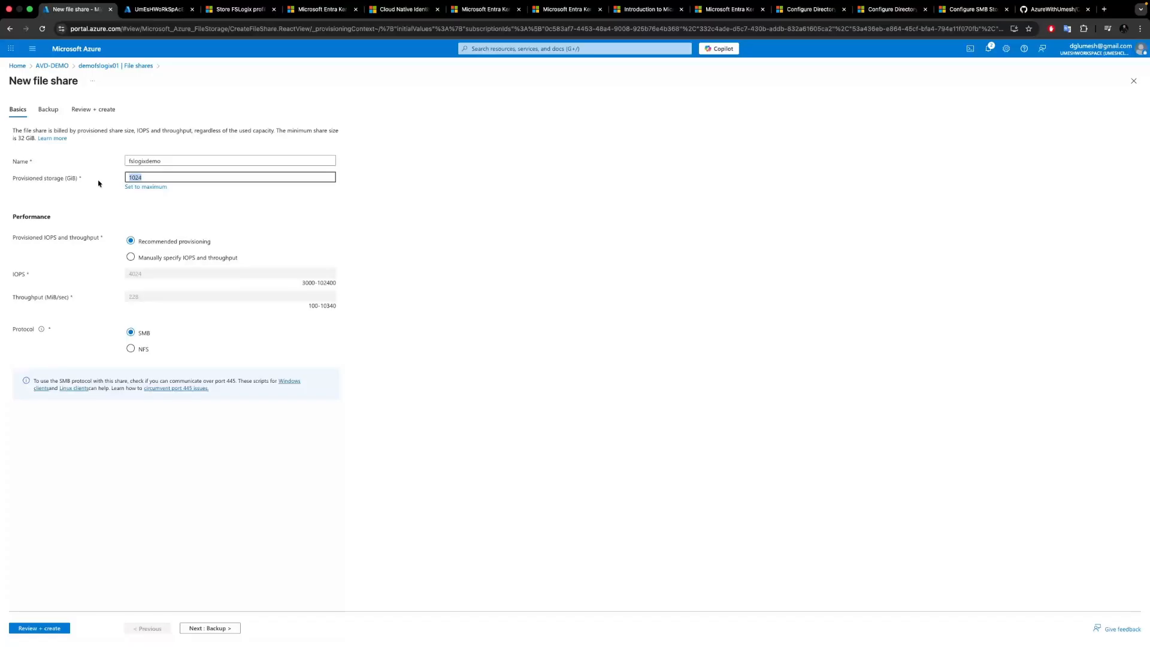
{"action": "type", "text": "32"}
{"action": "left_click", "coordinate": [443, 219]}
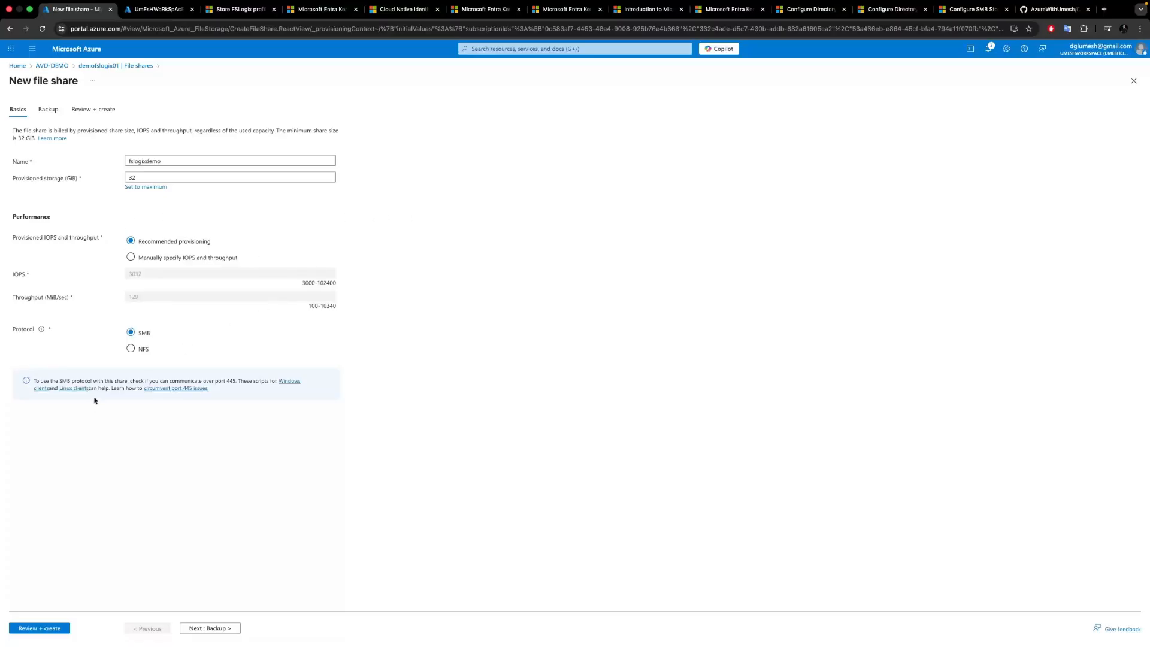
Turn off backup for the new share, then review and create it.
{"action": "left_click", "coordinate": [204, 628]}
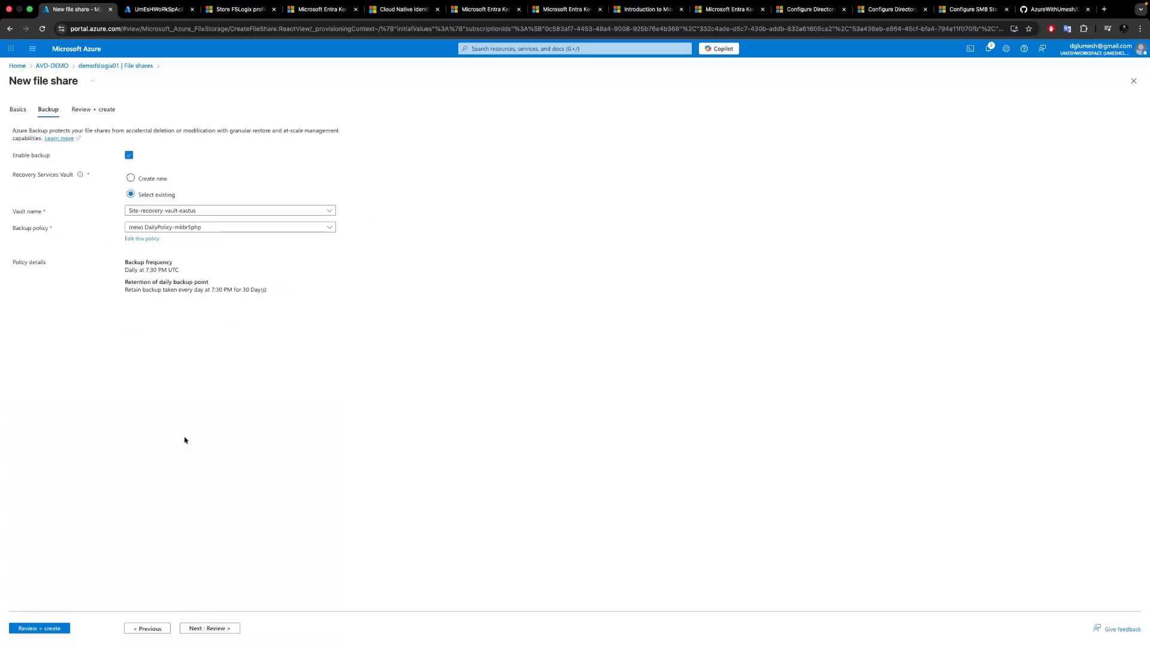
{"action": "left_click", "coordinate": [128, 157]}
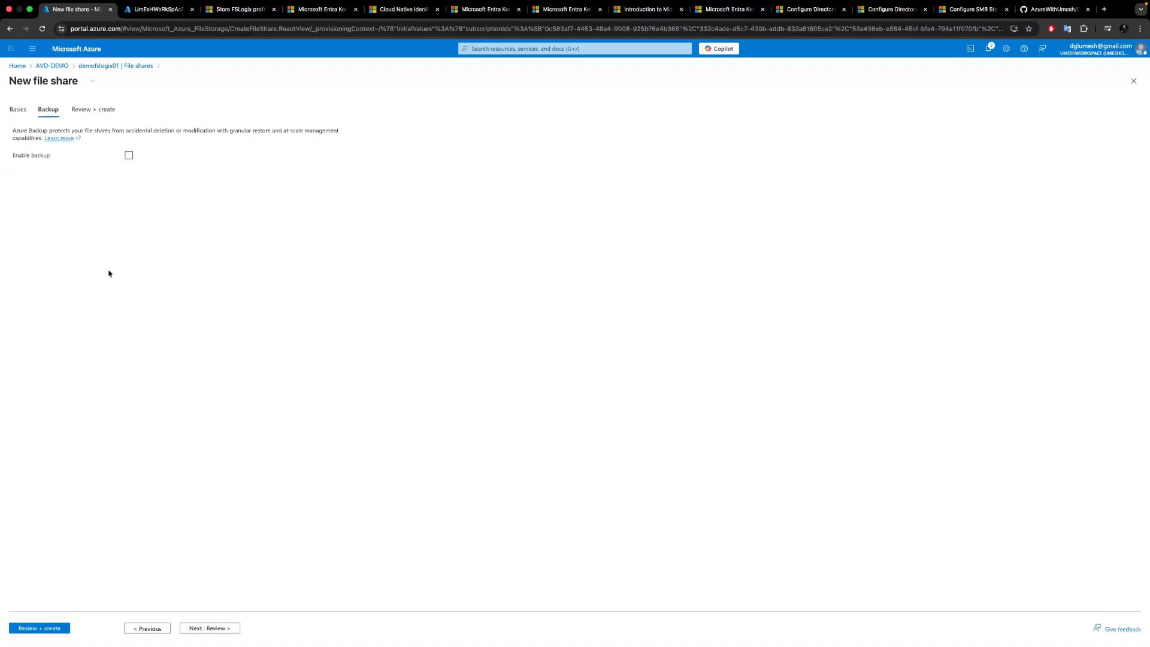
{"action": "left_click", "coordinate": [93, 109]}
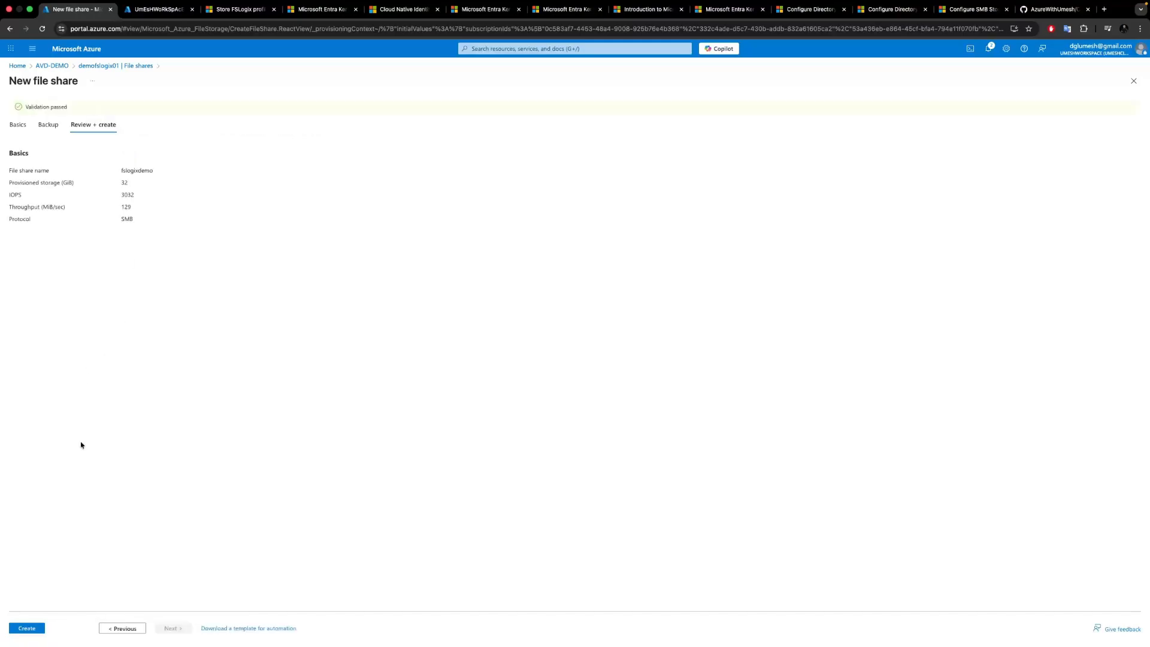
{"action": "left_click", "coordinate": [35, 630]}
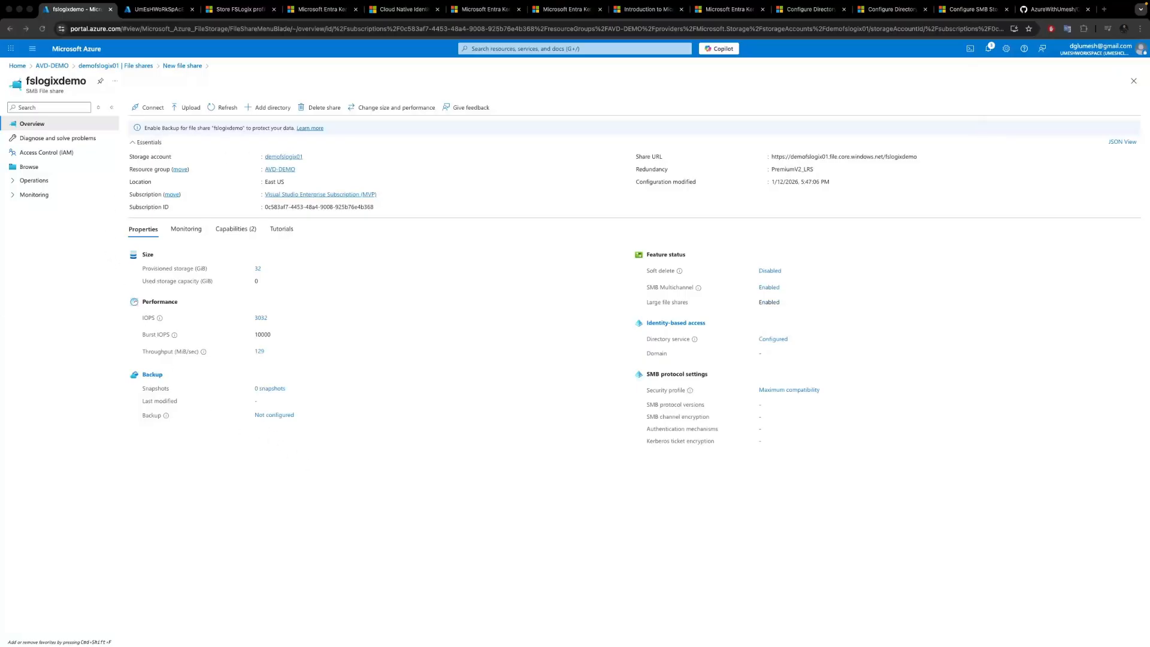
Add a directory named userprofiles to the fslogixdemo file share.
{"action": "left_click", "coordinate": [31, 167]}
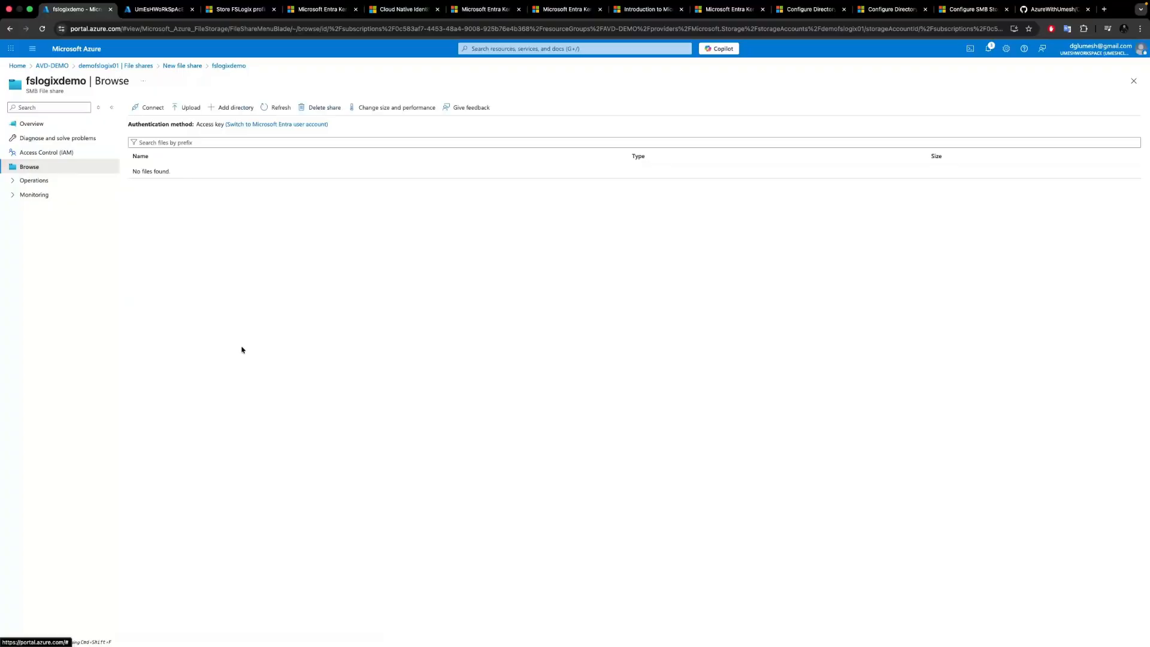
{"action": "left_click", "coordinate": [227, 109]}
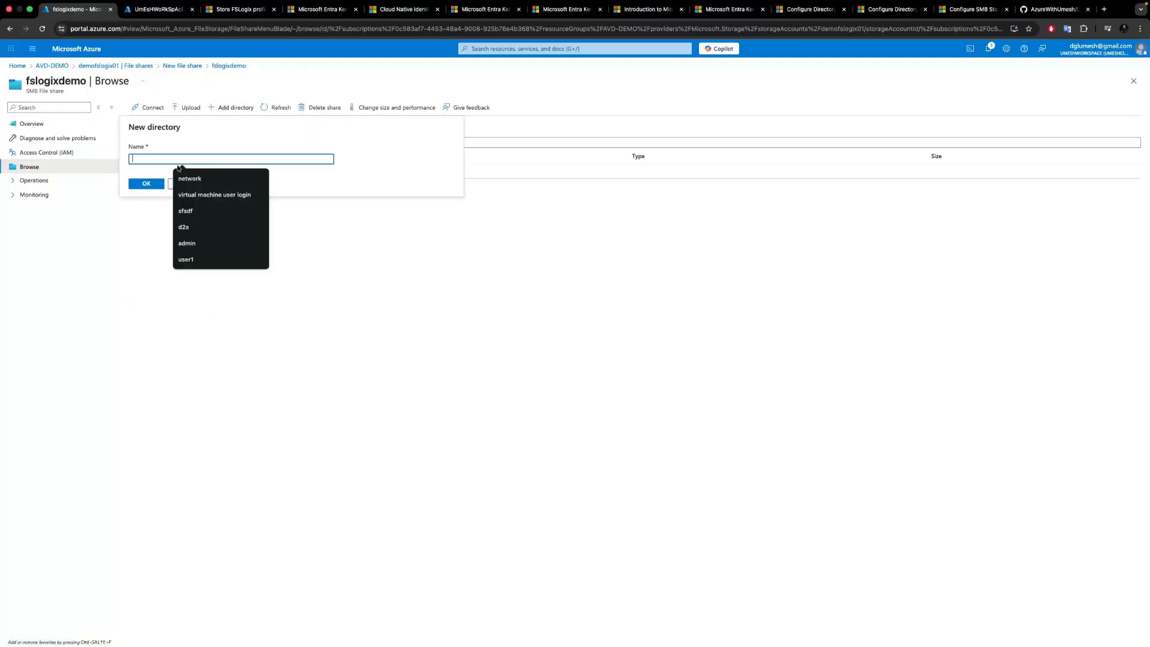
{"action": "type", "text": "profile"}
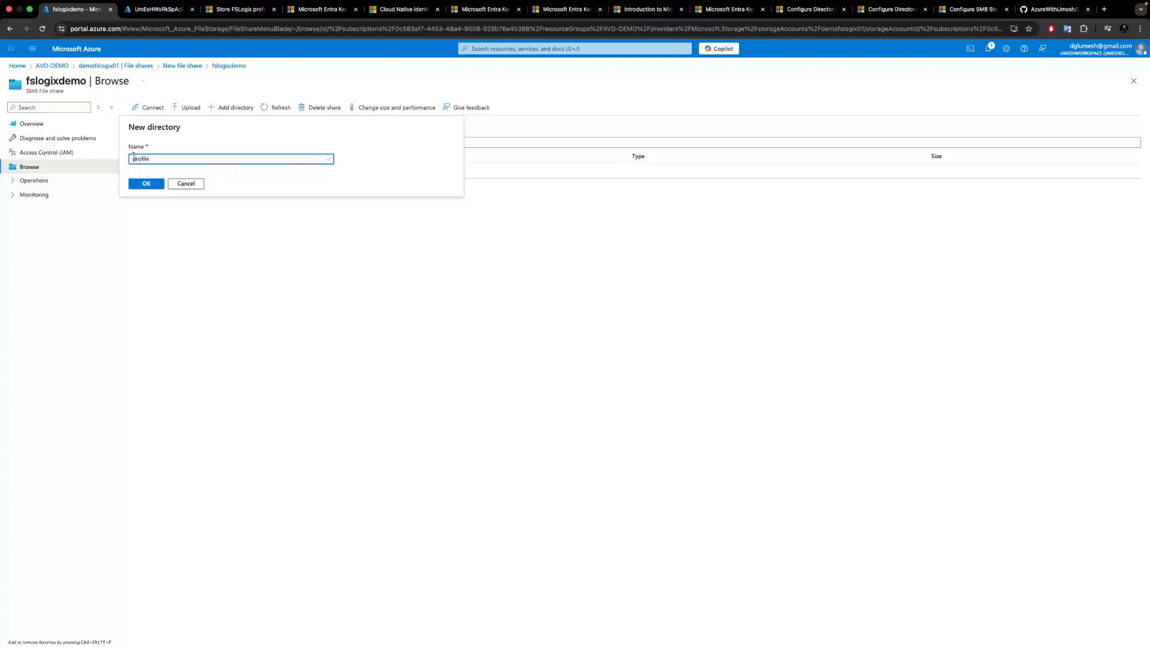
{"action": "type", "text": "user"}
{"action": "left_click", "coordinate": [145, 185]}
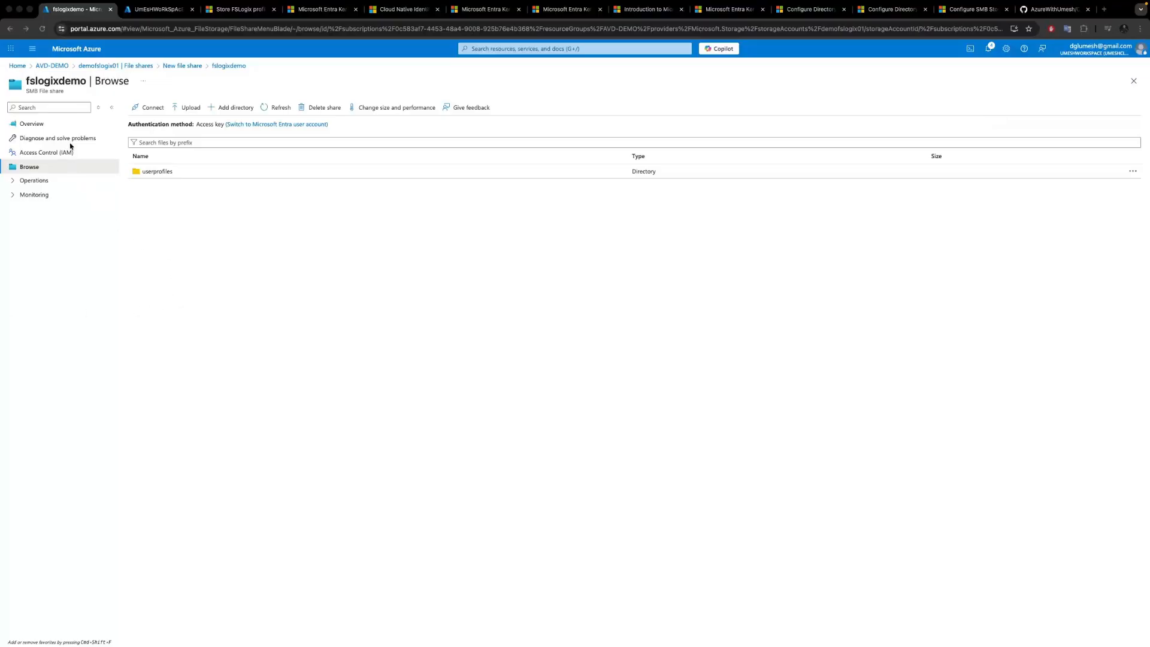
Grant admin consent for the API permissions of the storage account's app registration demofslogix01.file.core.windows.net.
{"action": "left_click", "coordinate": [162, 5]}
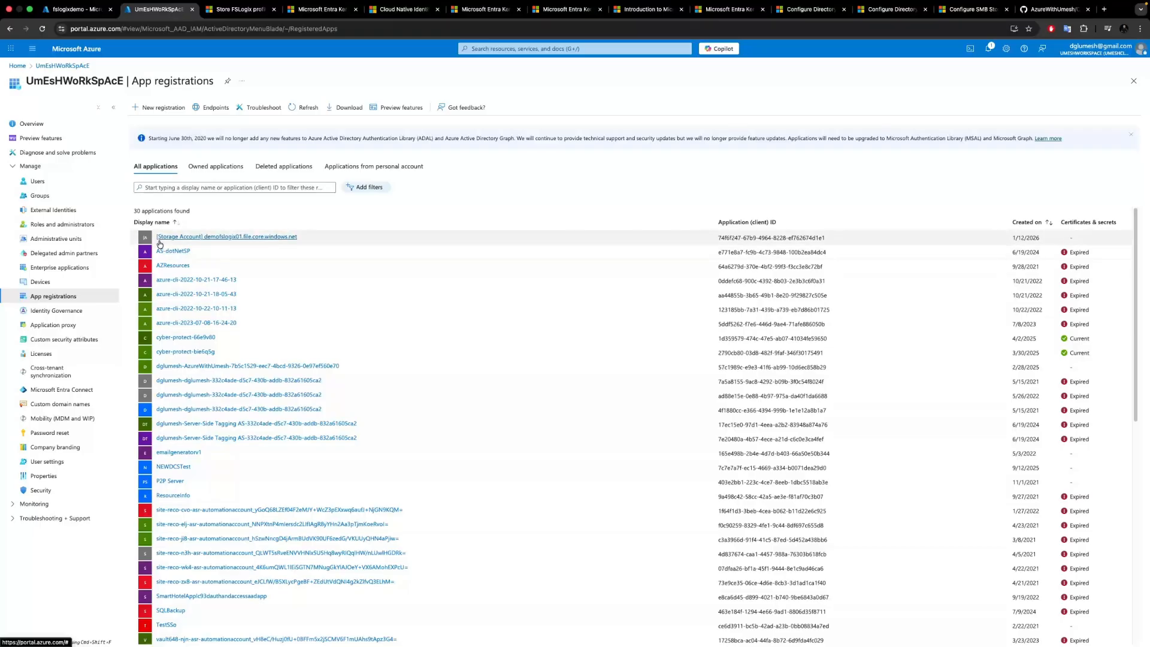
{"action": "left_click", "coordinate": [225, 237]}
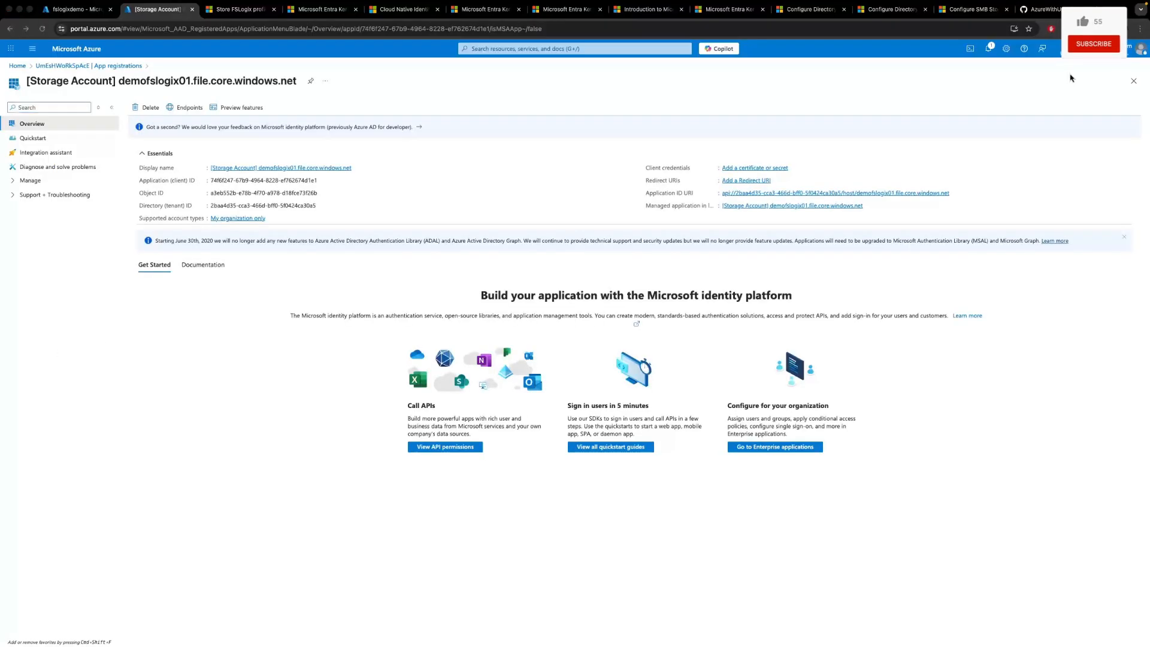
{"action": "left_click", "coordinate": [29, 180]}
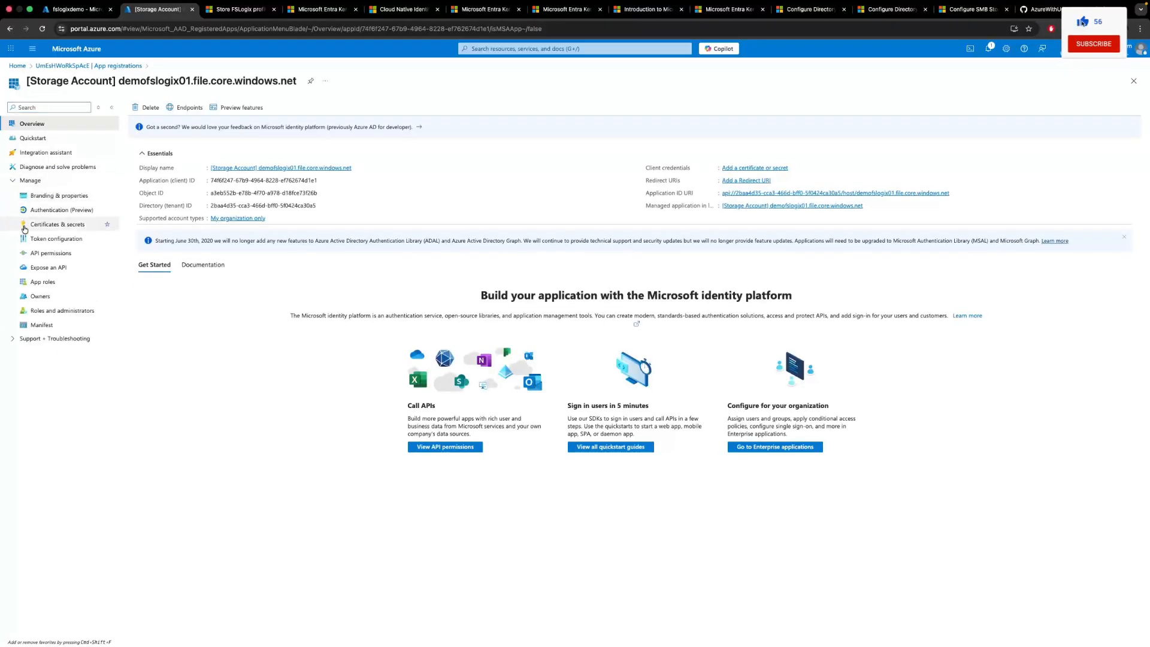
{"action": "left_click", "coordinate": [42, 255]}
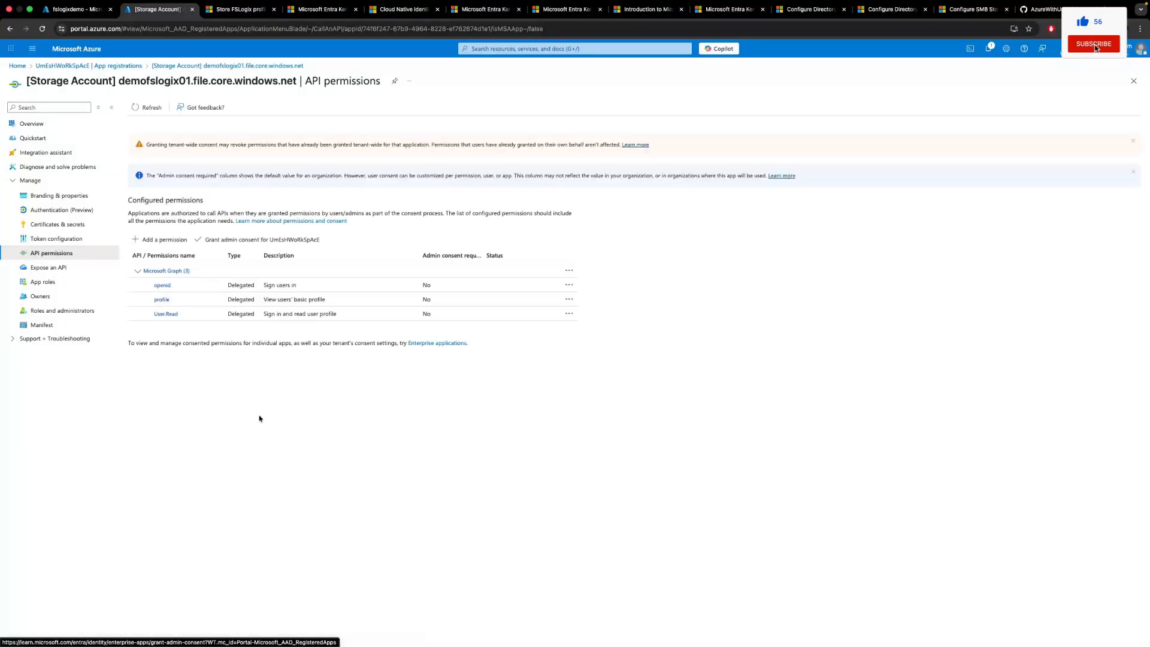
{"action": "left_click", "coordinate": [254, 242]}
{"action": "left_click", "coordinate": [149, 167]}
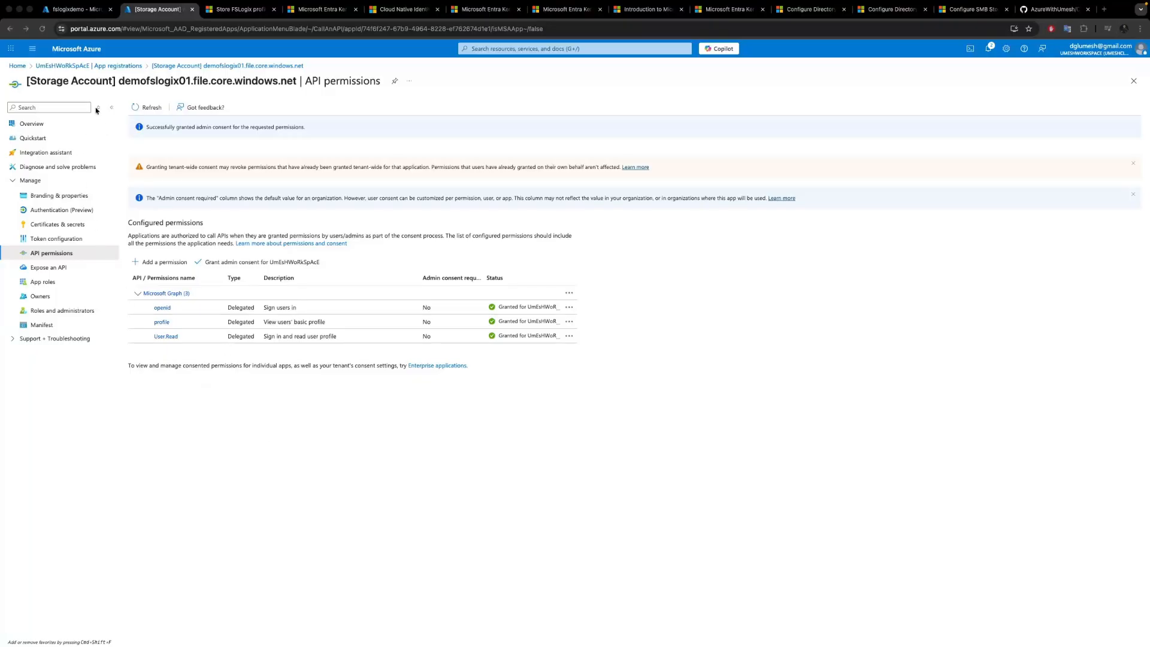
Add the kdc_enable_cloud_group_sids tag, copied from the Entra Kerberos documentation, to the app registration's manifest tags and save.
{"action": "left_click", "coordinate": [43, 327]}
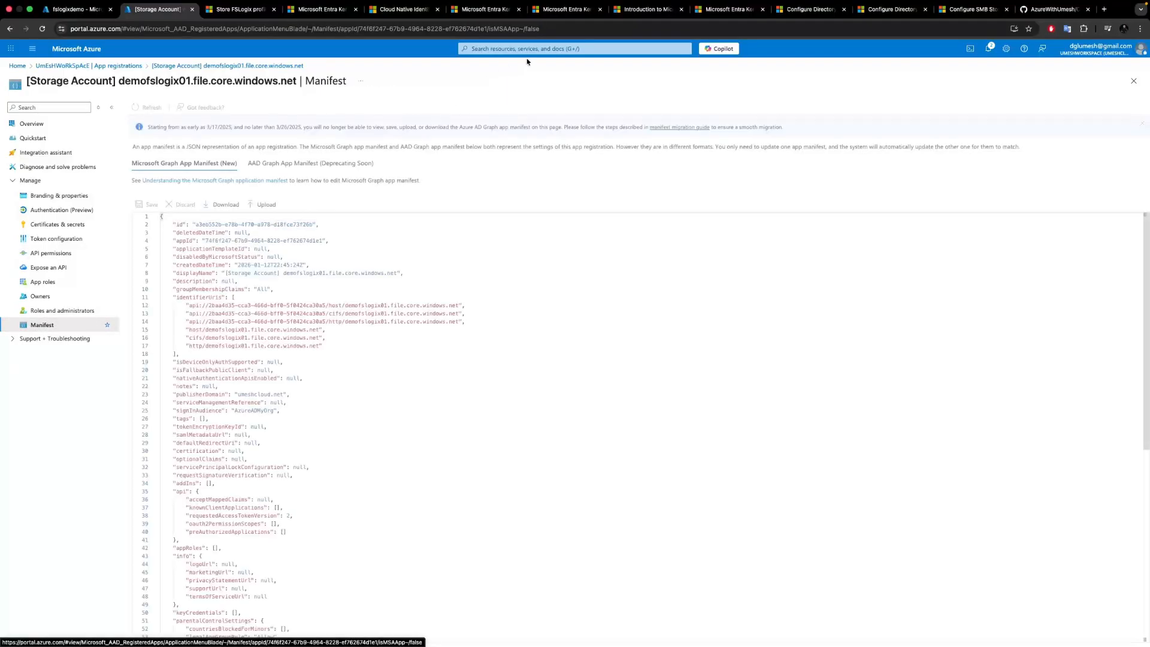
{"action": "left_click", "coordinate": [648, 11]}
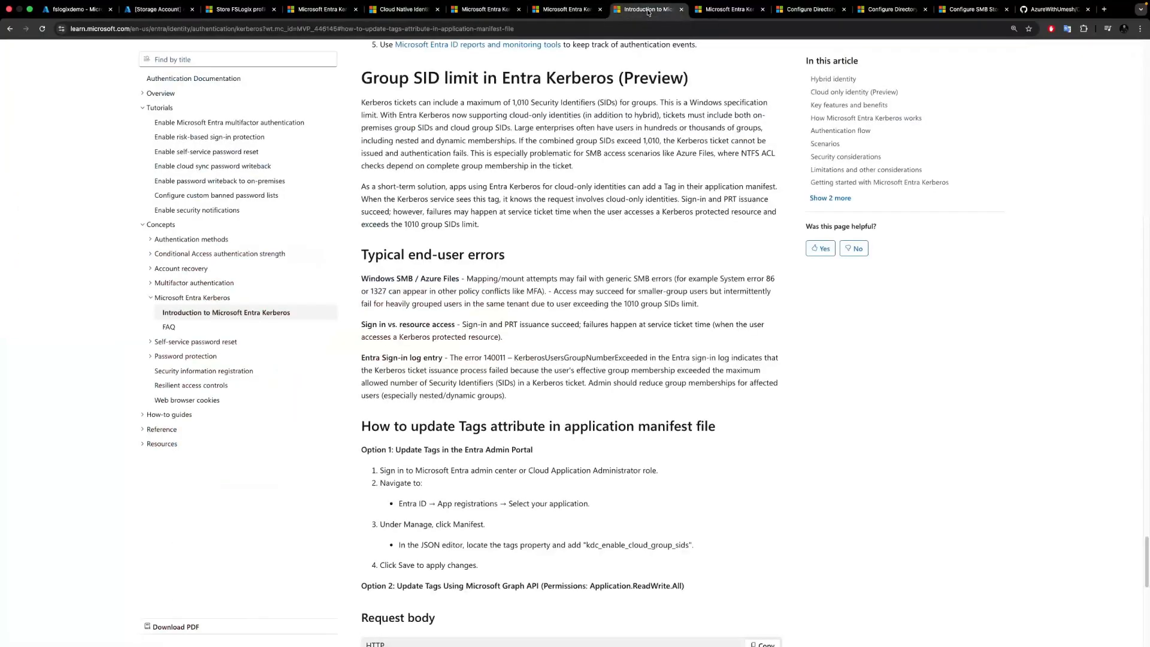
{"action": "scroll", "coordinate": [502, 272], "scroll_direction": "down", "scroll_amount": 7}
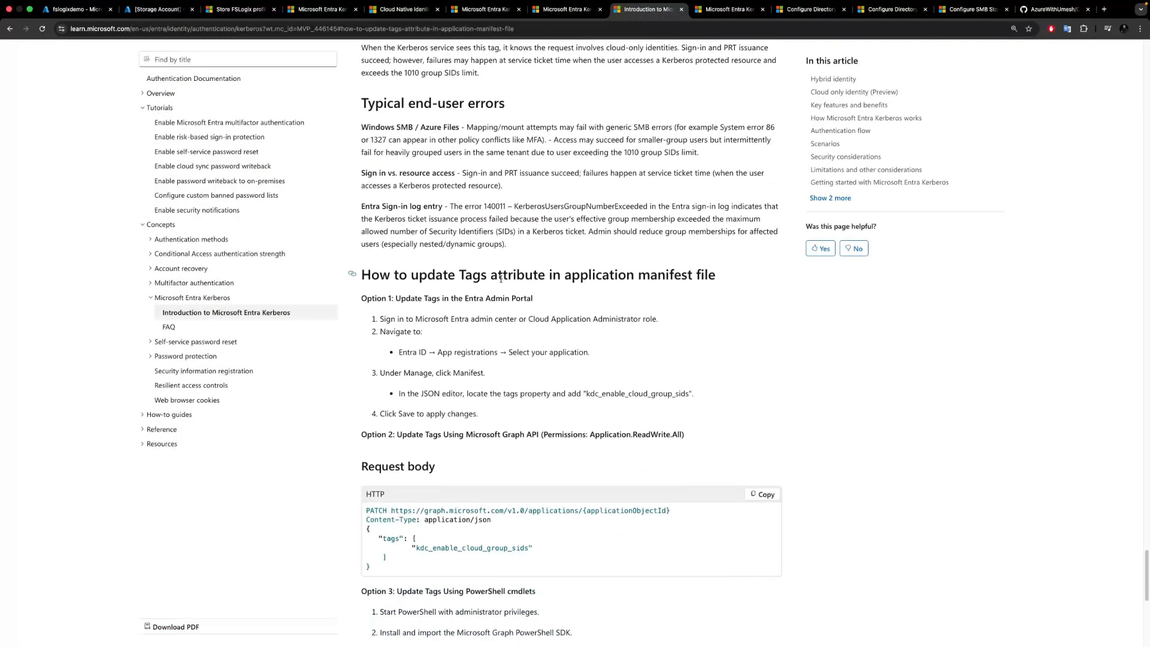
{"action": "scroll", "coordinate": [499, 280], "scroll_direction": "up", "scroll_amount": 1}
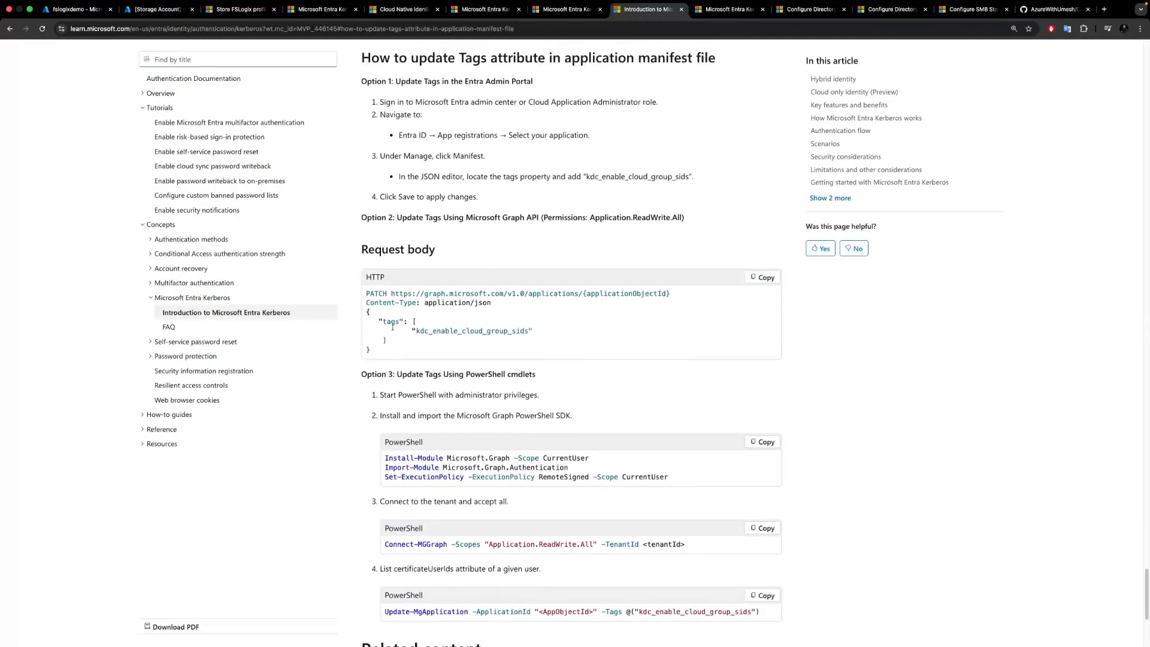
{"action": "left_click_drag", "start_coordinate": [411, 330], "coordinate": [533, 330]}
{"action": "key", "text": "super+c"}
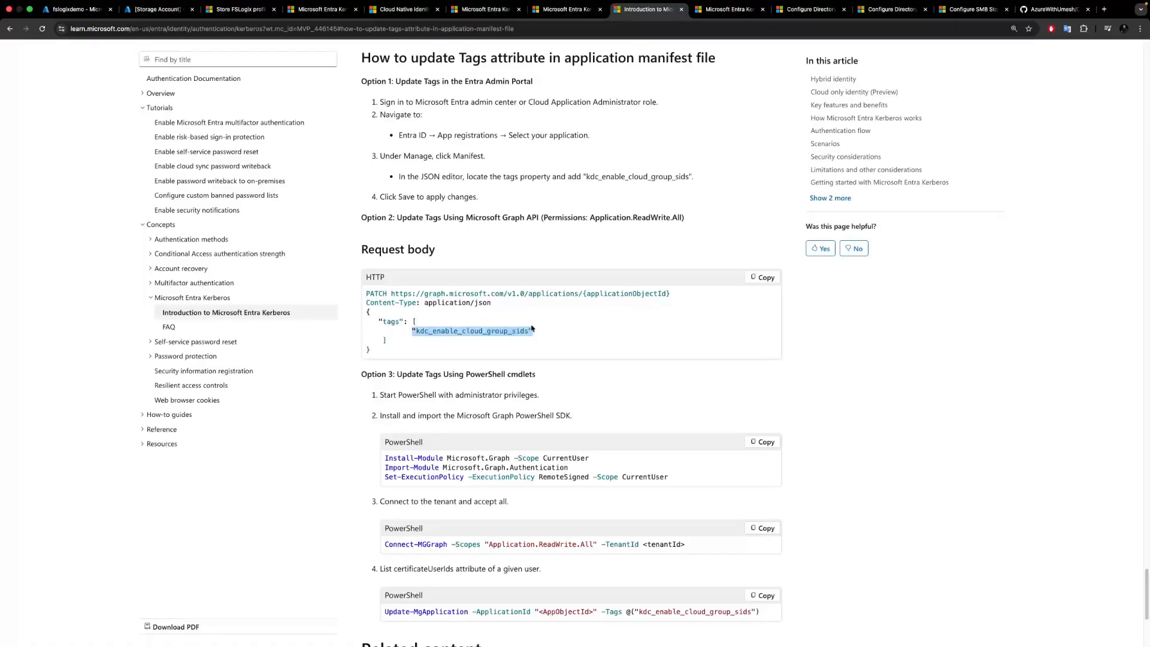
{"action": "left_click", "coordinate": [149, 11]}
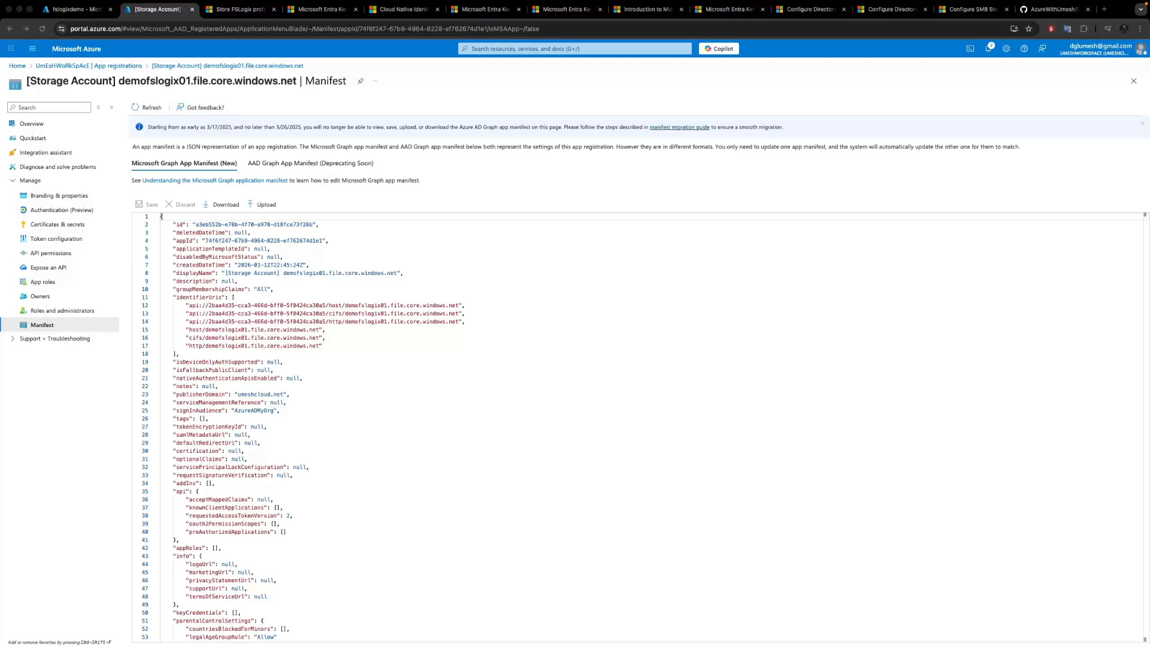
{"action": "scroll", "coordinate": [300, 389], "scroll_direction": "down", "scroll_amount": 1}
{"action": "left_click", "coordinate": [202, 409]}
{"action": "key", "text": "Return"}
{"action": "key", "text": "super+v"}
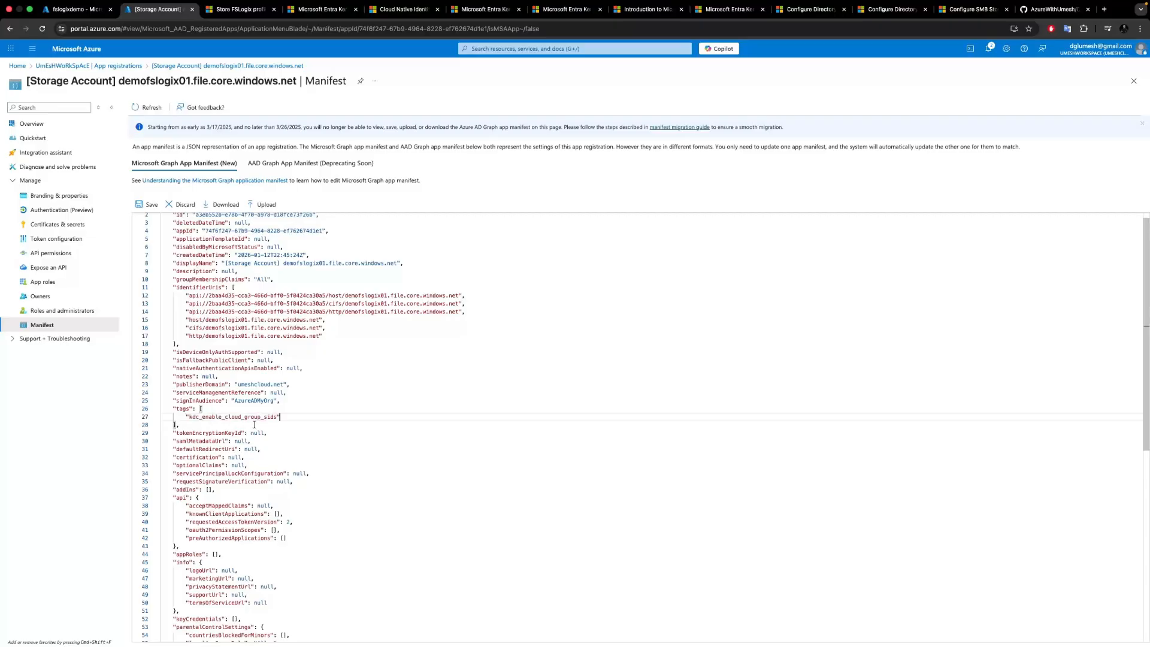
{"action": "left_click", "coordinate": [146, 206]}
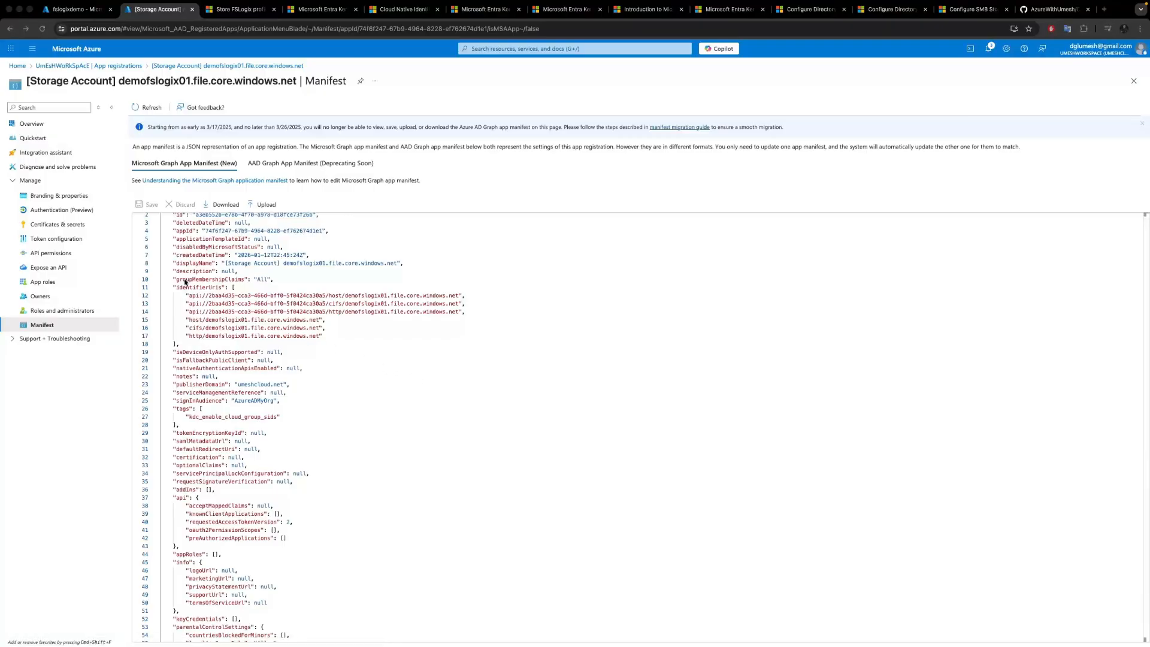
Copy the CloudKerberosTicketRetrievalEnabled registry command from the client Kerberos ticket configuration documentation.
{"action": "left_click", "coordinate": [36, 124]}
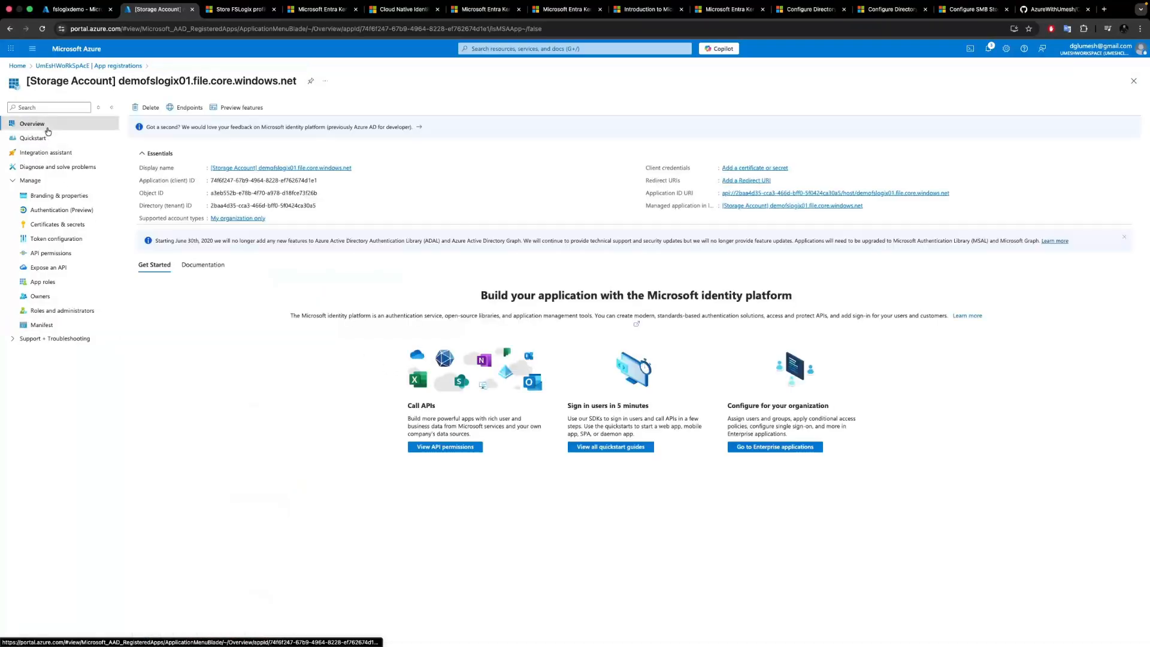
{"action": "left_click", "coordinate": [75, 10]}
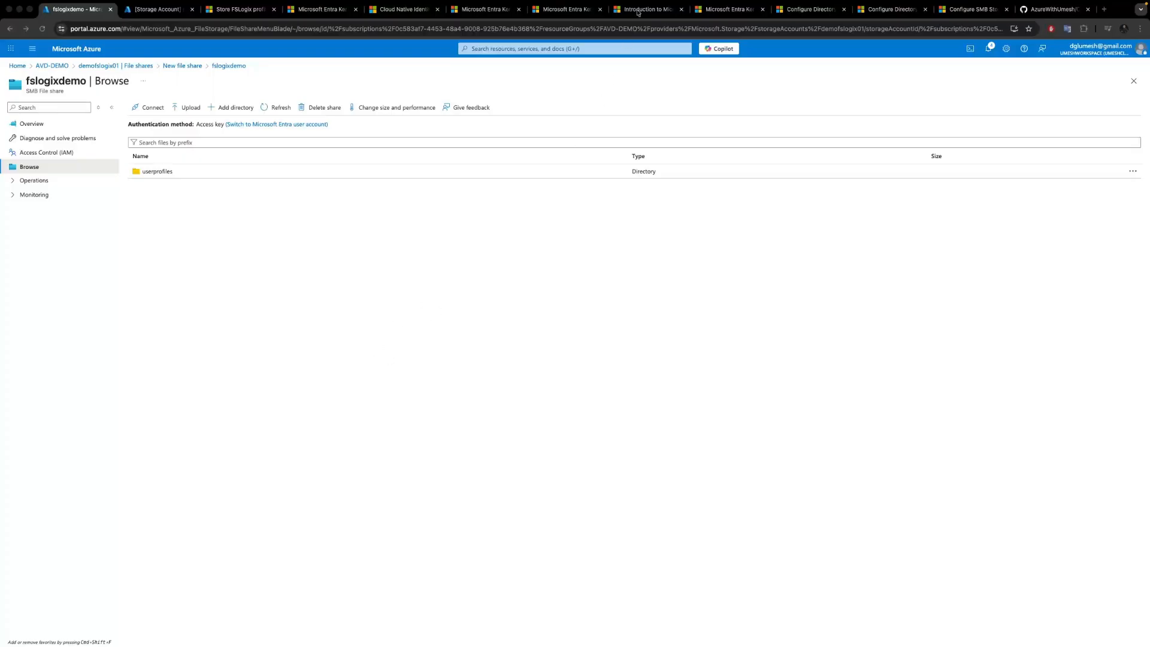
{"action": "left_click", "coordinate": [550, 11]}
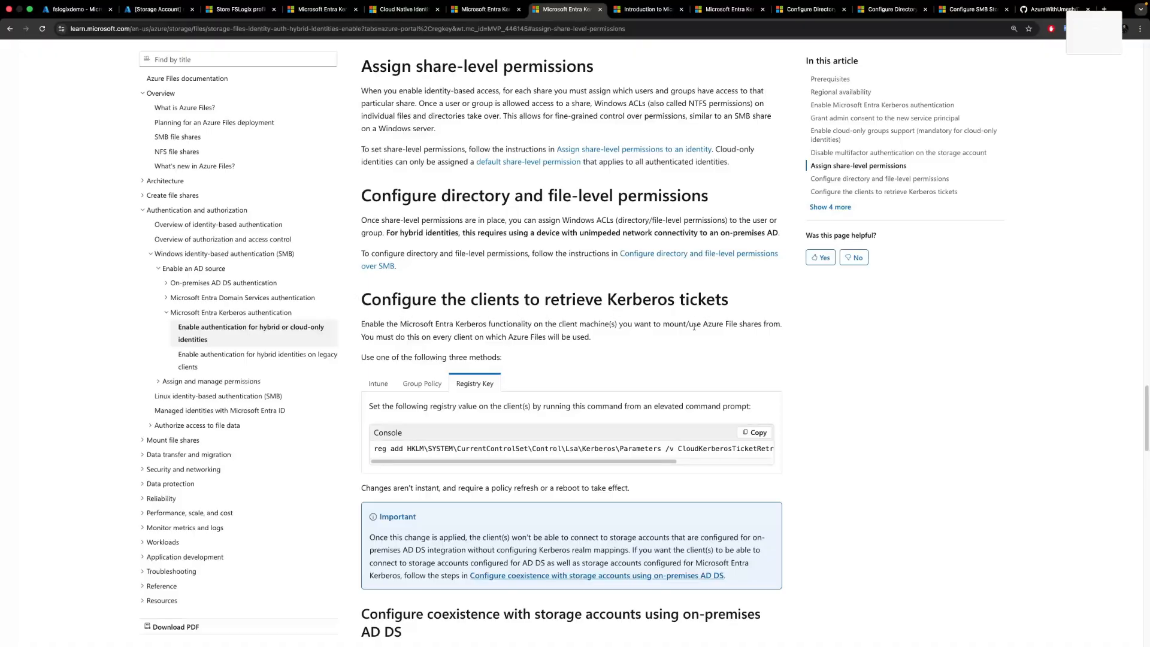
{"action": "scroll", "coordinate": [679, 339], "scroll_direction": "down", "scroll_amount": 1}
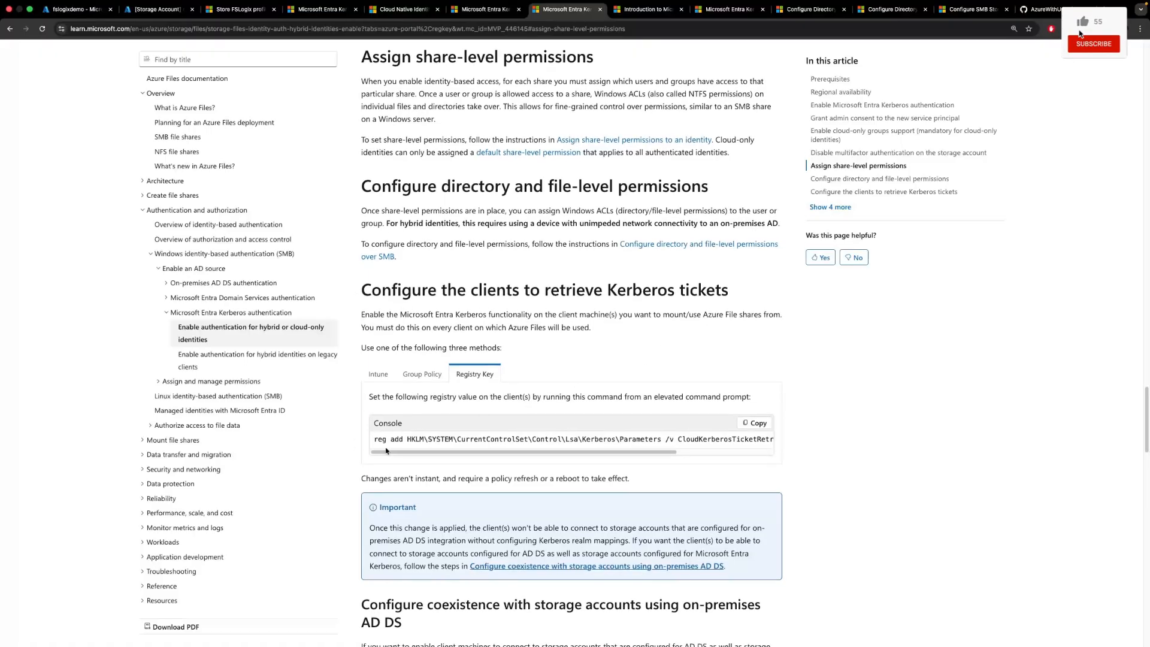
{"action": "scroll", "coordinate": [524, 455], "scroll_direction": "right", "scroll_amount": 3}
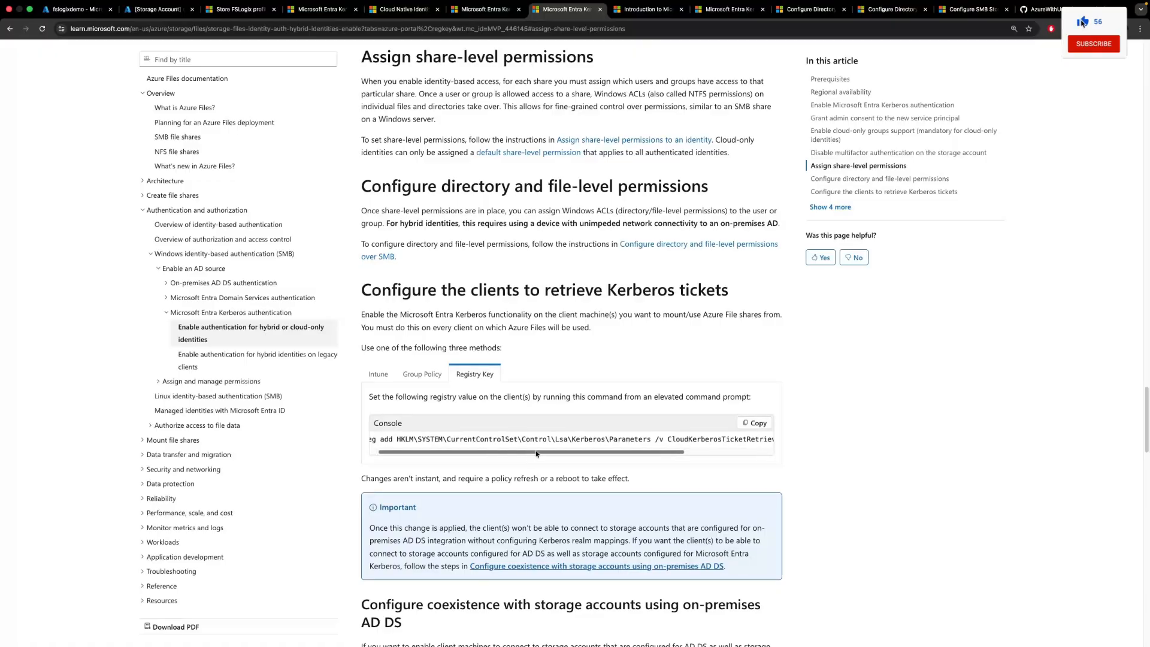
{"action": "scroll", "coordinate": [539, 455], "scroll_direction": "left", "scroll_amount": 3}
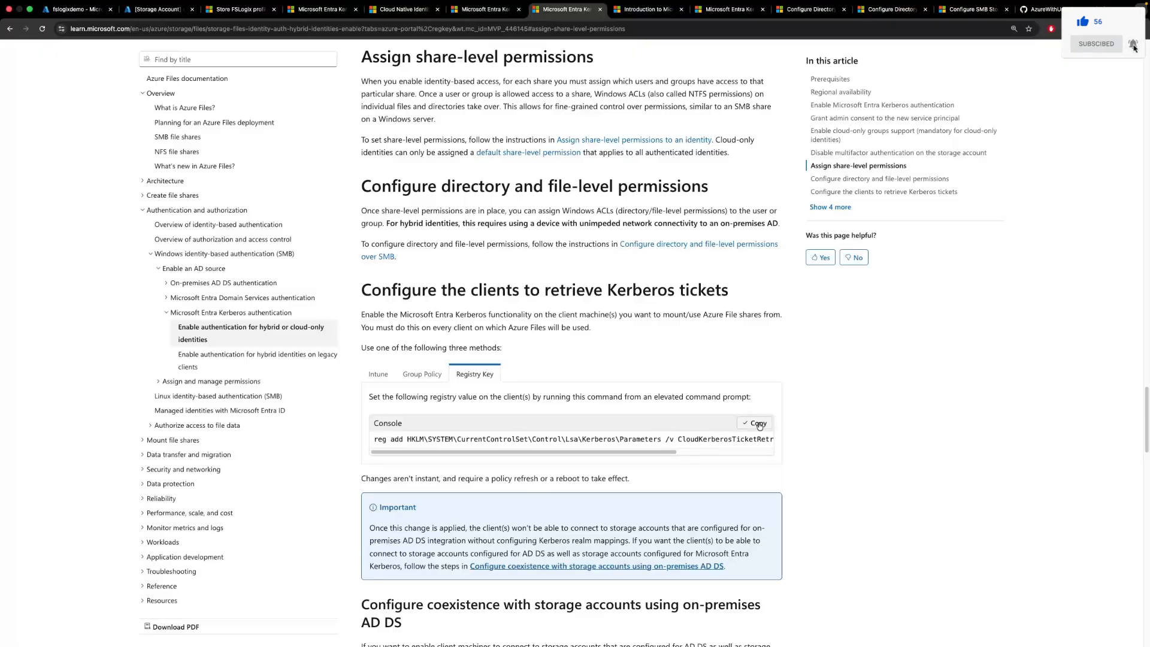
{"action": "left_click", "coordinate": [761, 427]}
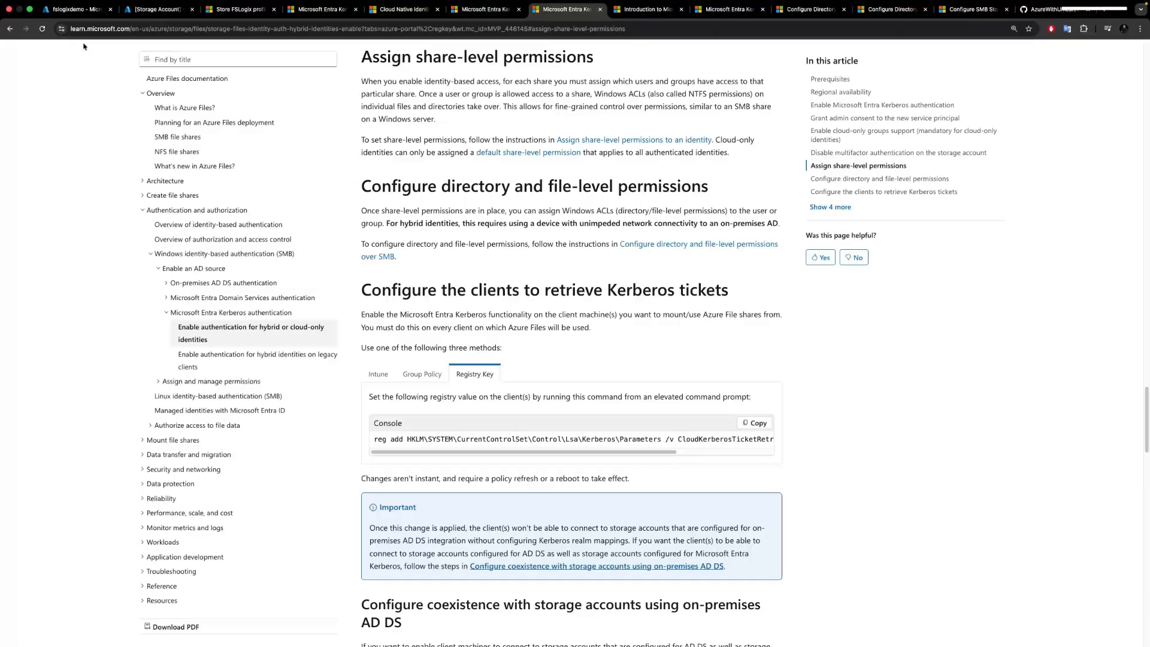
Run the copied registry command as a PowerShell script on the AVD-UME-0 virtual machine in the AVD-DEMO resource group.
{"action": "left_click", "coordinate": [76, 15]}
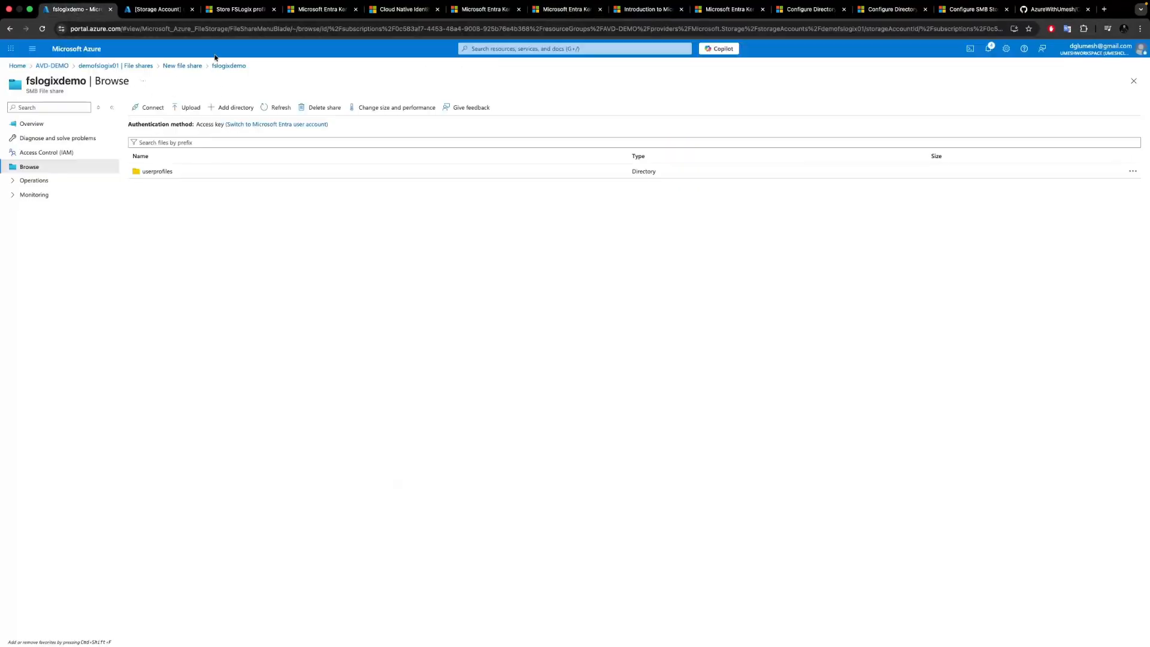
{"action": "left_click", "coordinate": [194, 66]}
{"action": "left_click", "coordinate": [52, 66]}
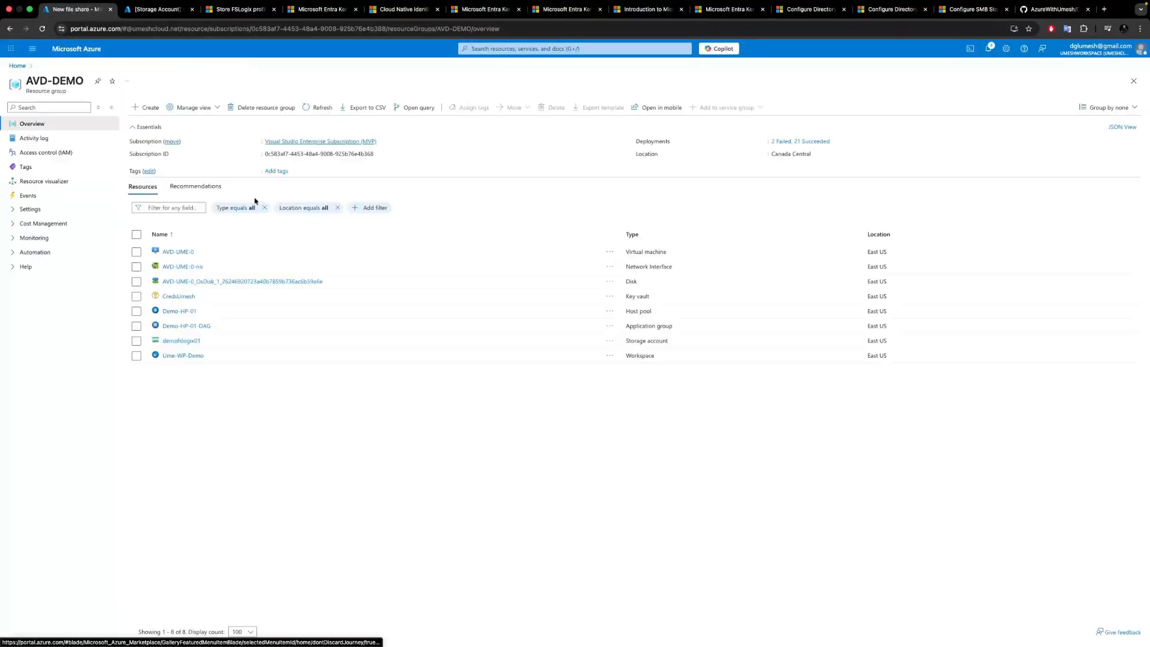
{"action": "left_click", "coordinate": [180, 252]}
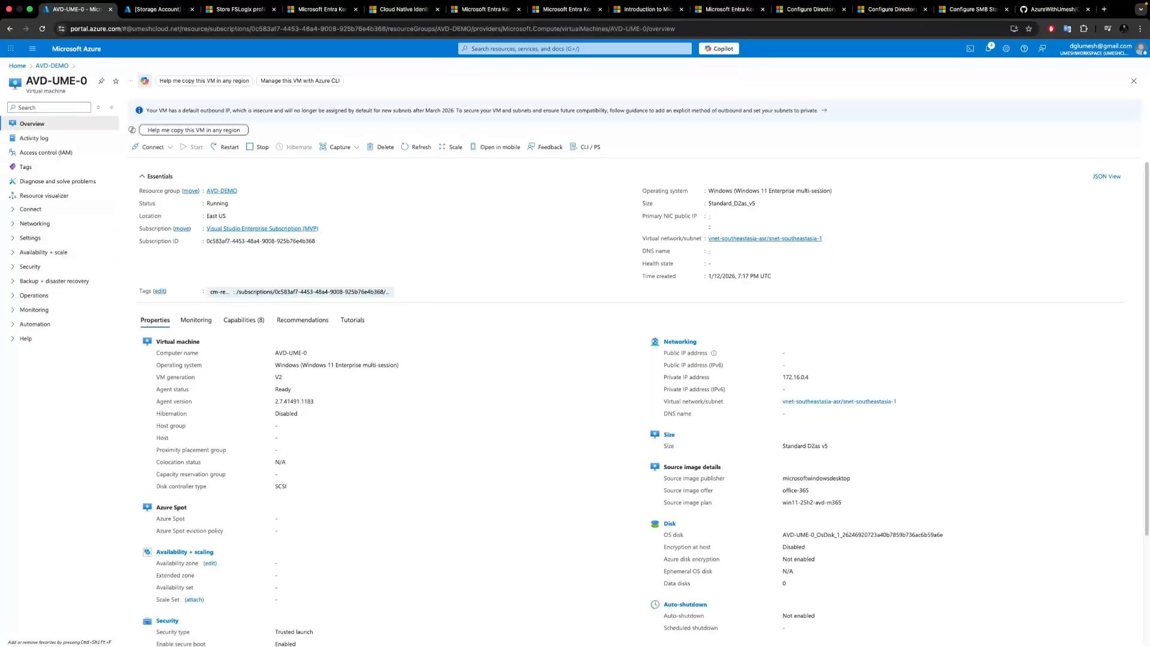
{"action": "left_click", "coordinate": [27, 296]}
{"action": "left_click", "coordinate": [45, 325]}
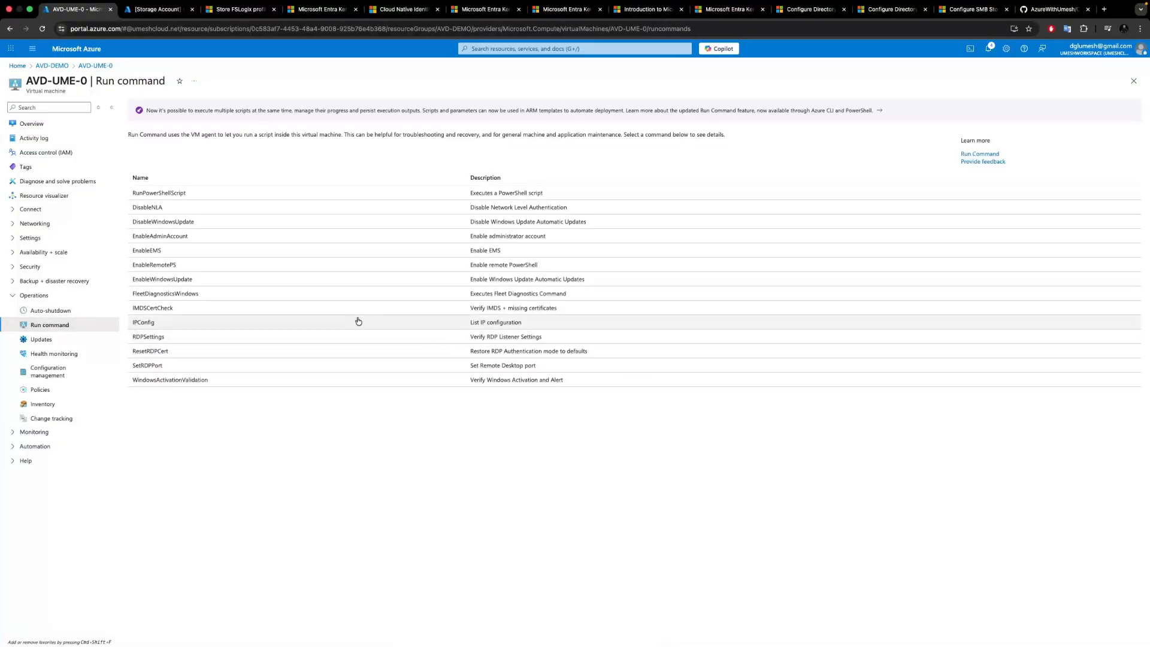
{"action": "left_click", "coordinate": [159, 197]}
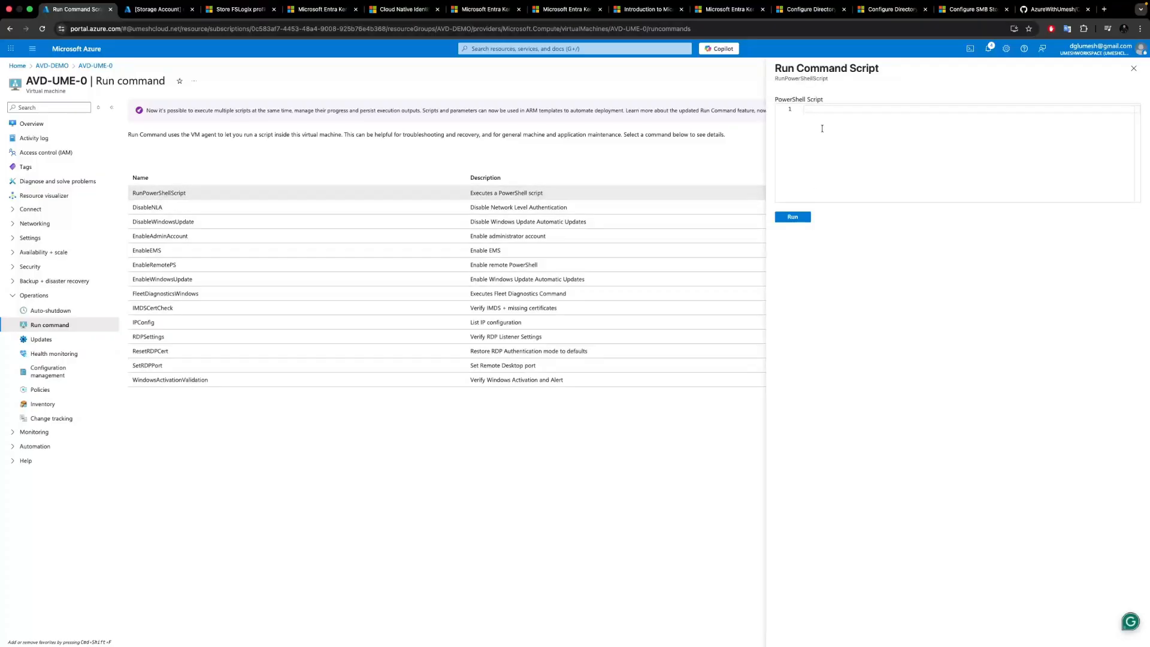
{"action": "key", "text": "super+v"}
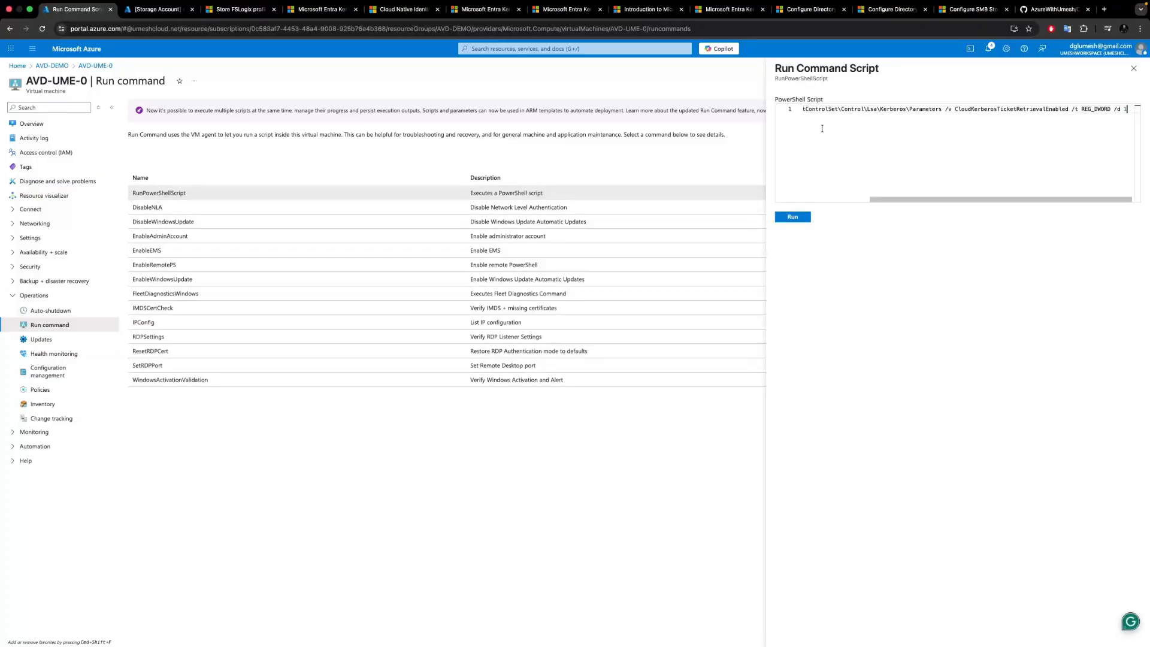
{"action": "left_click", "coordinate": [792, 216]}
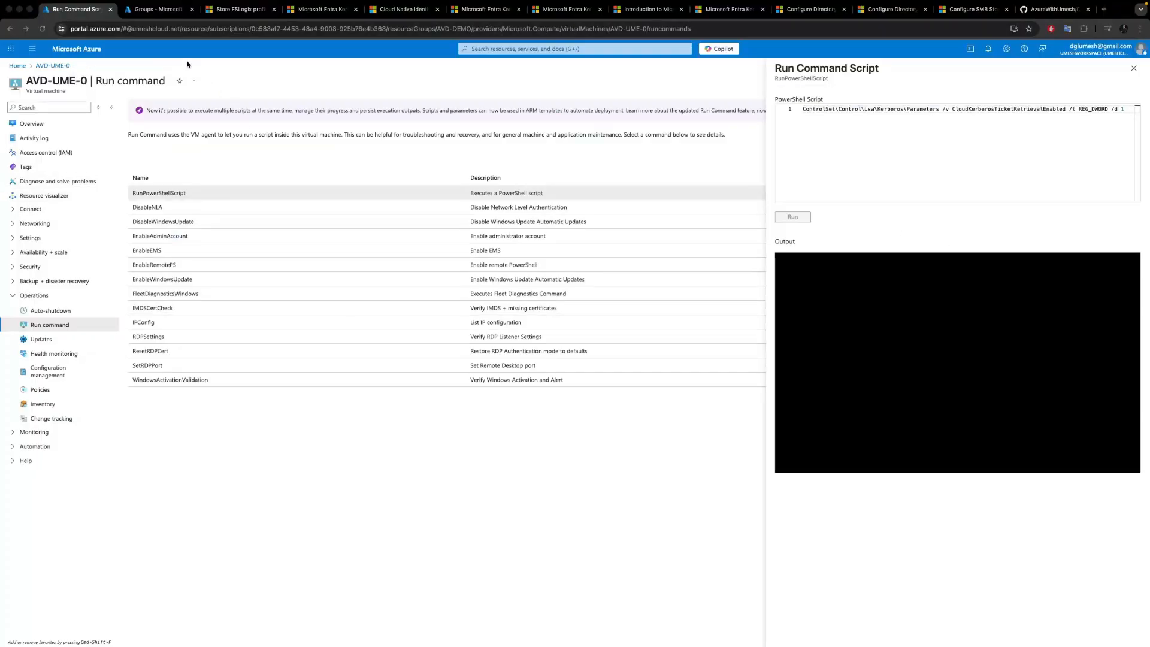
Review the members of the EntraStorageAdmin and CloudAVDGroup groups.
{"action": "left_click", "coordinate": [153, 10]}
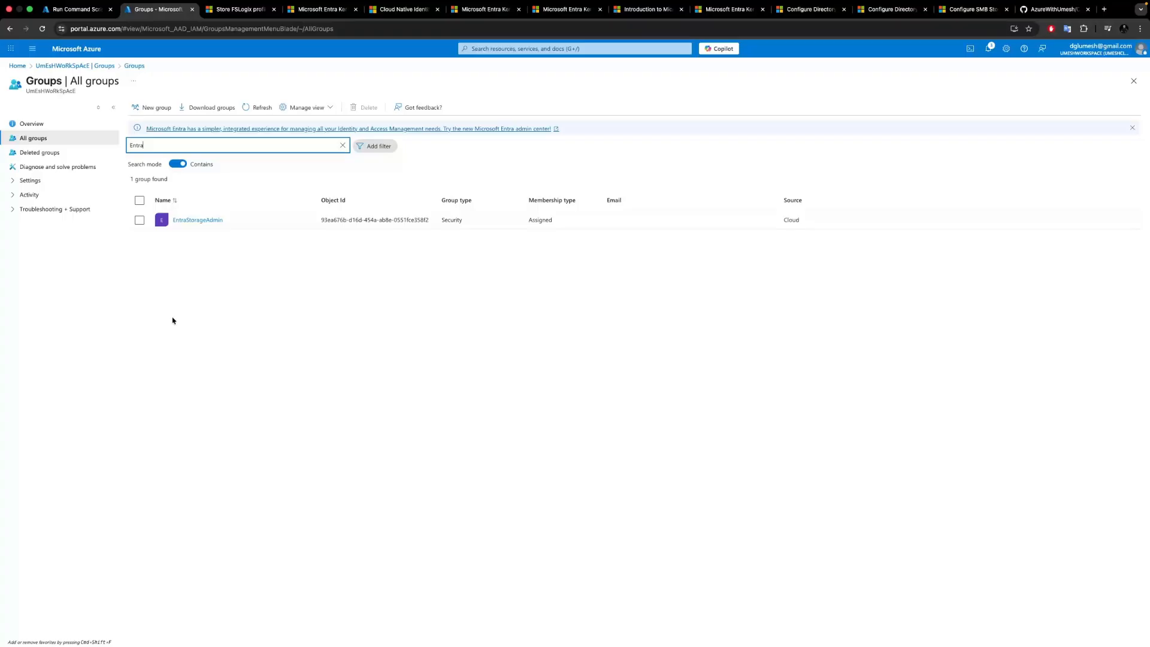
{"action": "left_click", "coordinate": [196, 221]}
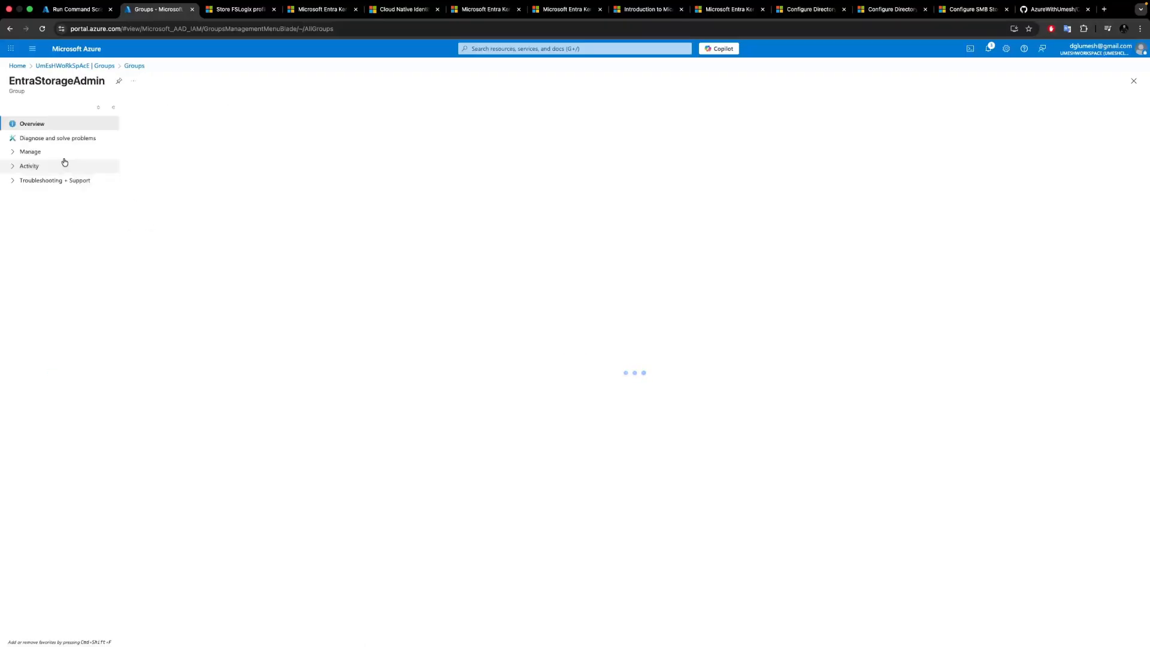
{"action": "left_click", "coordinate": [44, 154]}
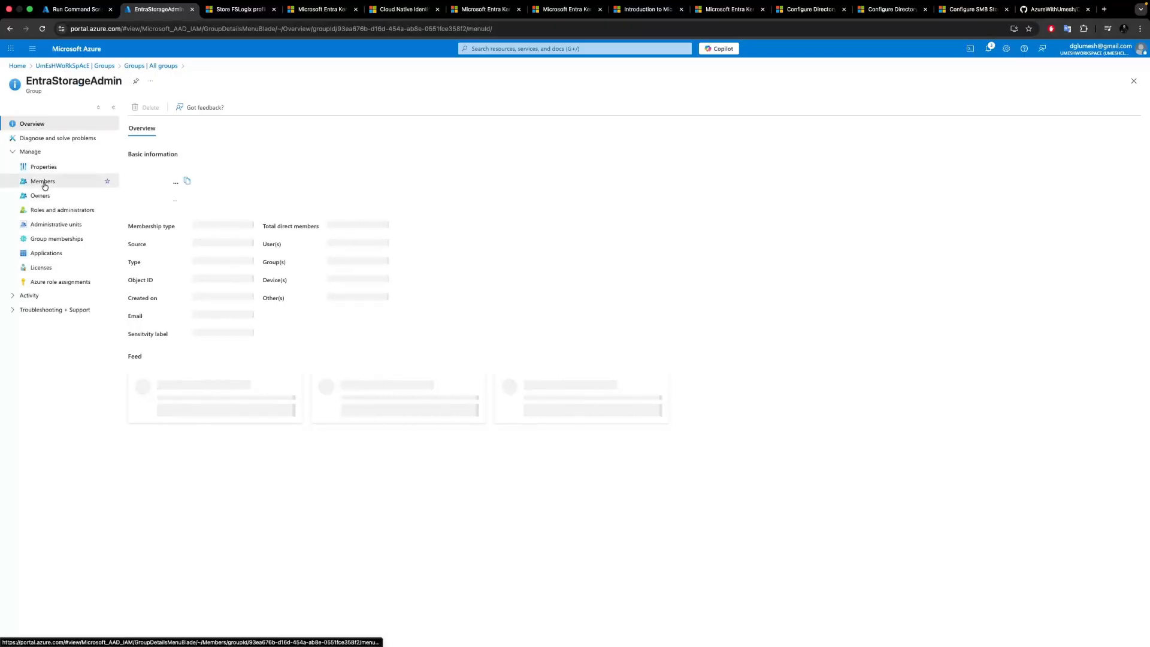
{"action": "left_click", "coordinate": [44, 182]}
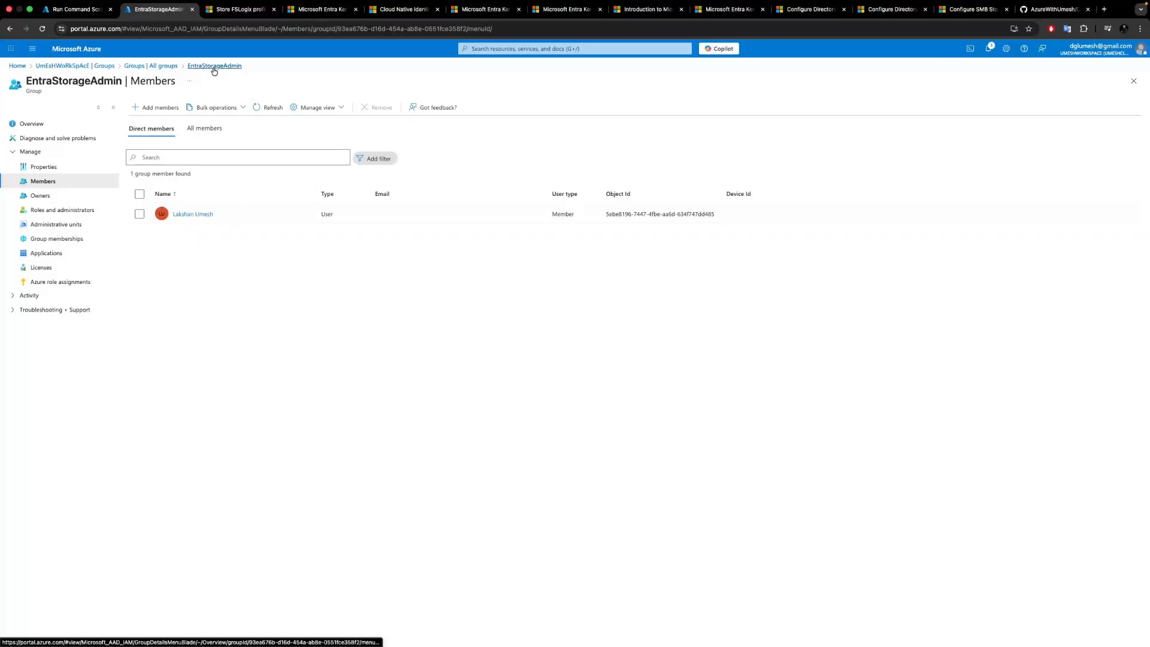
{"action": "left_click", "coordinate": [149, 66]}
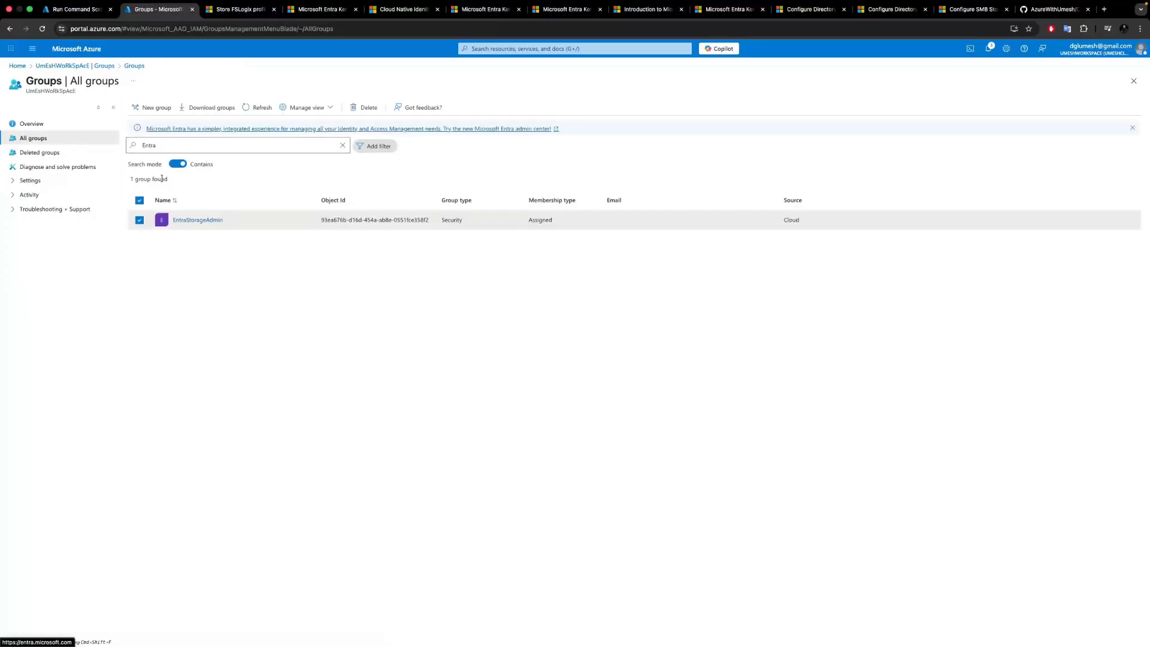
{"action": "type", "text": "Cloud"}
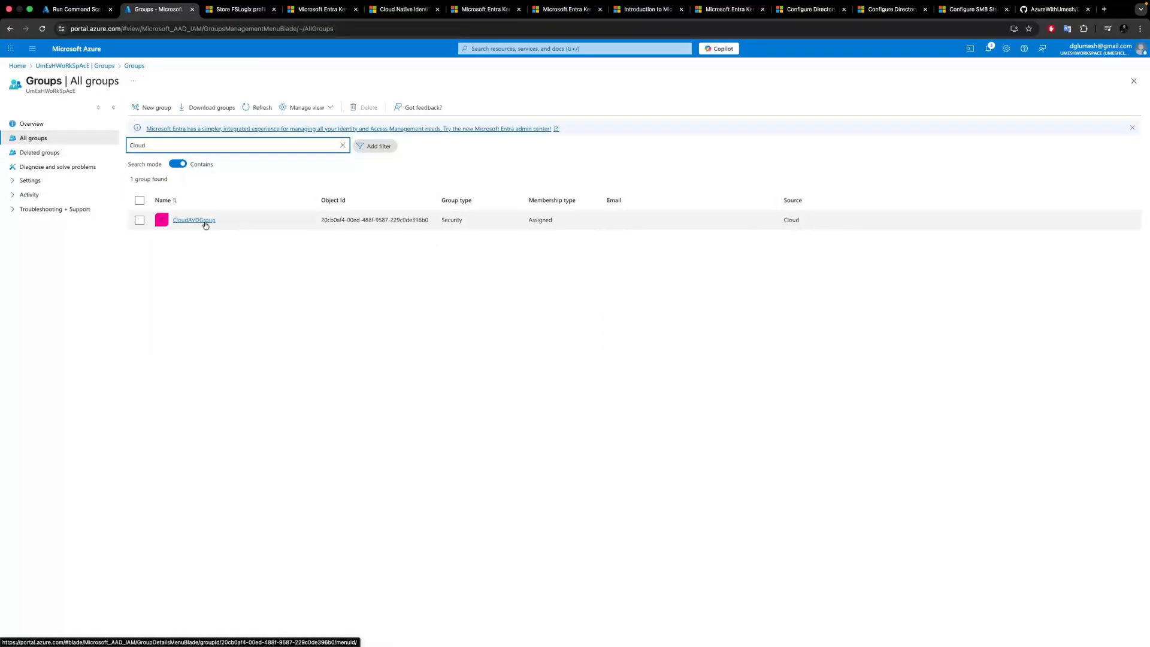
{"action": "left_click", "coordinate": [194, 220]}
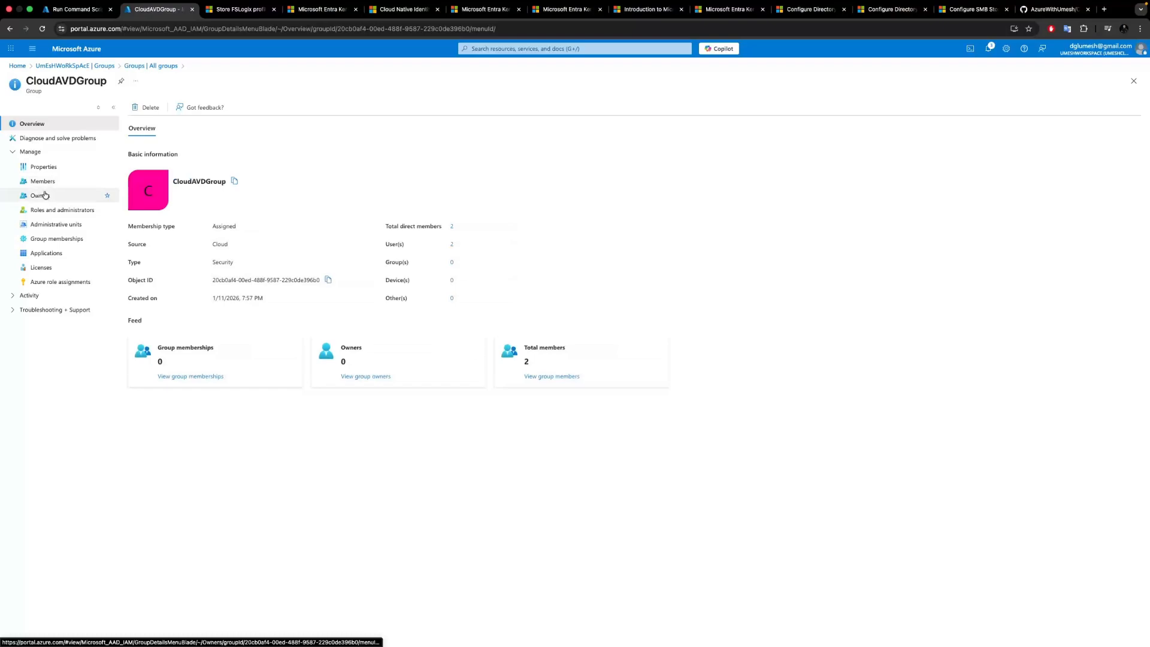
{"action": "left_click", "coordinate": [40, 181]}
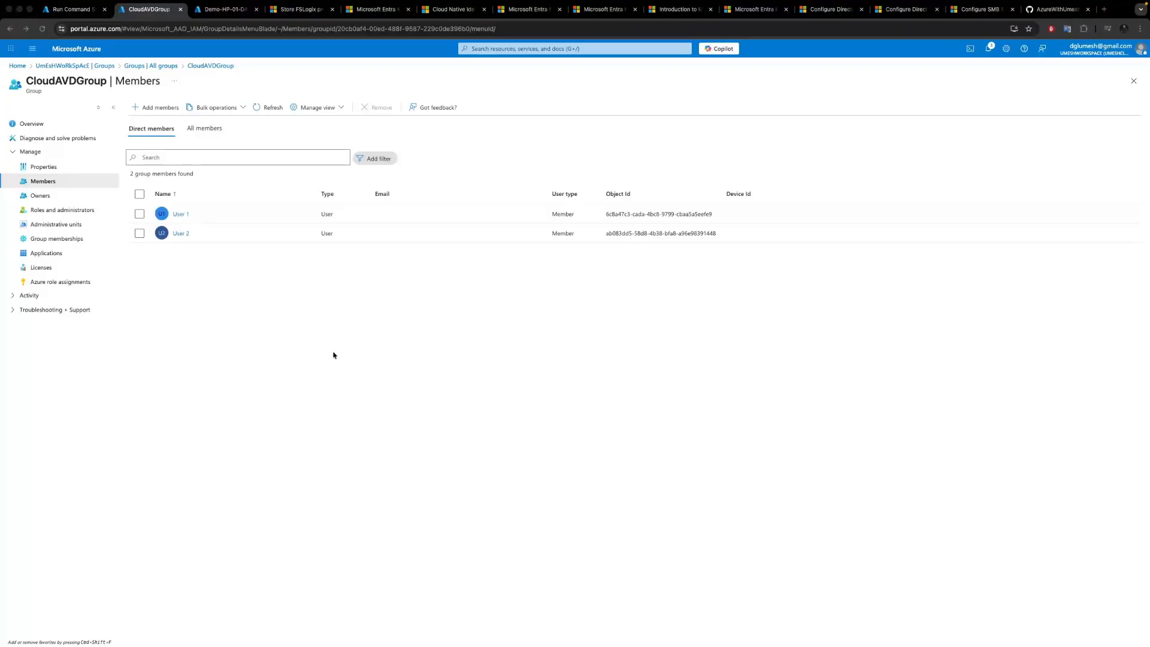
Review the CloudAVDGroup group list and the Demo-HP-01-DAG application group's assignments.
{"action": "left_click", "coordinate": [164, 66]}
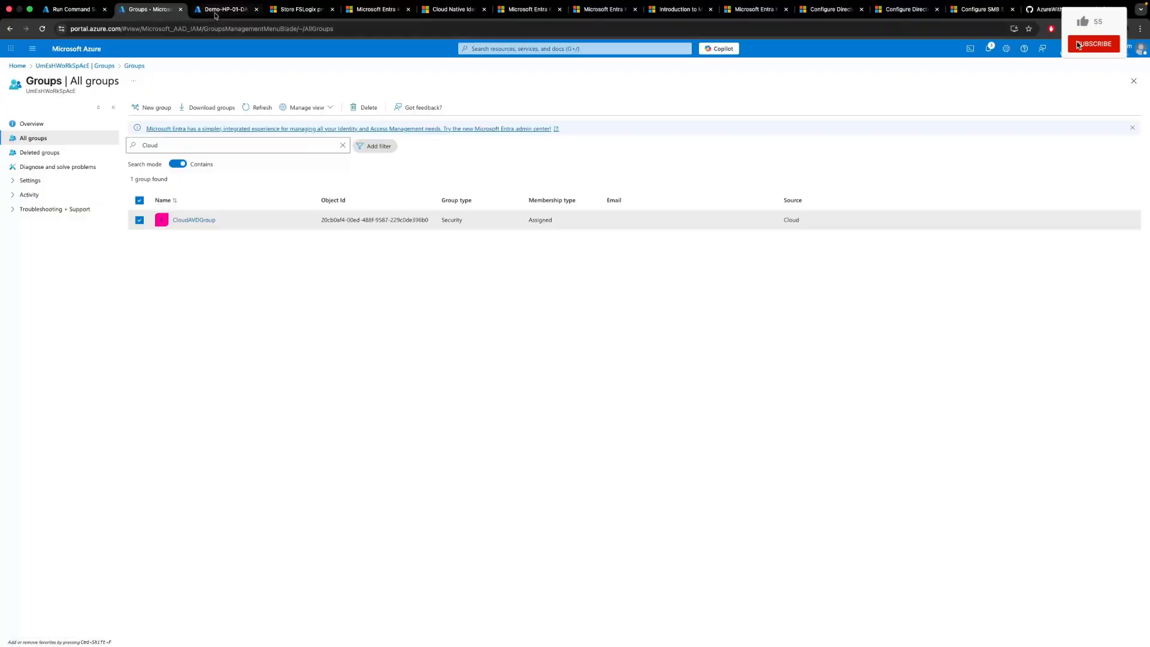
{"action": "left_click", "coordinate": [215, 12]}
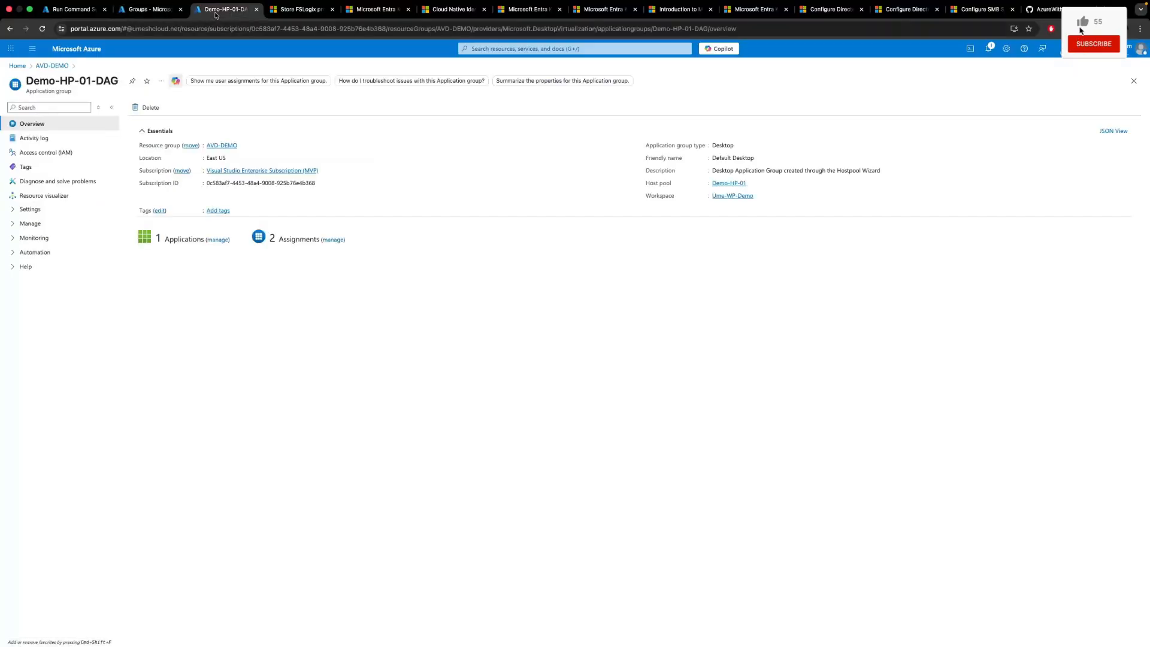
{"action": "left_click", "coordinate": [334, 240]}
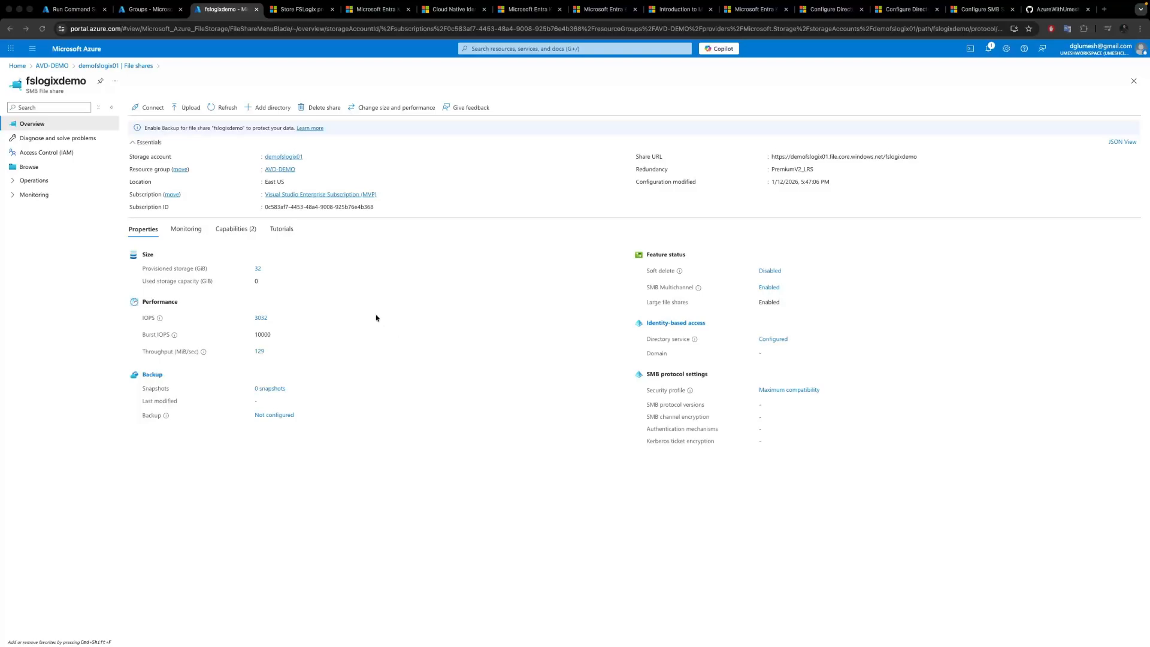
Map the fslogixdemo share as drive Z: with net use in the session host's administrator command prompt.
{"action": "key", "text": "ctrl+Left"}
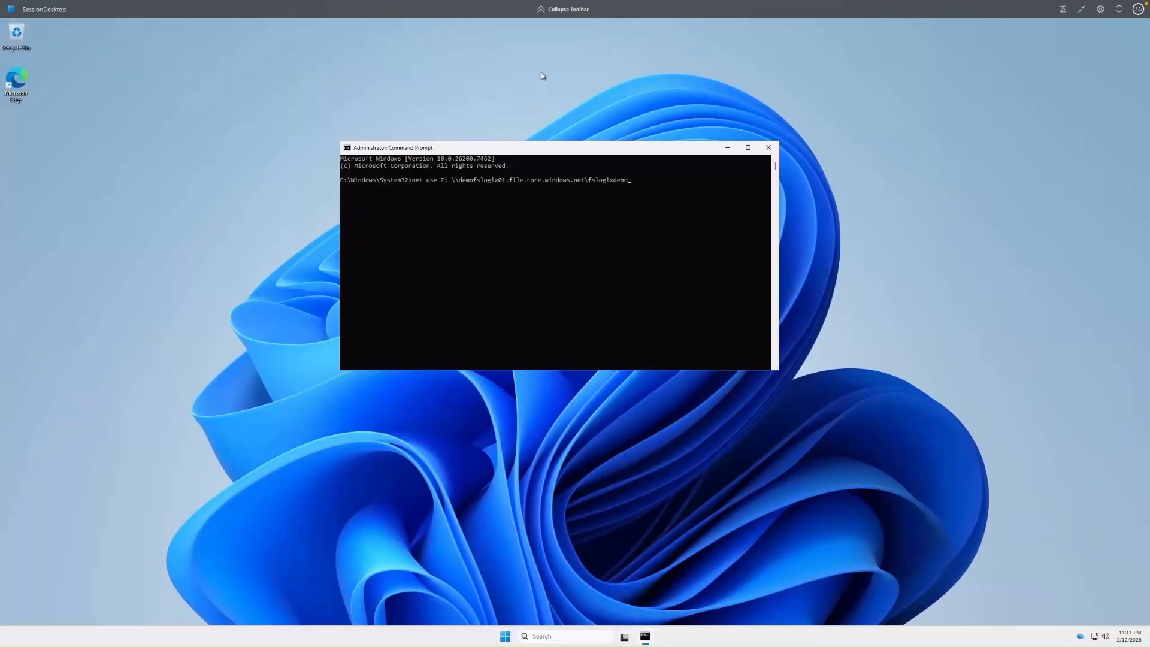
{"action": "left_click_drag", "start_coordinate": [495, 152], "coordinate": [477, 162]}
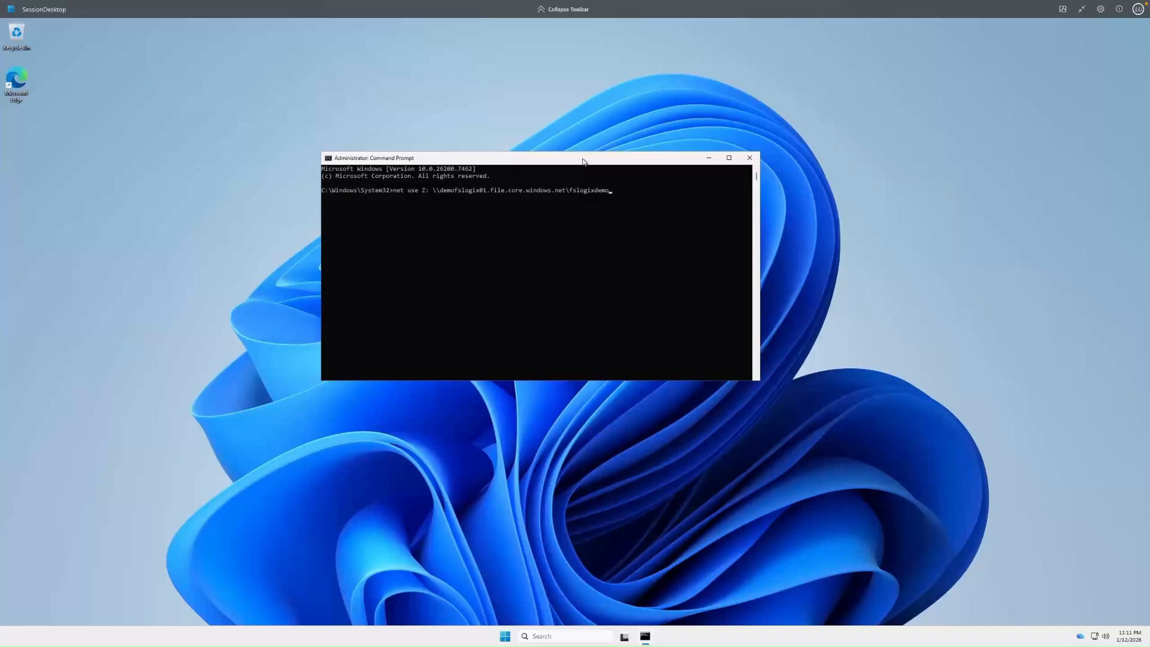
{"action": "left_click_drag", "start_coordinate": [581, 162], "coordinate": [590, 159]}
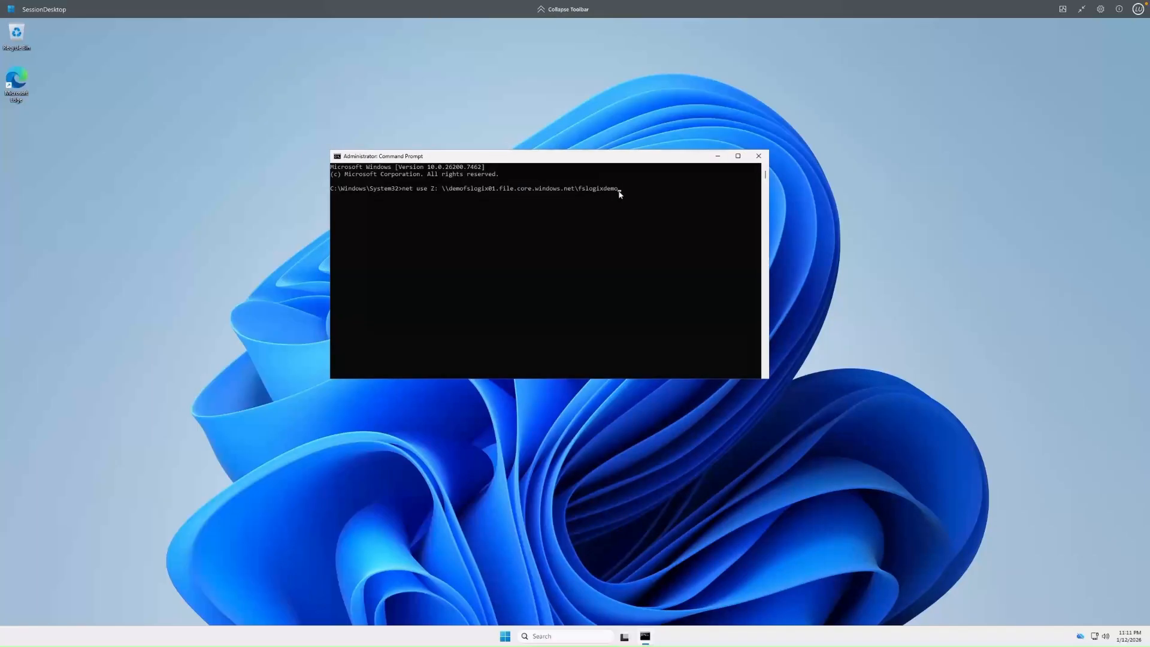
{"action": "key", "text": "Return"}
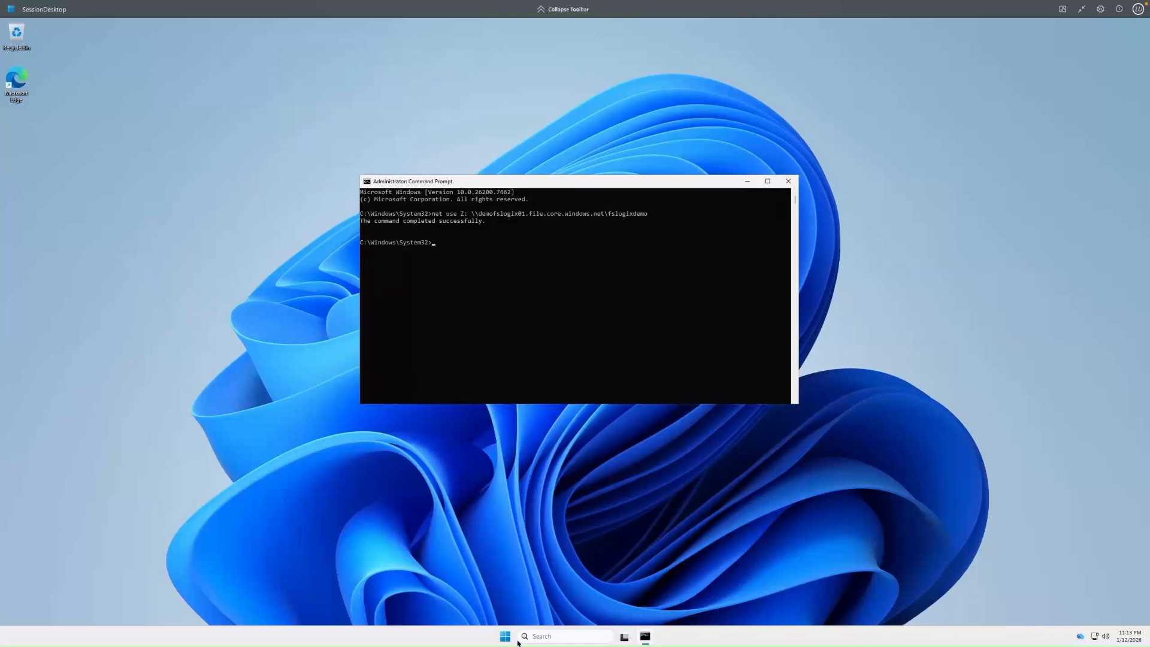
Open the mapped fslogixdemo network drive in File Explorer.
{"action": "left_click", "coordinate": [506, 638]}
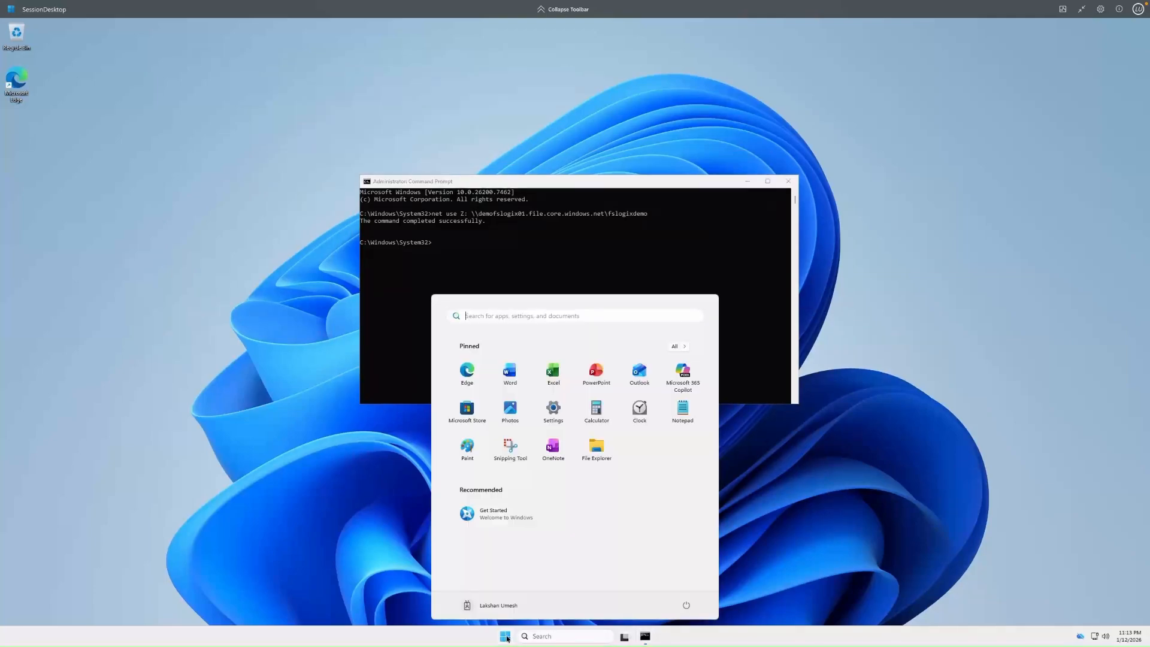
{"action": "left_click", "coordinate": [595, 443]}
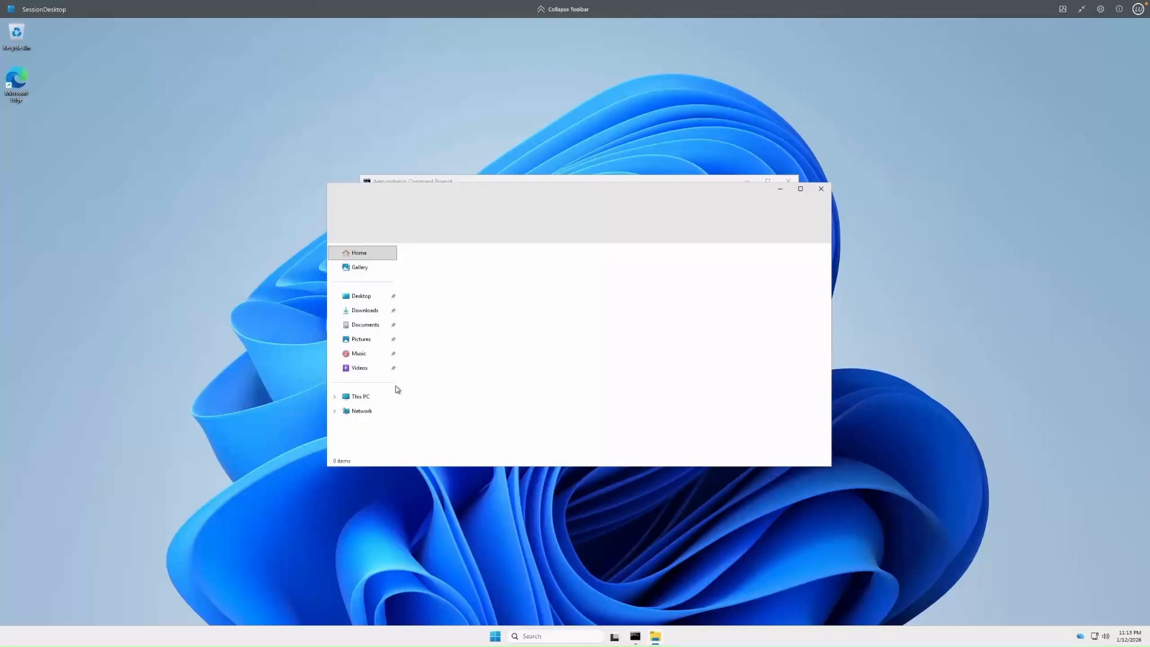
{"action": "left_click_drag", "start_coordinate": [478, 195], "coordinate": [465, 180]}
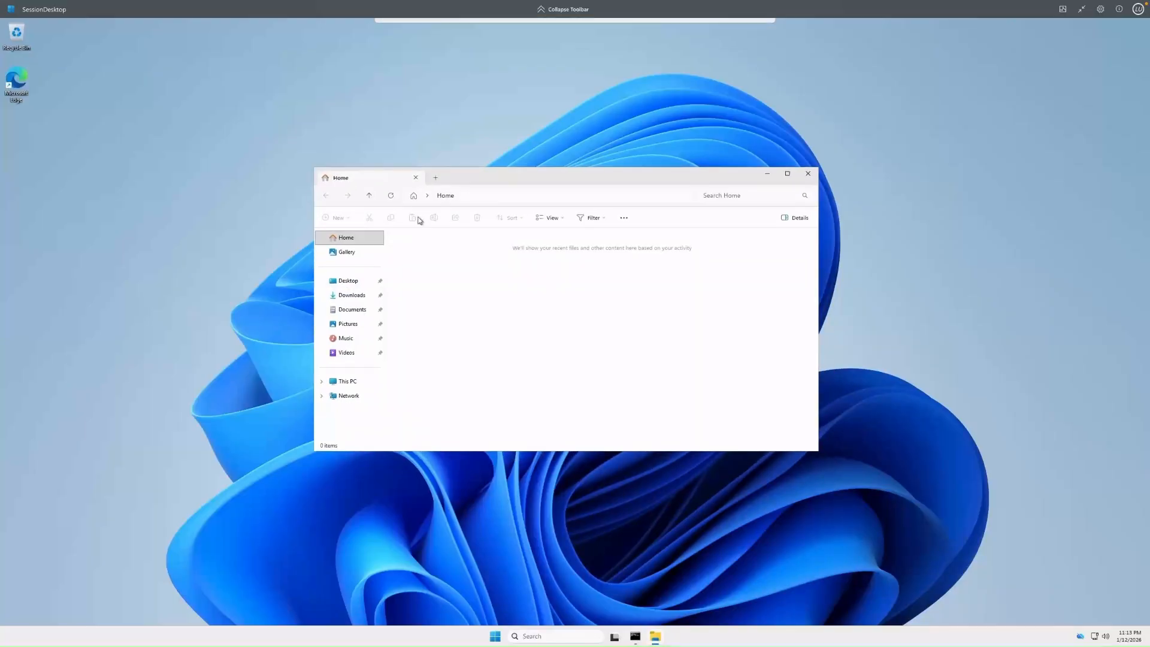
{"action": "left_click", "coordinate": [347, 381]}
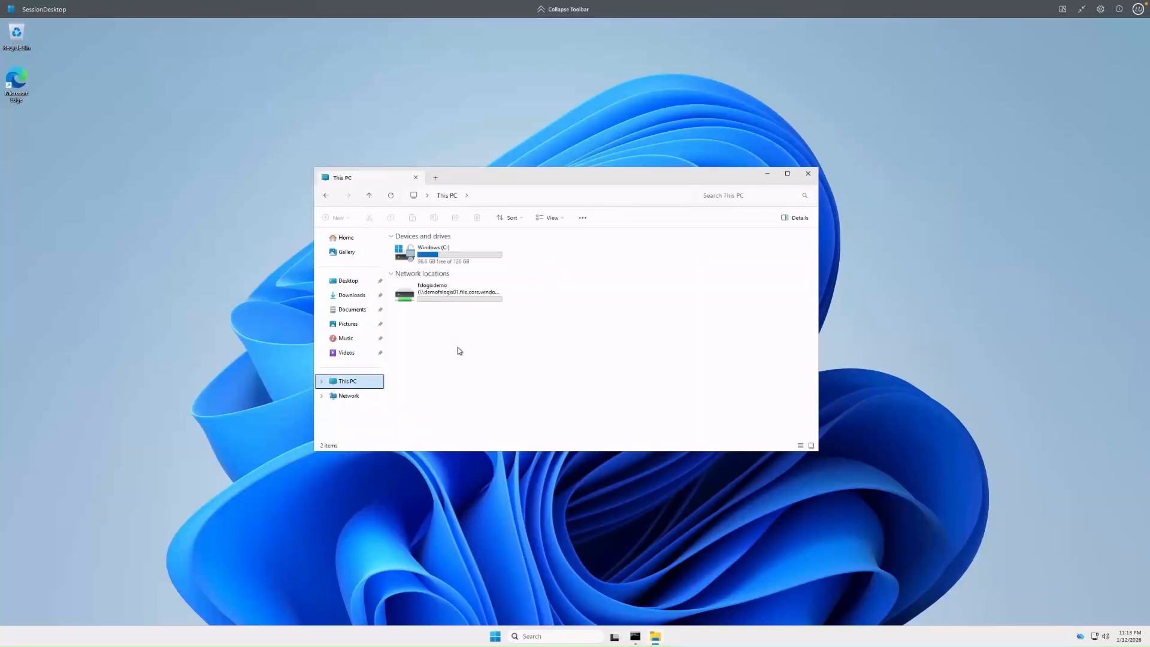
{"action": "double_click", "coordinate": [442, 293]}
Review the advanced security permission entries of the userprofiles folder.
{"action": "right_click", "coordinate": [414, 251]}
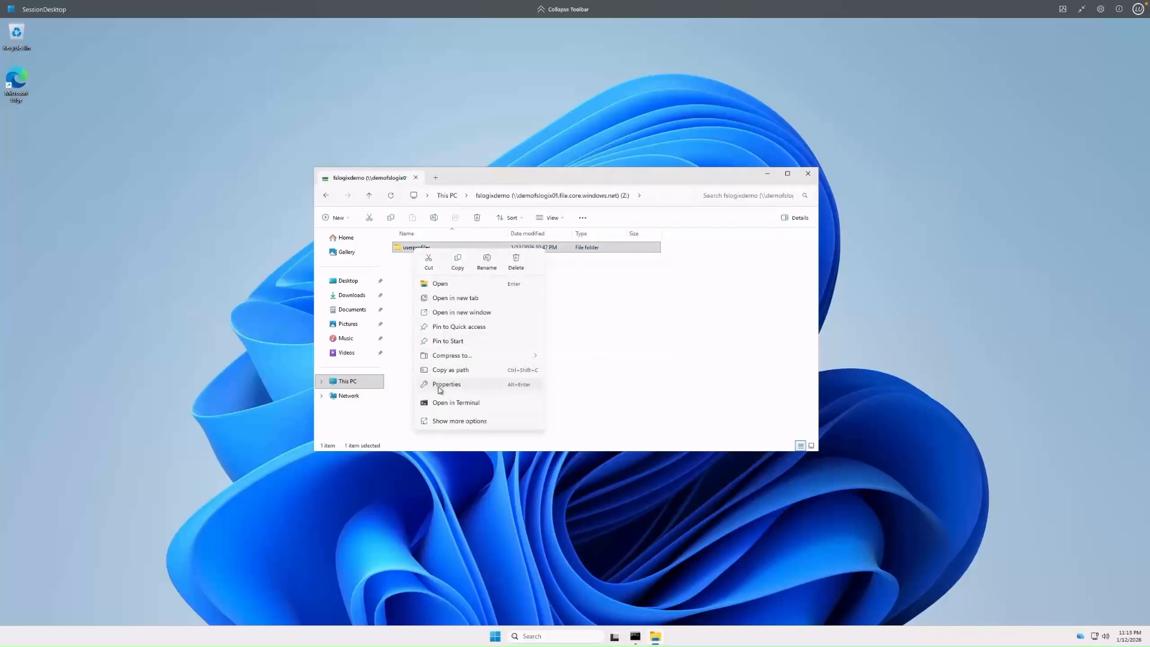
{"action": "left_click", "coordinate": [440, 383]}
{"action": "left_click", "coordinate": [455, 271]}
{"action": "left_click", "coordinate": [547, 417]}
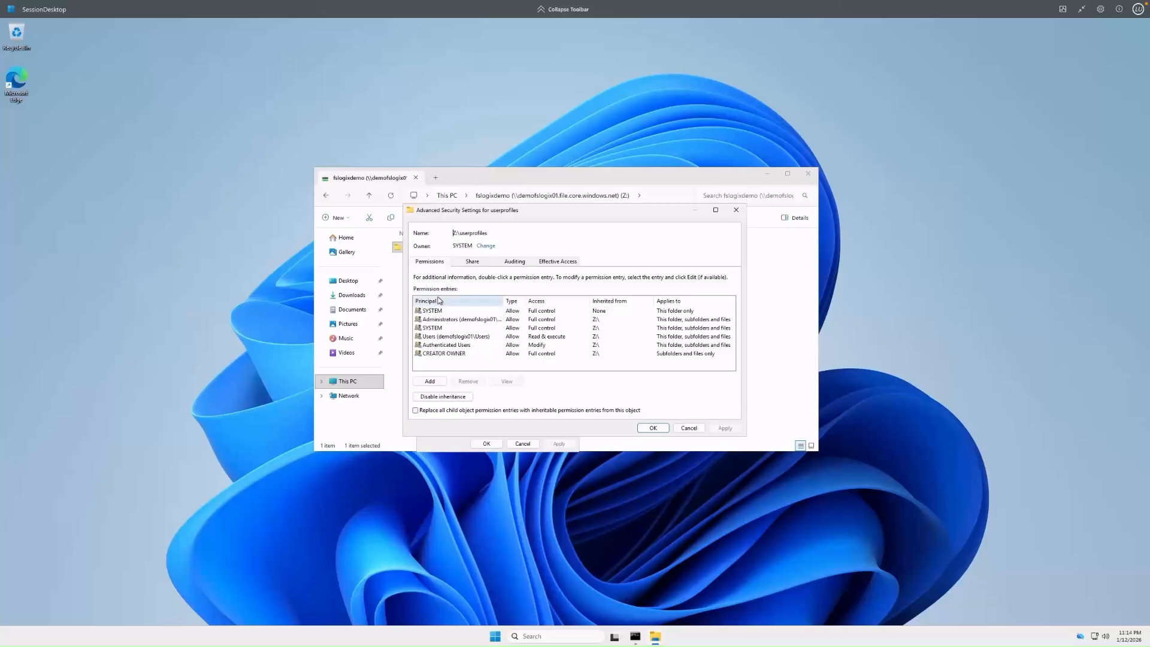
{"action": "left_click", "coordinate": [653, 427]}
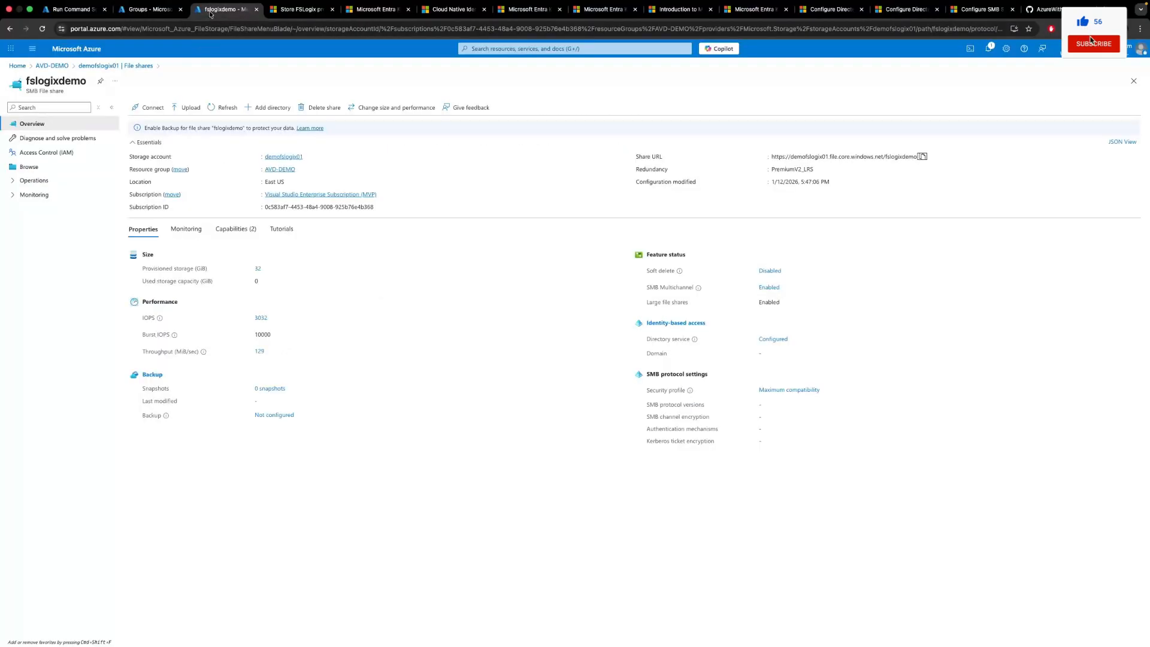
Open the Azure portal through the aka.ms/portal/fileperms link from the Configure Windows ACLs documentation.
{"action": "left_click", "coordinate": [44, 168]}
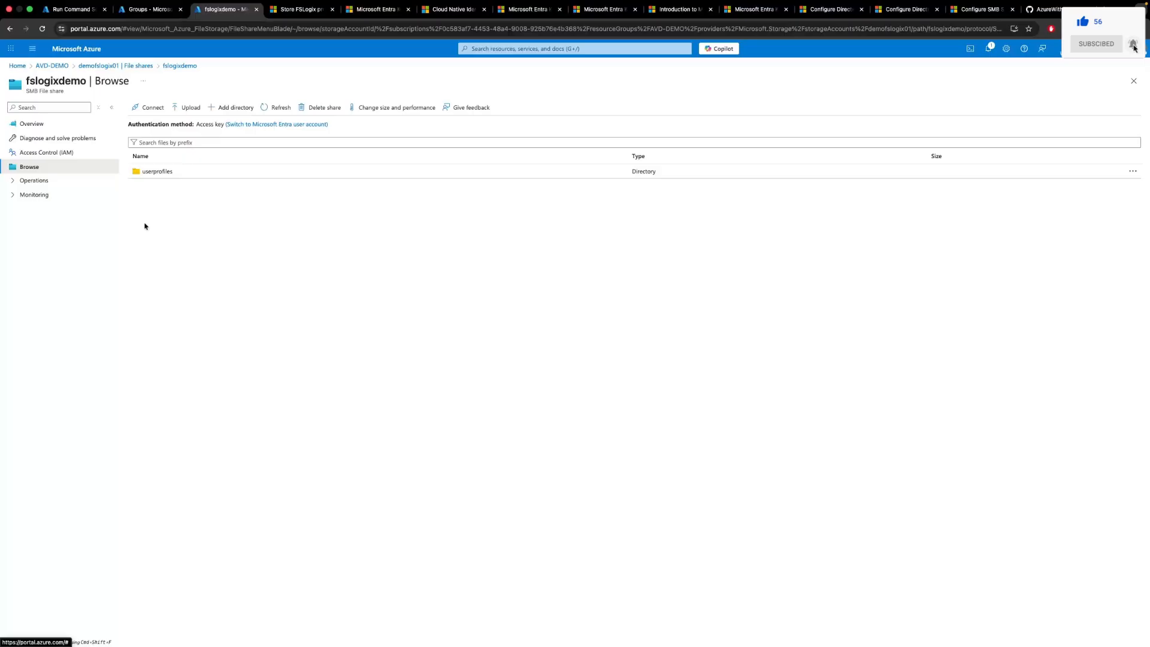
{"action": "left_click", "coordinate": [890, 10]}
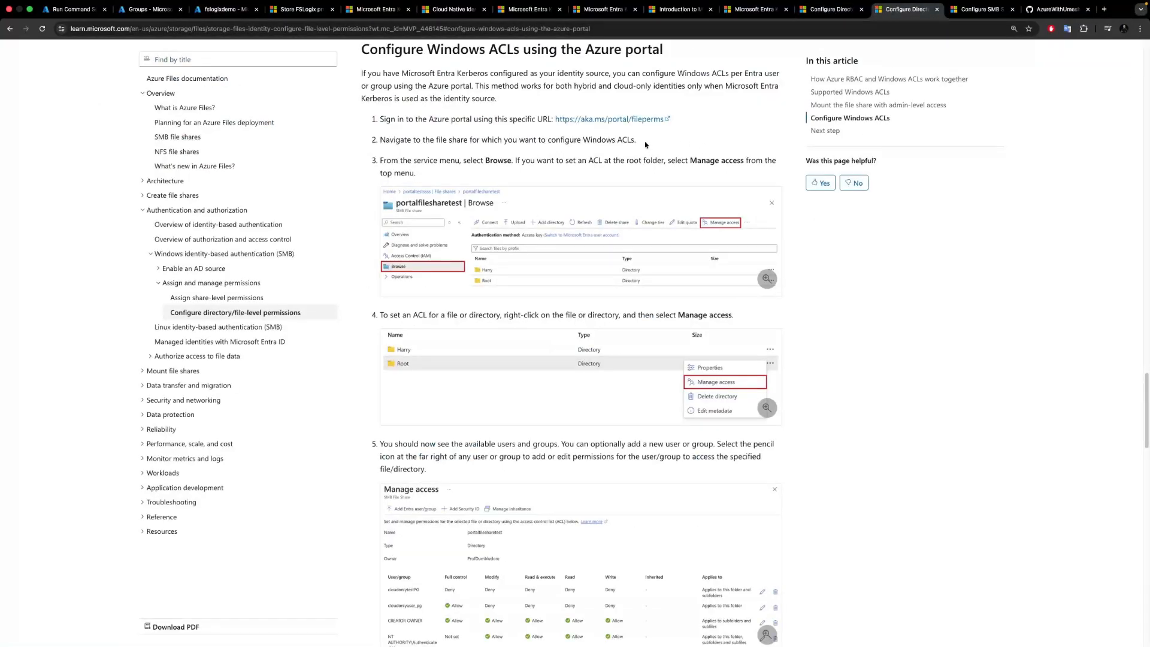
{"action": "left_click", "coordinate": [600, 122], "text": "super"}
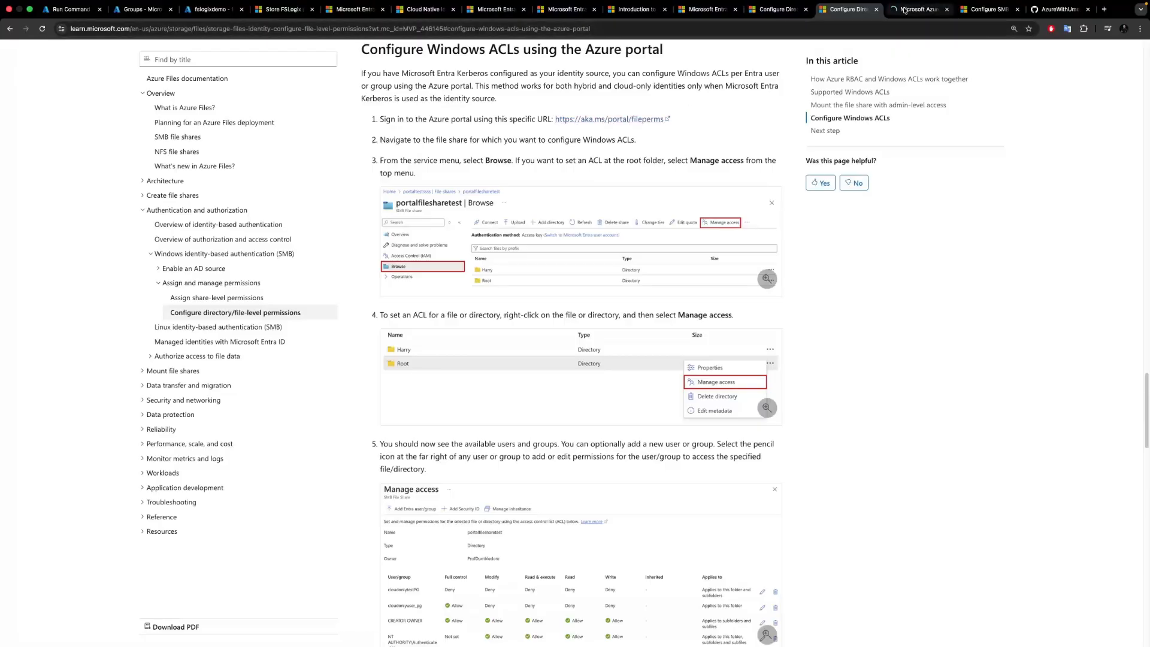
{"action": "left_click", "coordinate": [904, 10]}
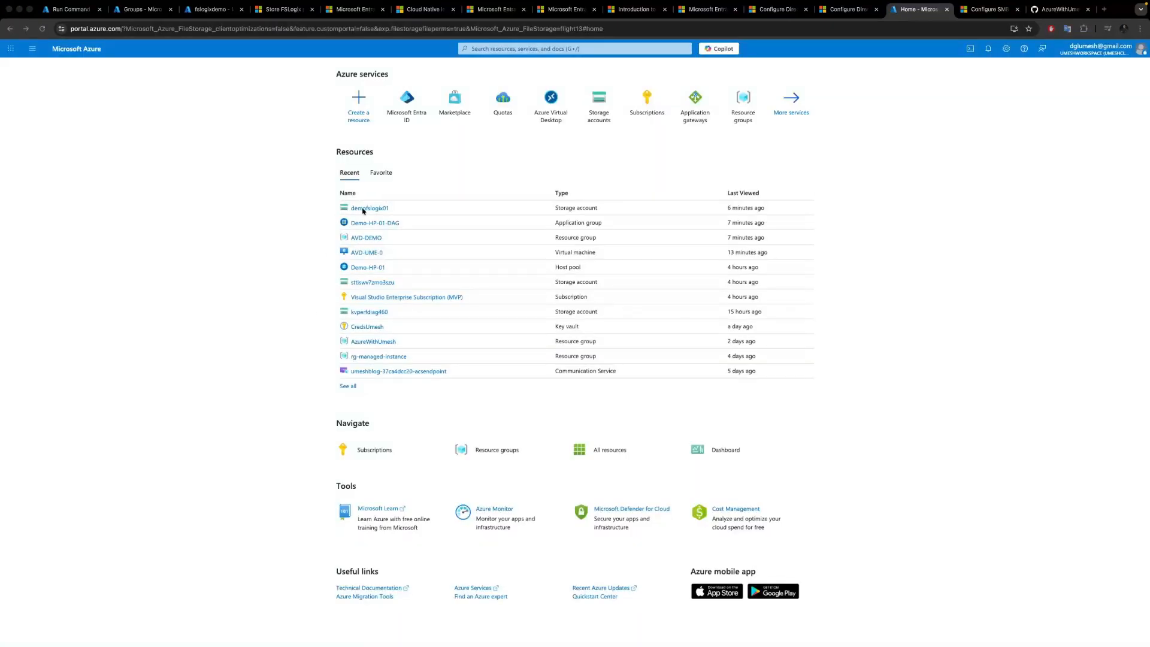
Open Manage access for the userprofiles directory in the demofslogix01 storage account's fslogixdemo share.
{"action": "left_click", "coordinate": [364, 208]}
{"action": "left_click", "coordinate": [52, 267]}
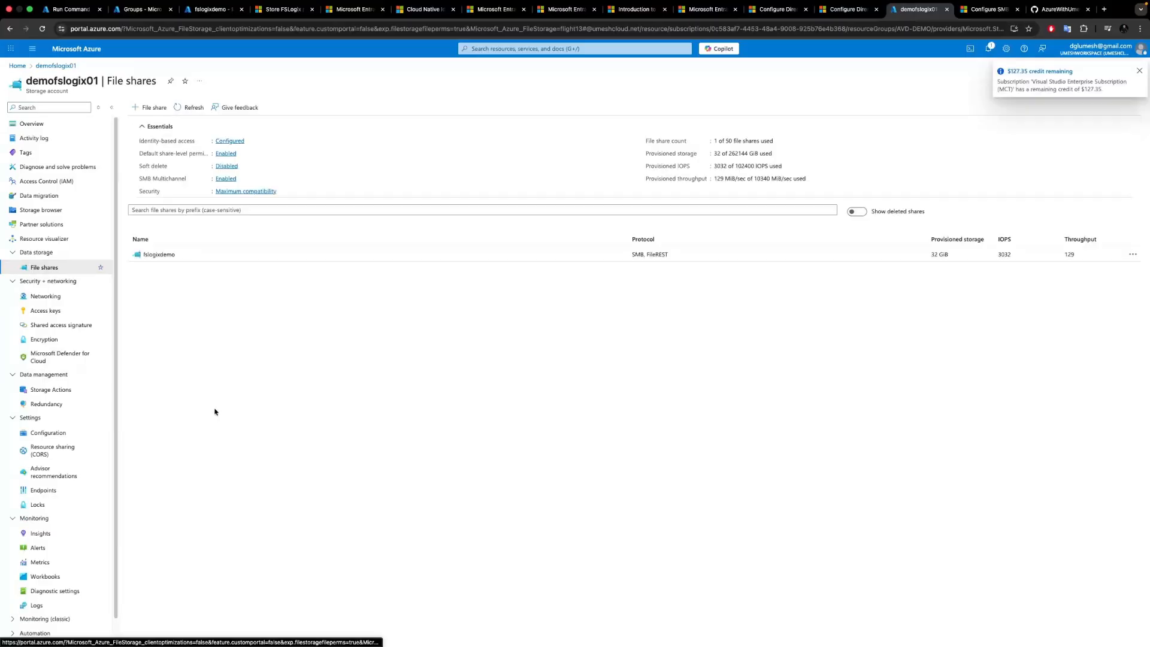
{"action": "left_click", "coordinate": [157, 254]}
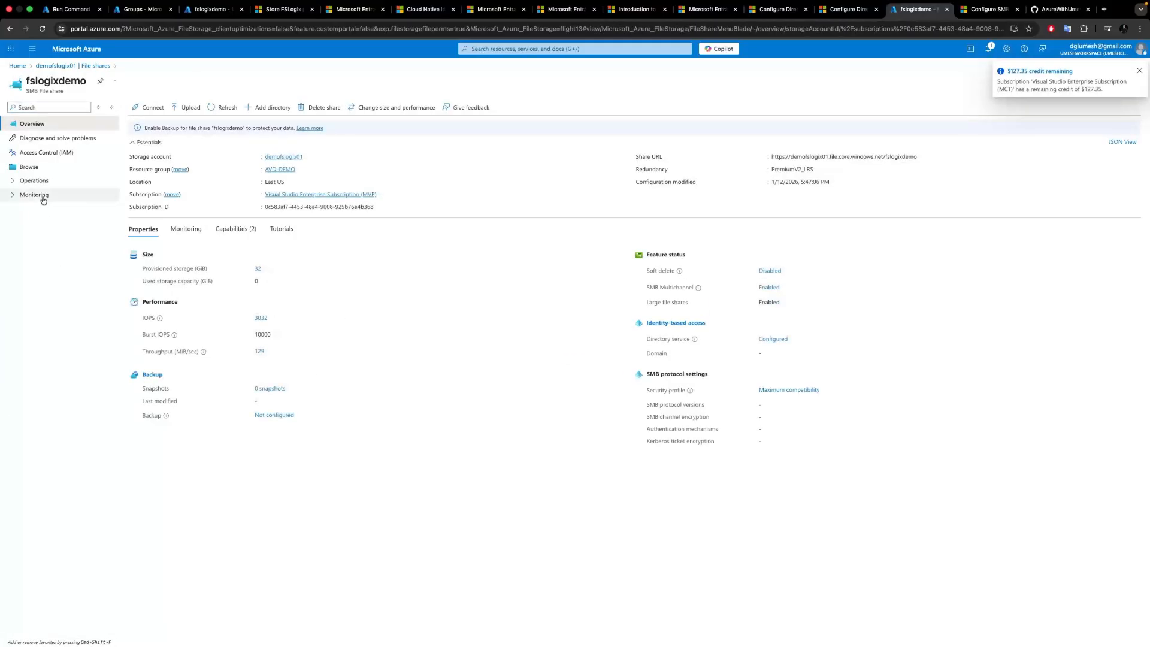
{"action": "left_click", "coordinate": [30, 167]}
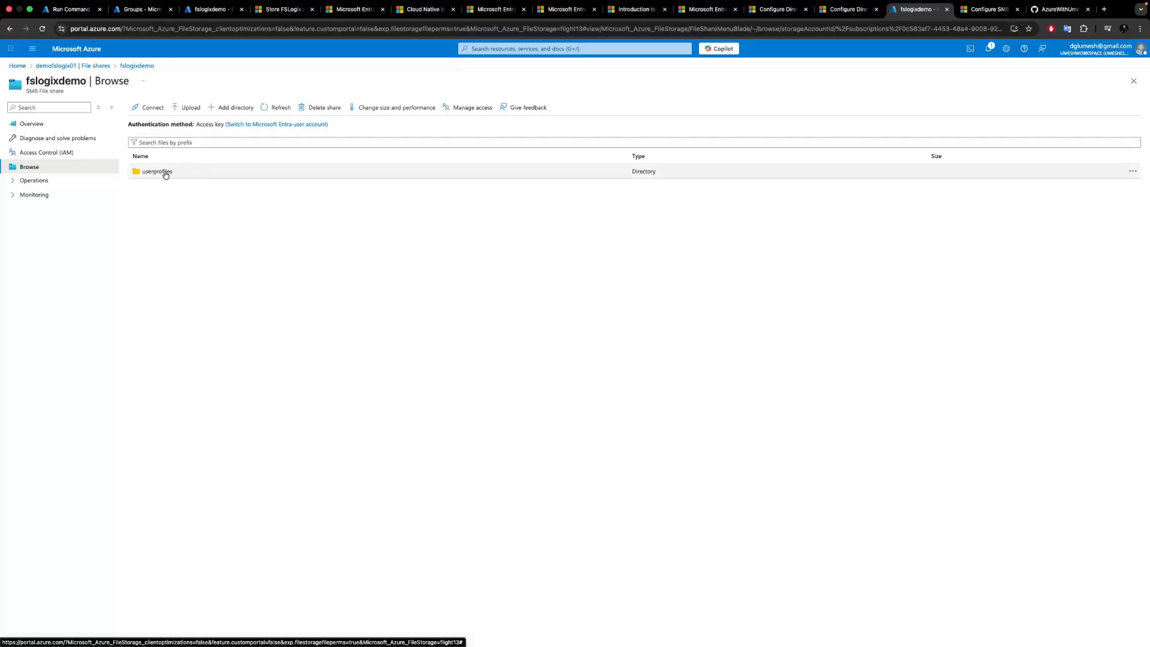
{"action": "left_click", "coordinate": [1133, 175]}
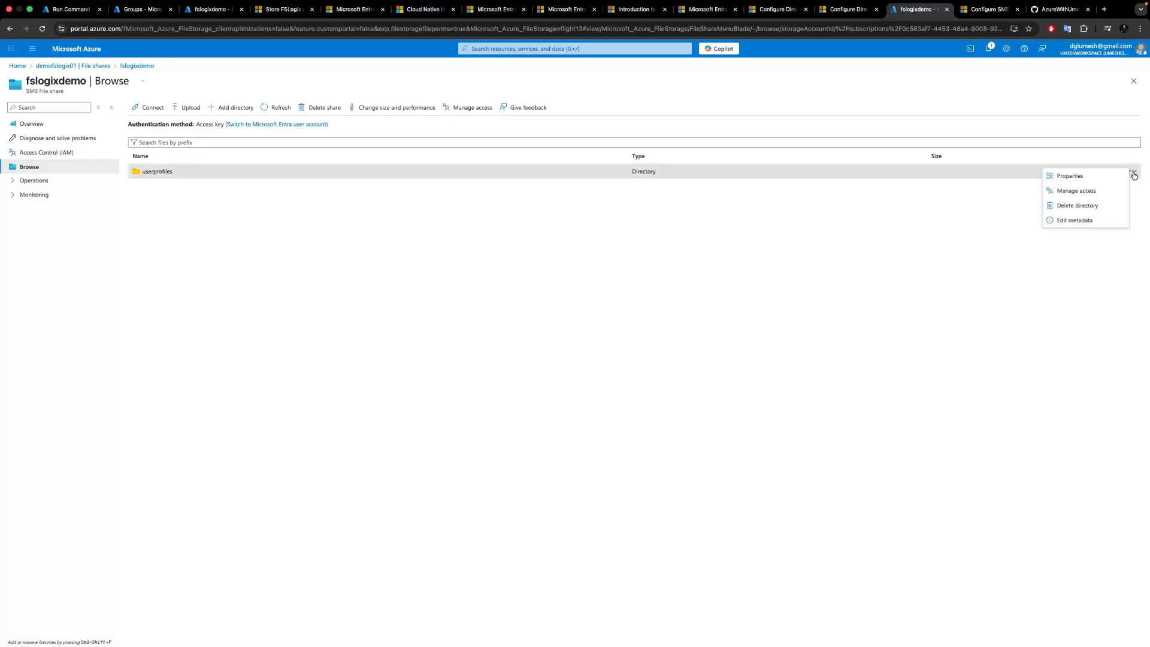
{"action": "left_click", "coordinate": [1085, 190]}
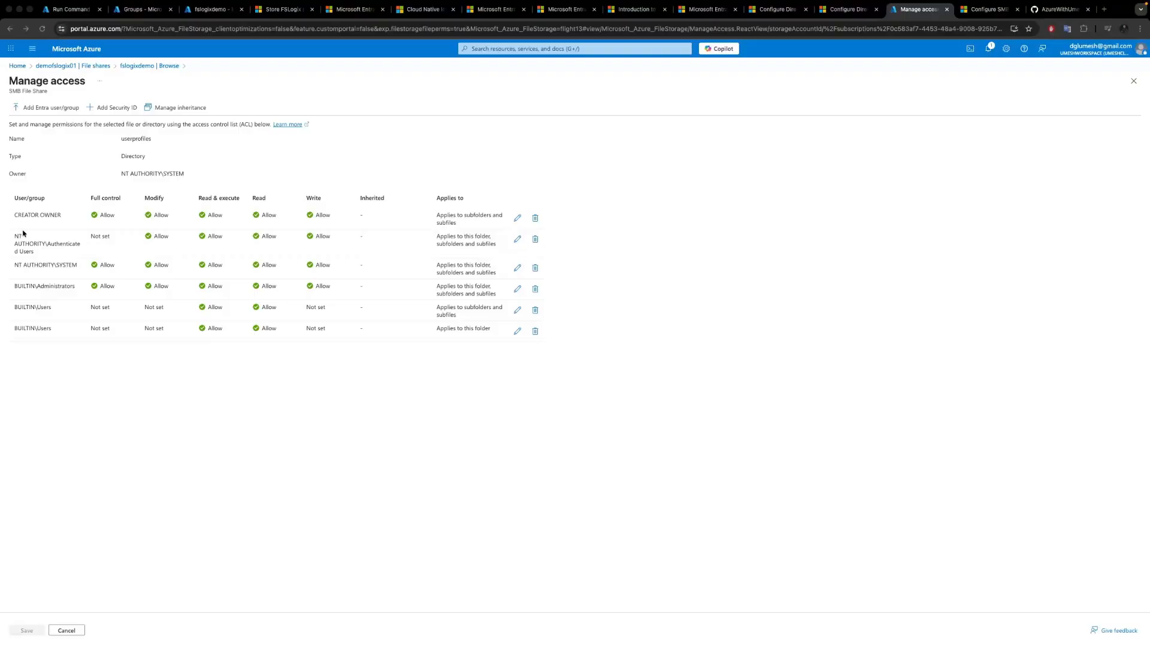
Delete every permission entry on userprofiles except CREATOR OWNER.
{"action": "left_click", "coordinate": [536, 240]}
{"action": "left_click", "coordinate": [536, 241]}
{"action": "left_click", "coordinate": [536, 241]}
{"action": "left_click", "coordinate": [536, 241]}
{"action": "left_click", "coordinate": [535, 240]}
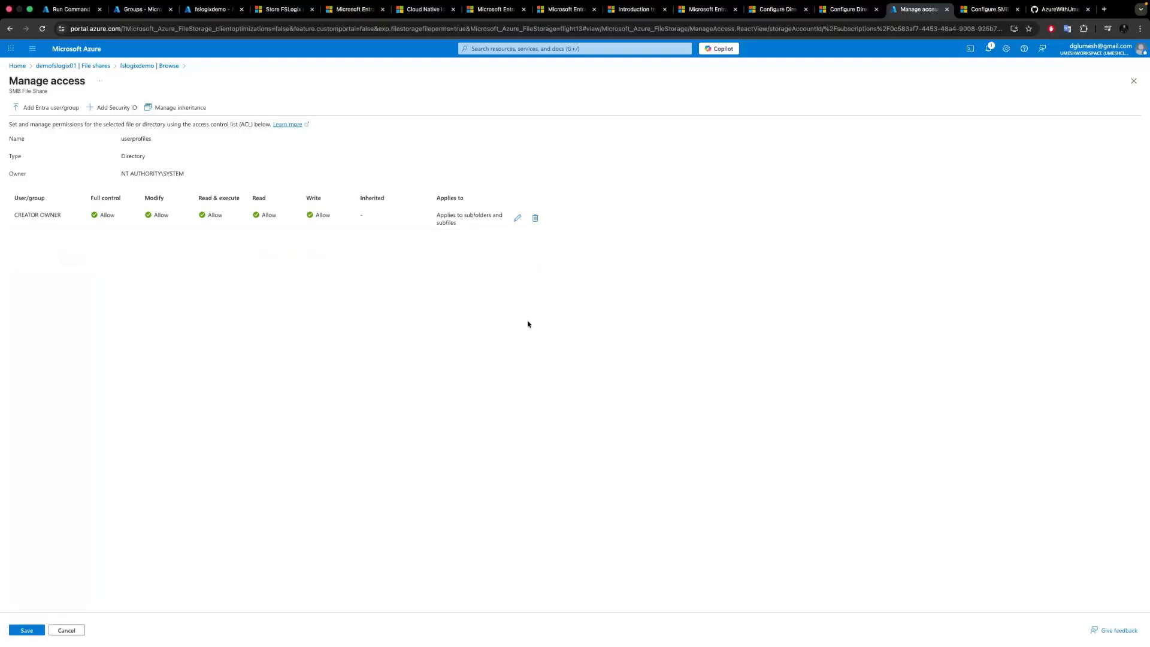
Remove Full control from the CREATOR OWNER permissions, keeping Modify, Read & execute, Read and Write.
{"action": "left_click", "coordinate": [517, 218]}
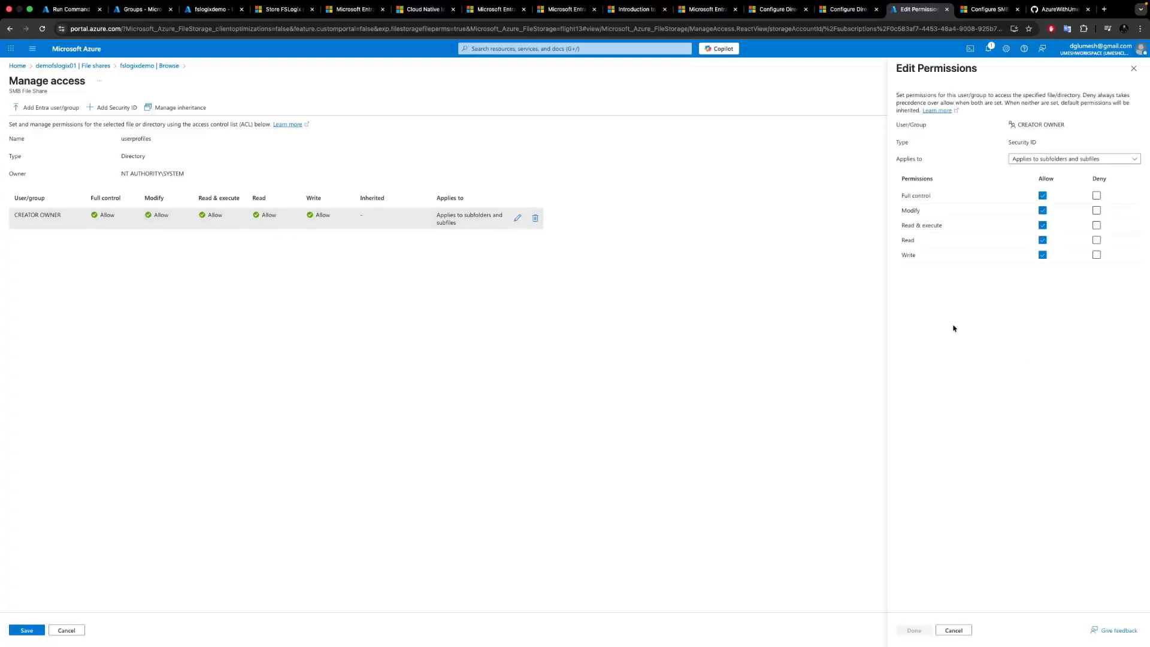
{"action": "left_click", "coordinate": [1043, 196]}
{"action": "left_click", "coordinate": [913, 630]}
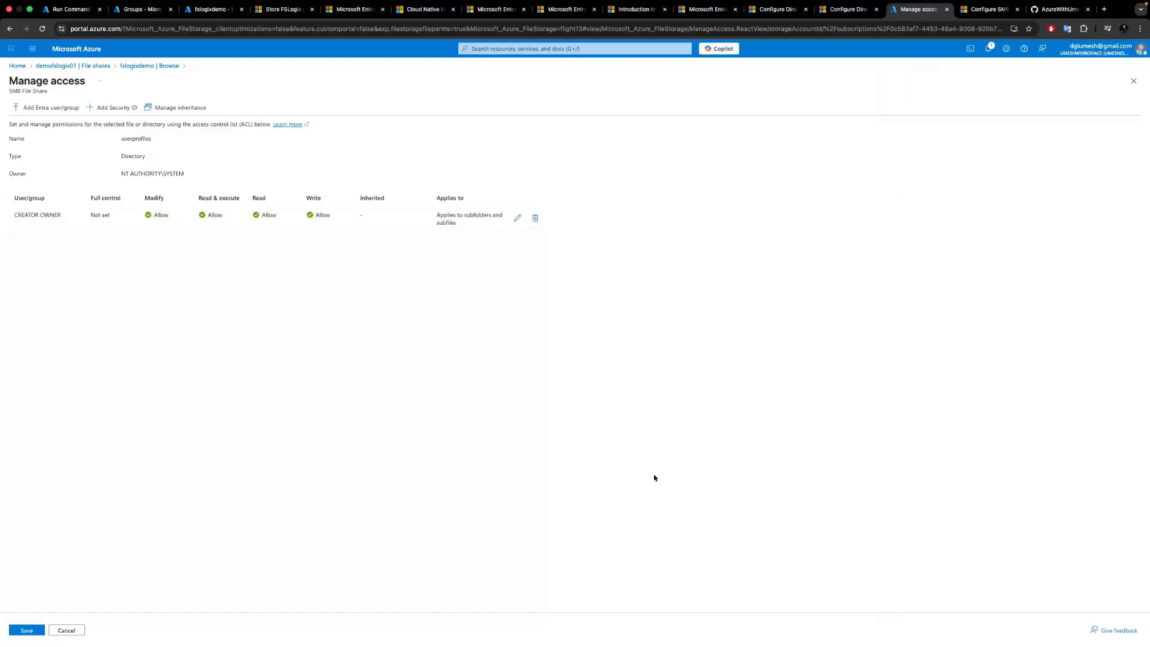
Add the EntraStorageAdmin group to the userprofiles access list.
{"action": "left_click", "coordinate": [48, 109]}
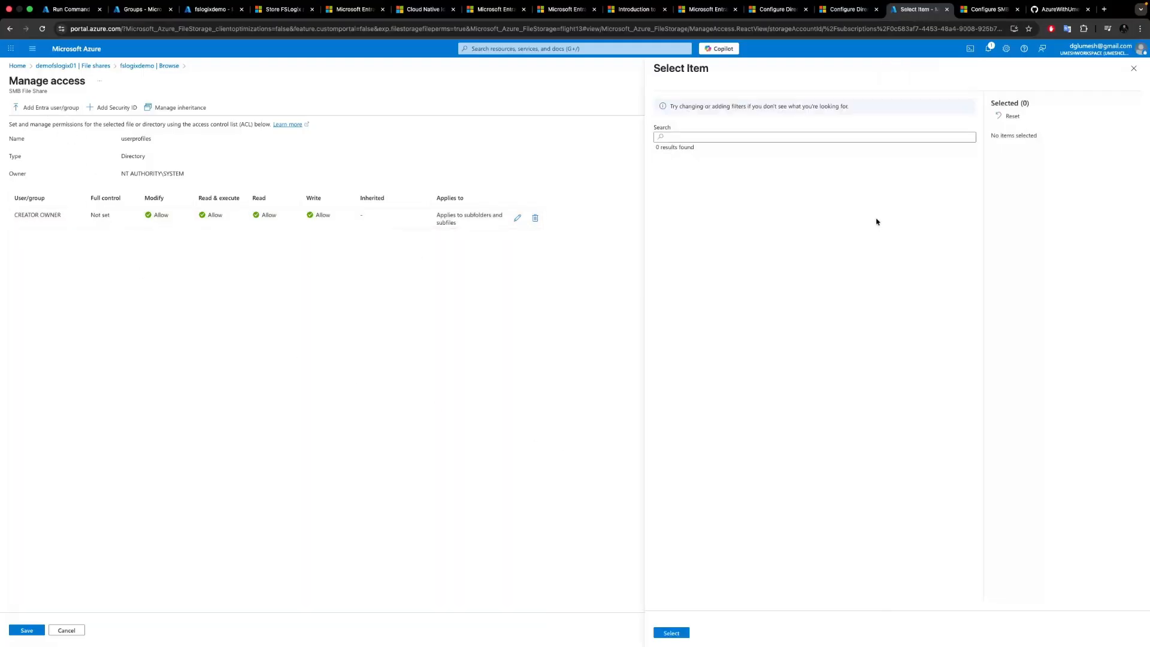
{"action": "left_click", "coordinate": [706, 137]}
{"action": "type", "text": "e"}
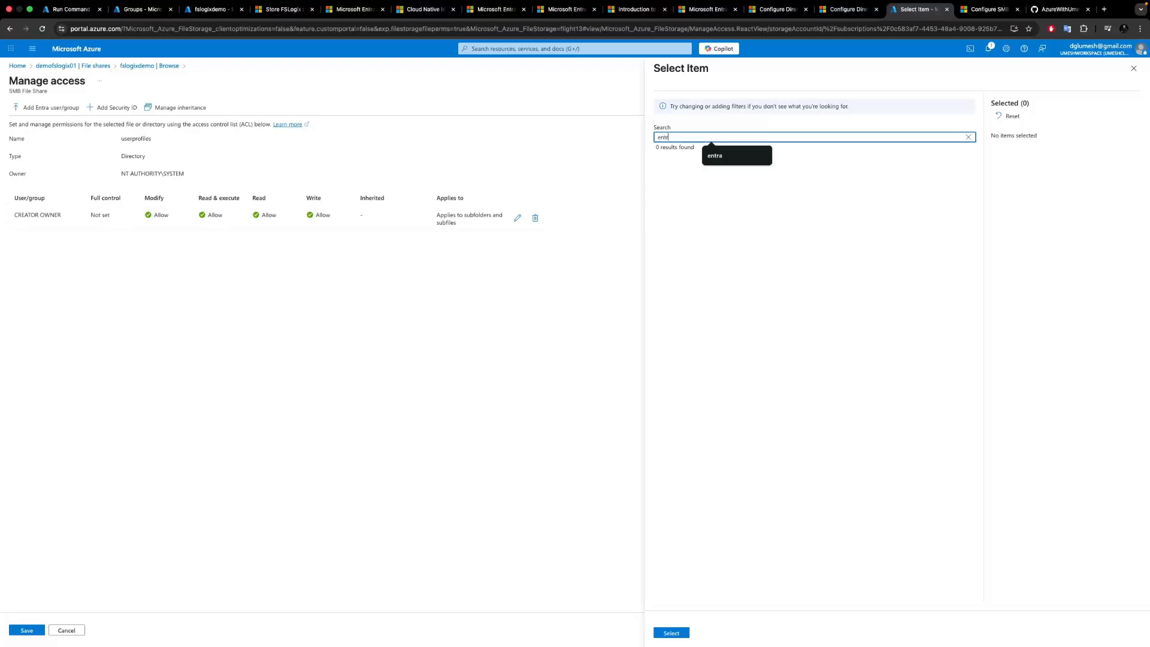
{"action": "type", "text": "ntr"}
{"action": "left_click", "coordinate": [709, 157]}
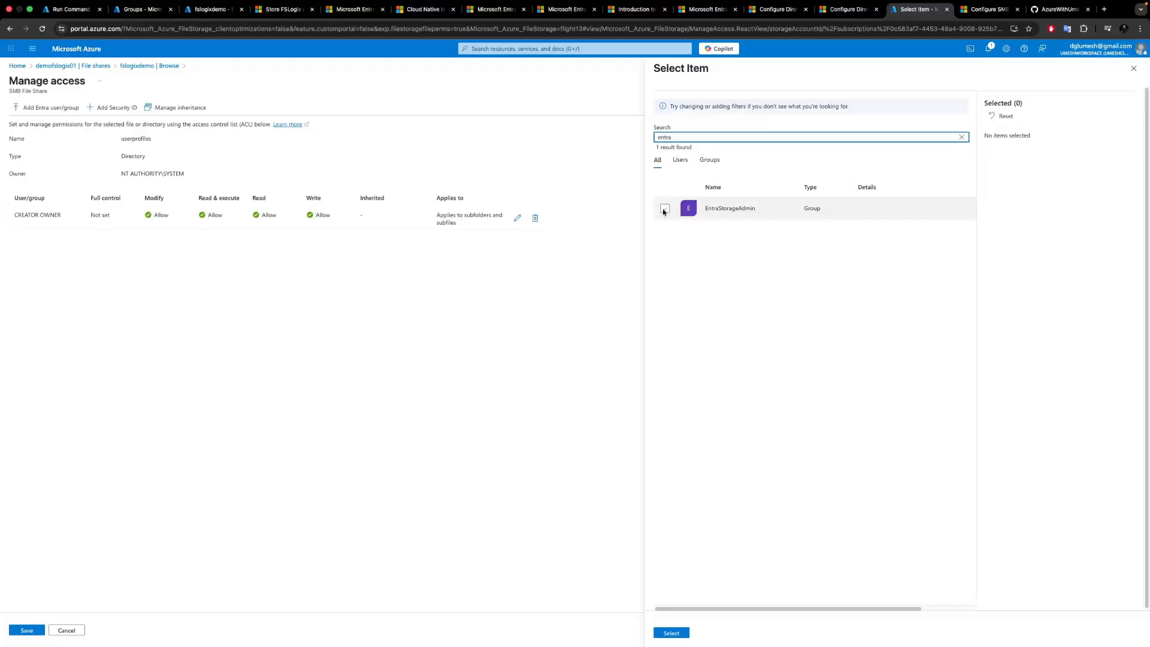
{"action": "left_click", "coordinate": [664, 208]}
{"action": "left_click", "coordinate": [664, 635]}
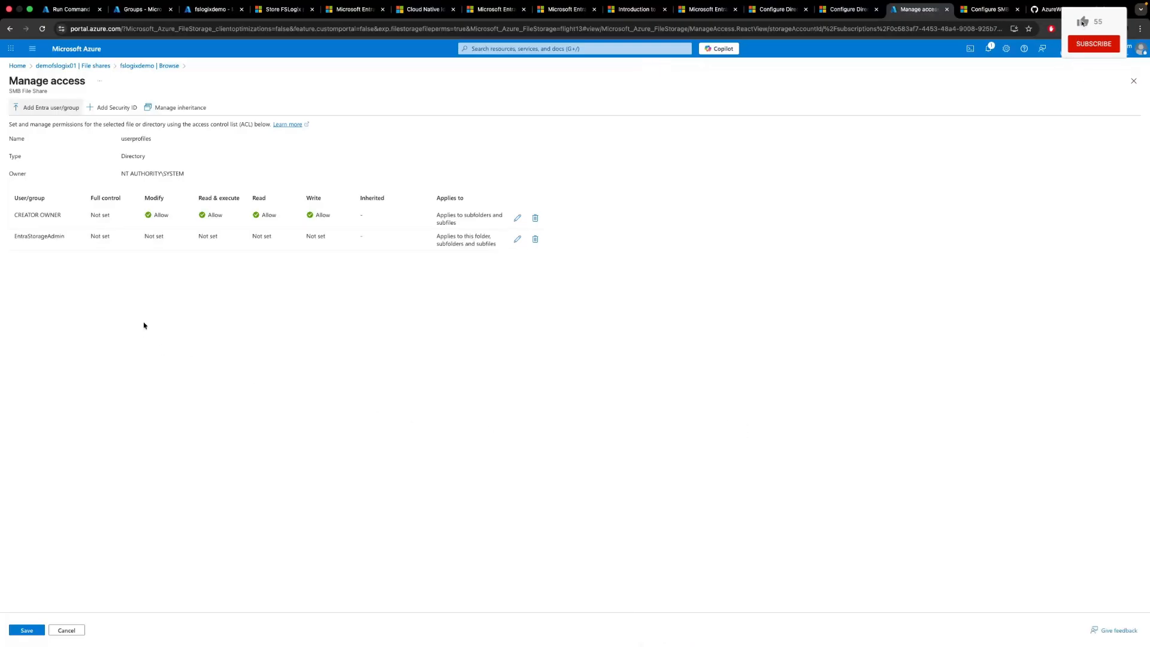
Grant EntraStorageAdmin Full control on the folder, subfolders and files.
{"action": "left_click", "coordinate": [517, 239]}
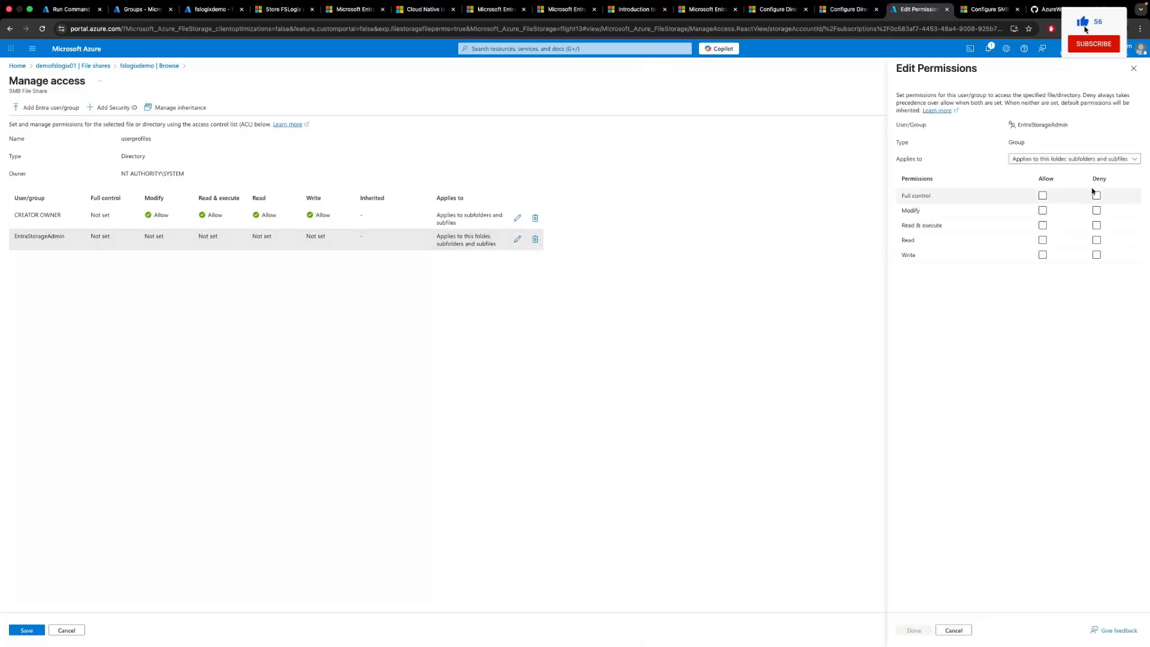
{"action": "left_click", "coordinate": [1042, 195]}
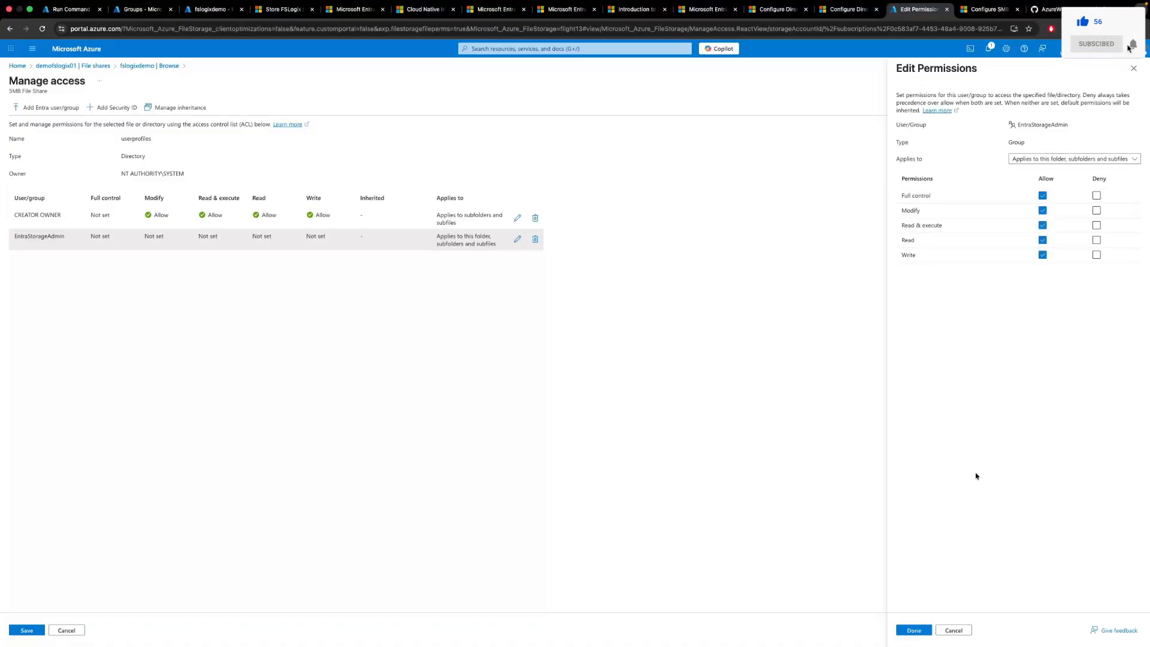
{"action": "left_click", "coordinate": [907, 630]}
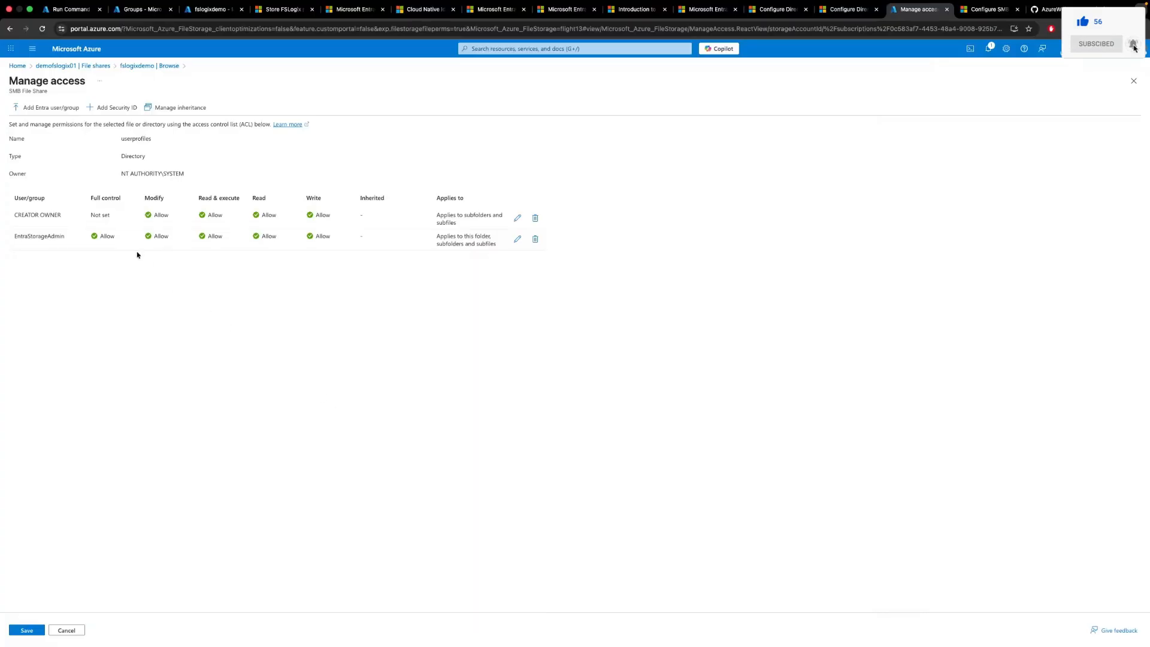
Add the CloudAVDGroup group to the userprofiles access list.
{"action": "left_click", "coordinate": [41, 108]}
{"action": "left_click", "coordinate": [709, 138]}
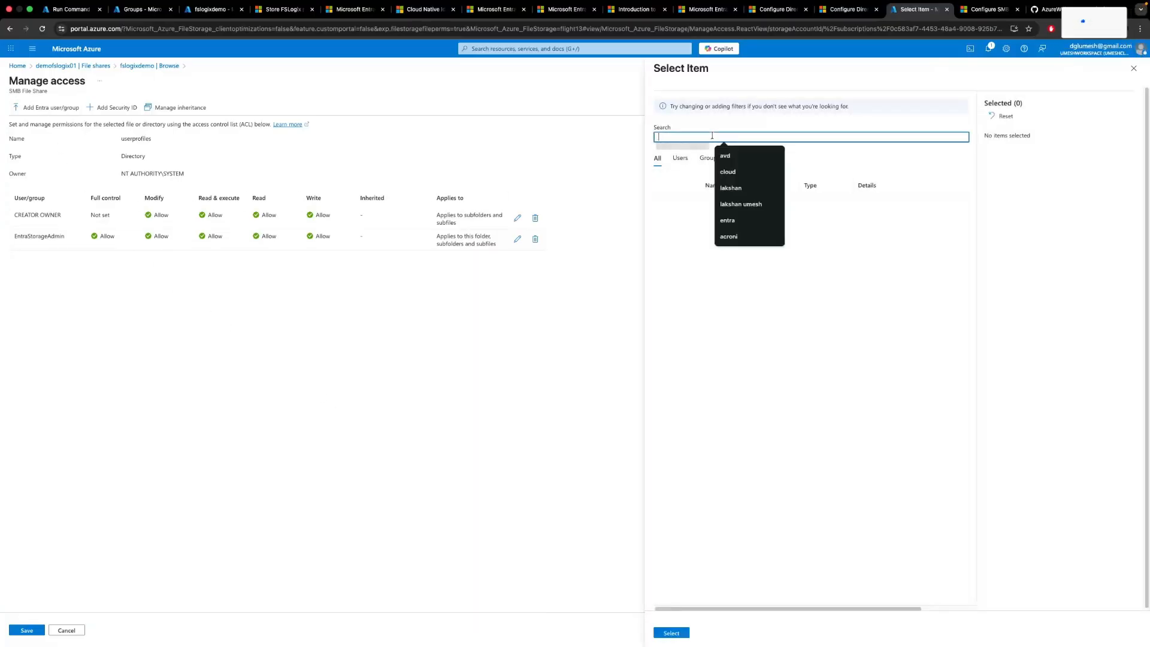
{"action": "type", "text": "cloud"}
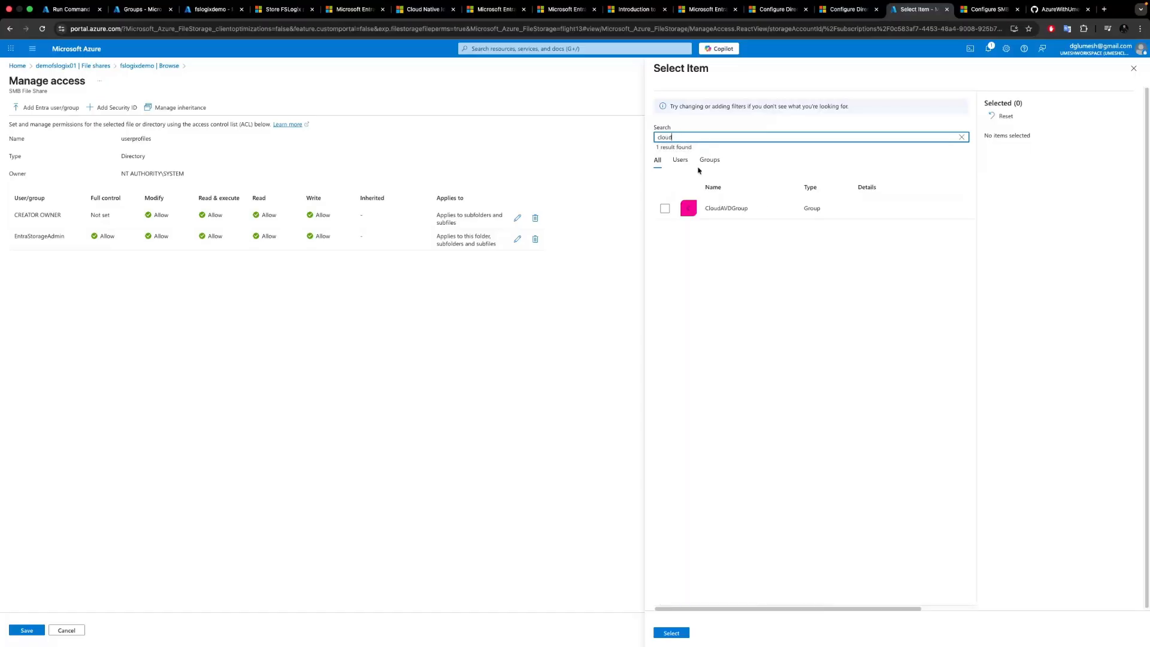
{"action": "left_click", "coordinate": [664, 208]}
{"action": "left_click", "coordinate": [671, 633]}
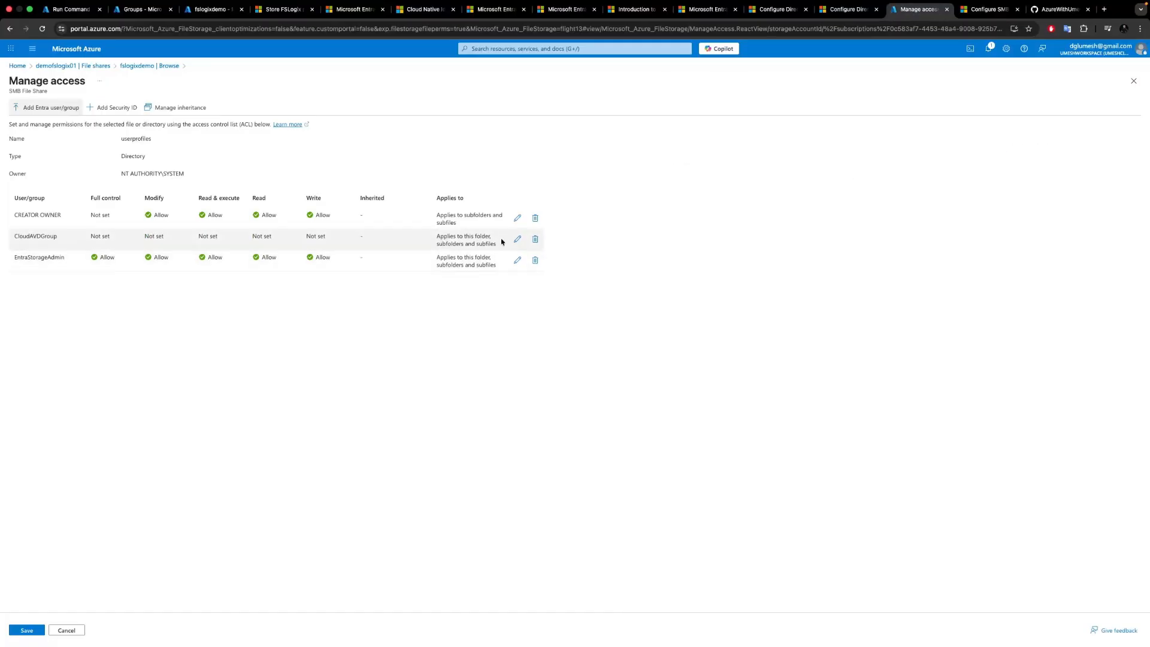
Set CloudAVDGroup to apply to this folder only with Modify, Read & execute, Read and Write allowed, and save the ACL.
{"action": "left_click", "coordinate": [518, 240]}
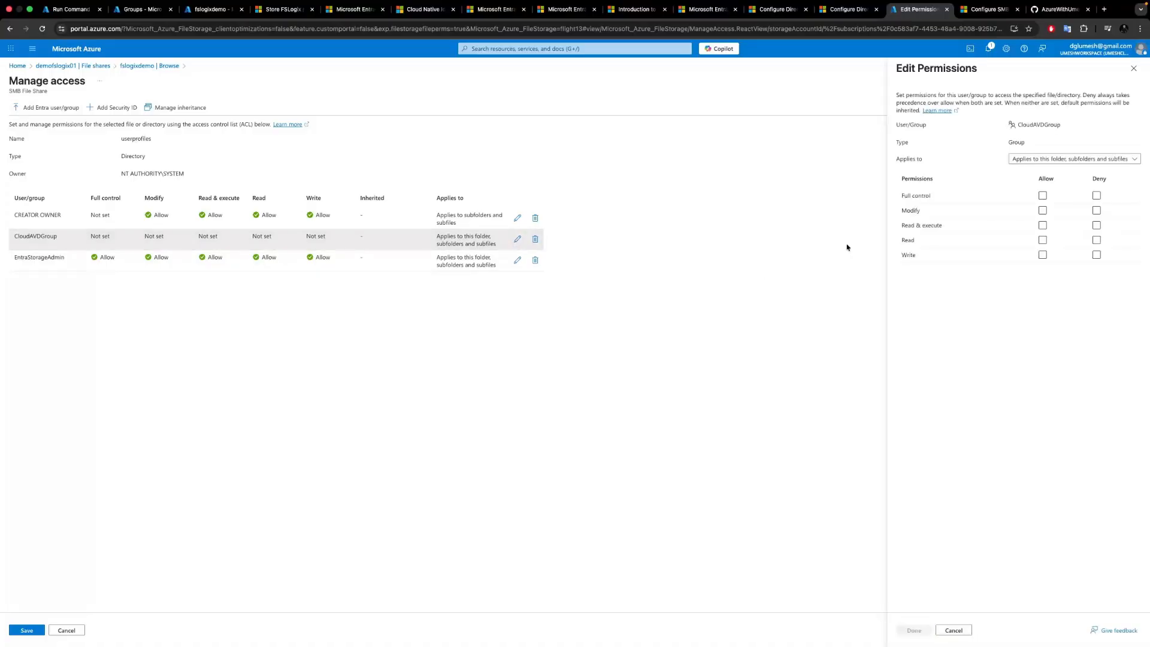
{"action": "left_click", "coordinate": [1046, 161]}
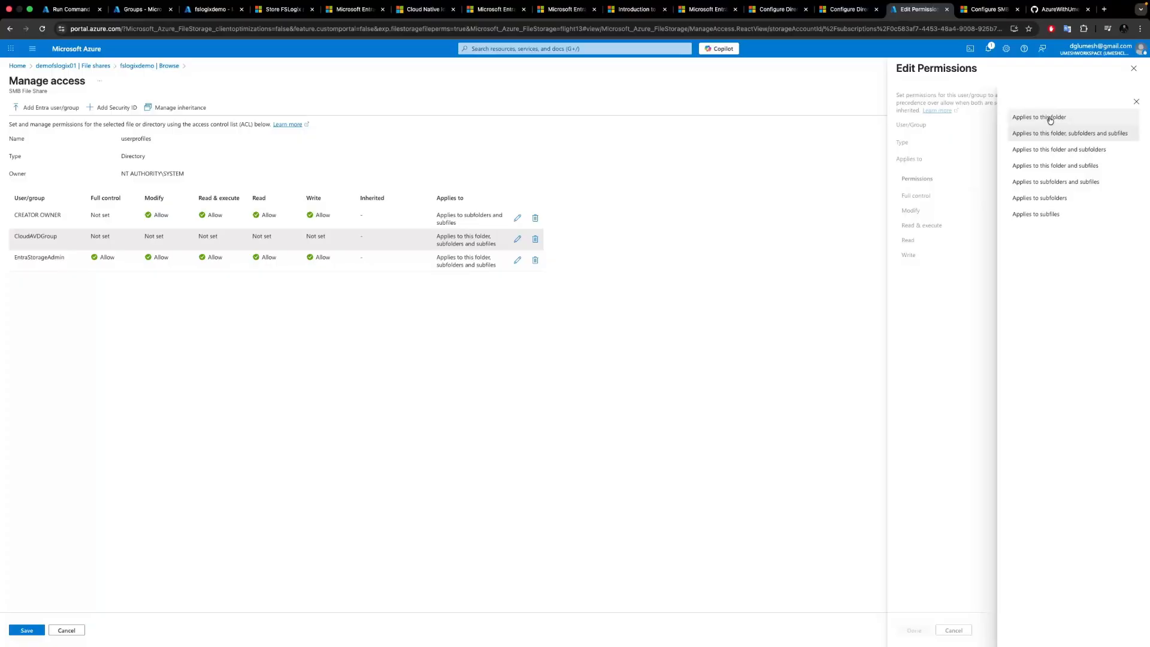
{"action": "left_click", "coordinate": [1049, 118]}
{"action": "left_click", "coordinate": [1042, 211]}
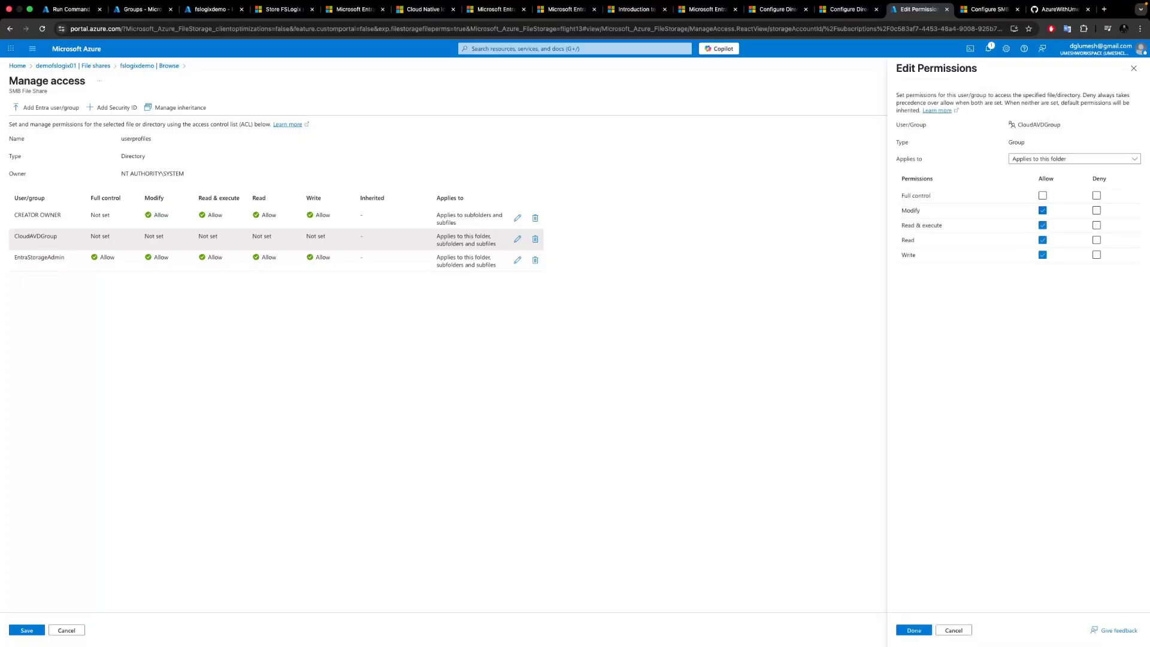
{"action": "left_click", "coordinate": [906, 629]}
{"action": "left_click", "coordinate": [907, 629]}
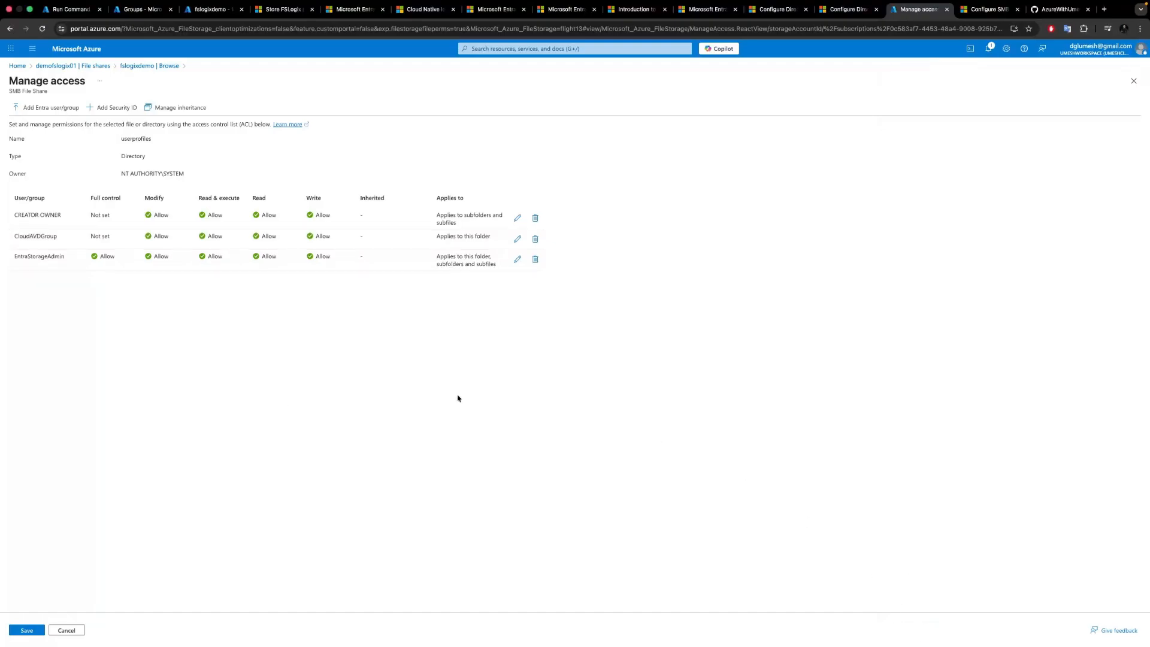
{"action": "left_click", "coordinate": [25, 632]}
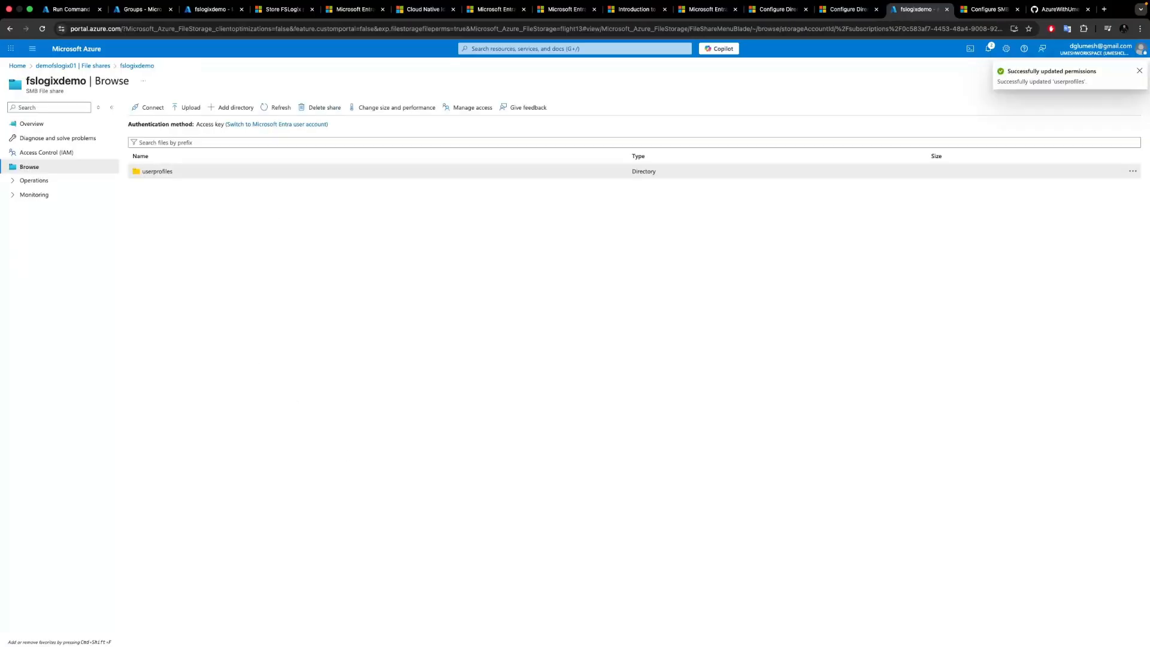
{"action": "left_click", "coordinate": [553, 355]}
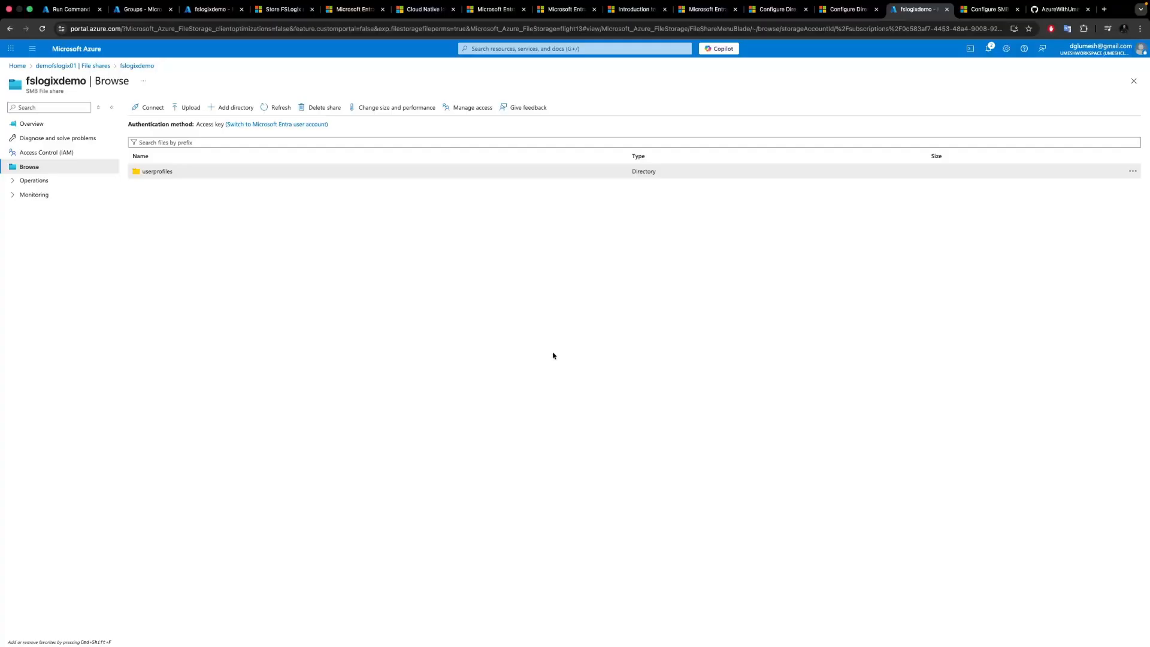
Inspect the userprofiles folder's security and advanced permission entries from File Explorer on the session host.
{"action": "key", "text": "ctrl+Left"}
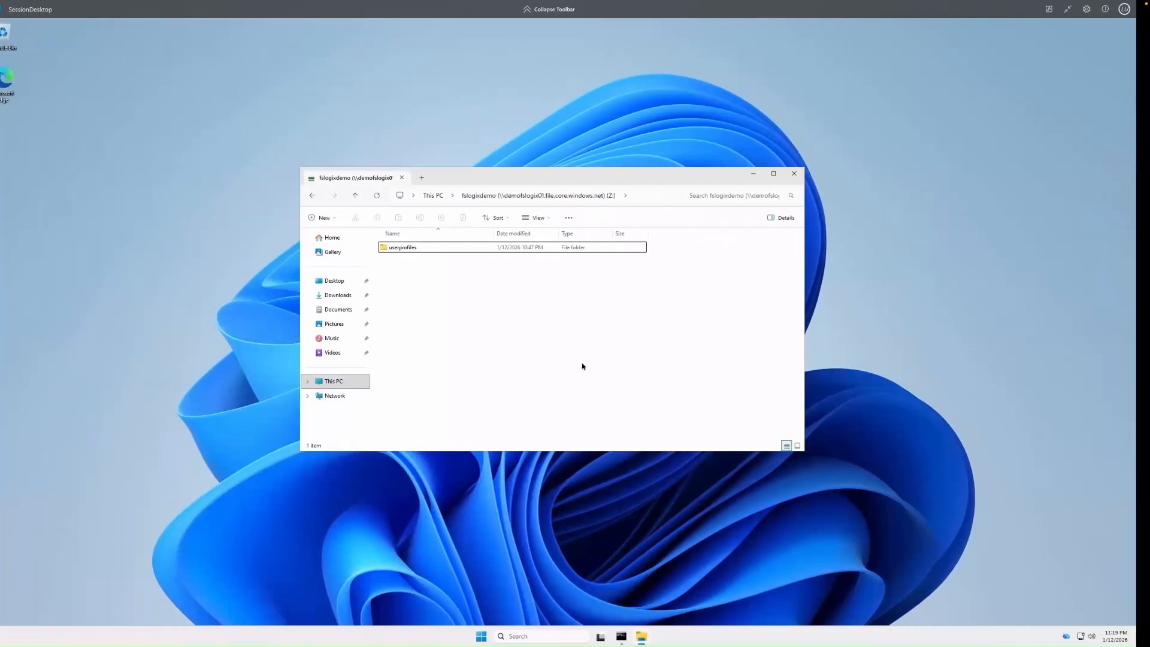
{"action": "left_click", "coordinate": [417, 252]}
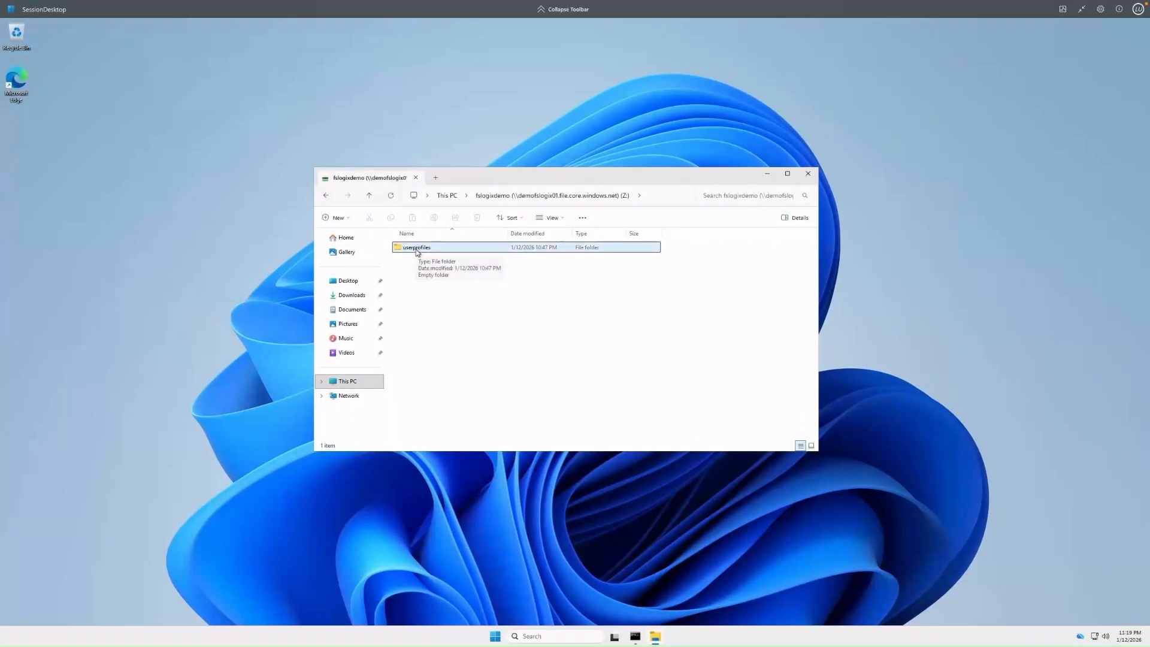
{"action": "right_click", "coordinate": [417, 252]}
{"action": "left_click", "coordinate": [520, 382]}
{"action": "left_click", "coordinate": [456, 270]}
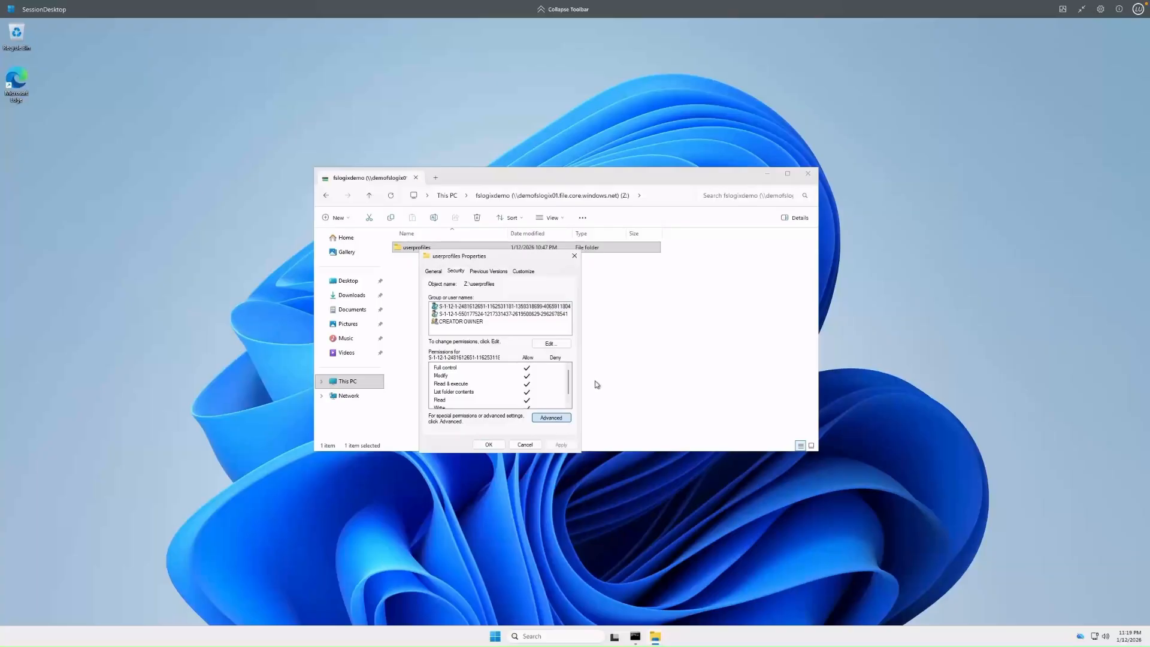
{"action": "left_click", "coordinate": [561, 413]}
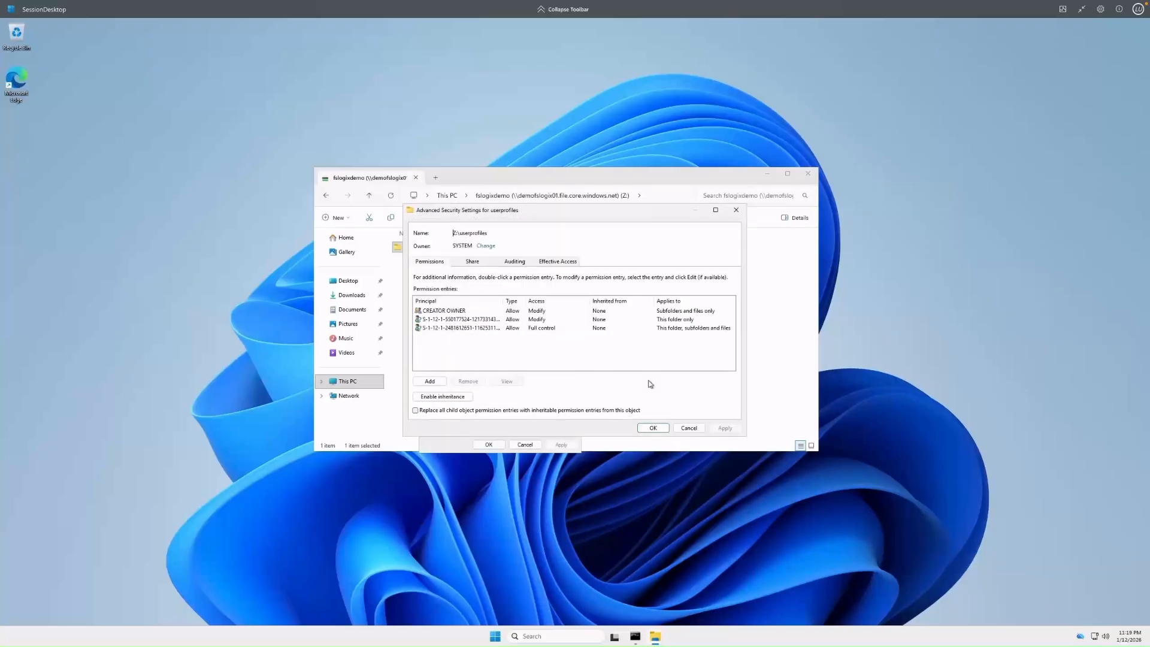
{"action": "left_click_drag", "start_coordinate": [747, 438], "coordinate": [901, 460]}
{"action": "left_click_drag", "start_coordinate": [543, 304], "coordinate": [615, 304]}
{"action": "left_click", "coordinate": [793, 451]}
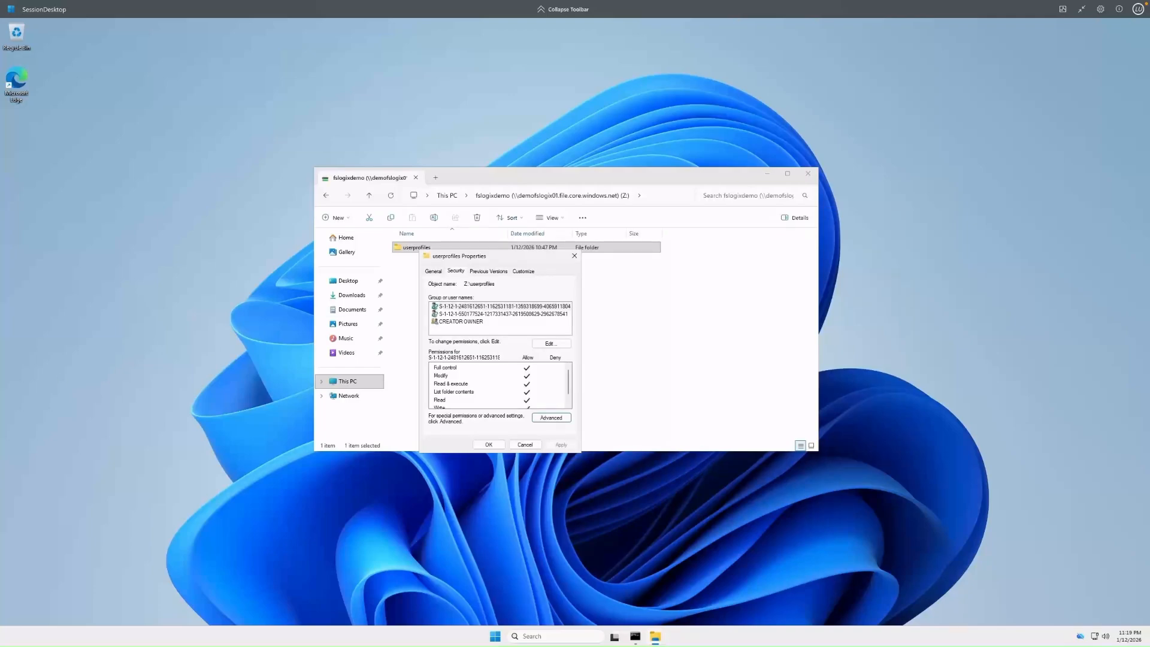
{"action": "left_click", "coordinate": [488, 444]}
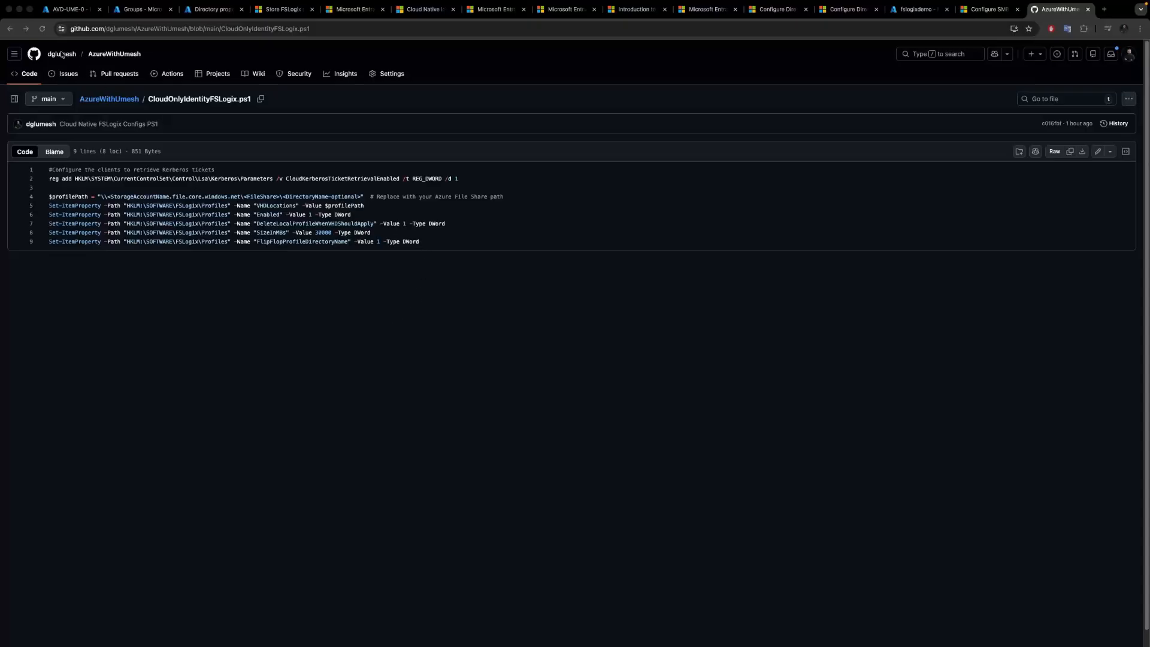
Run the FSLogix profile configuration PowerShell script on the AVD-UME-0 virtual machine through Run Command.
{"action": "left_click", "coordinate": [64, 11]}
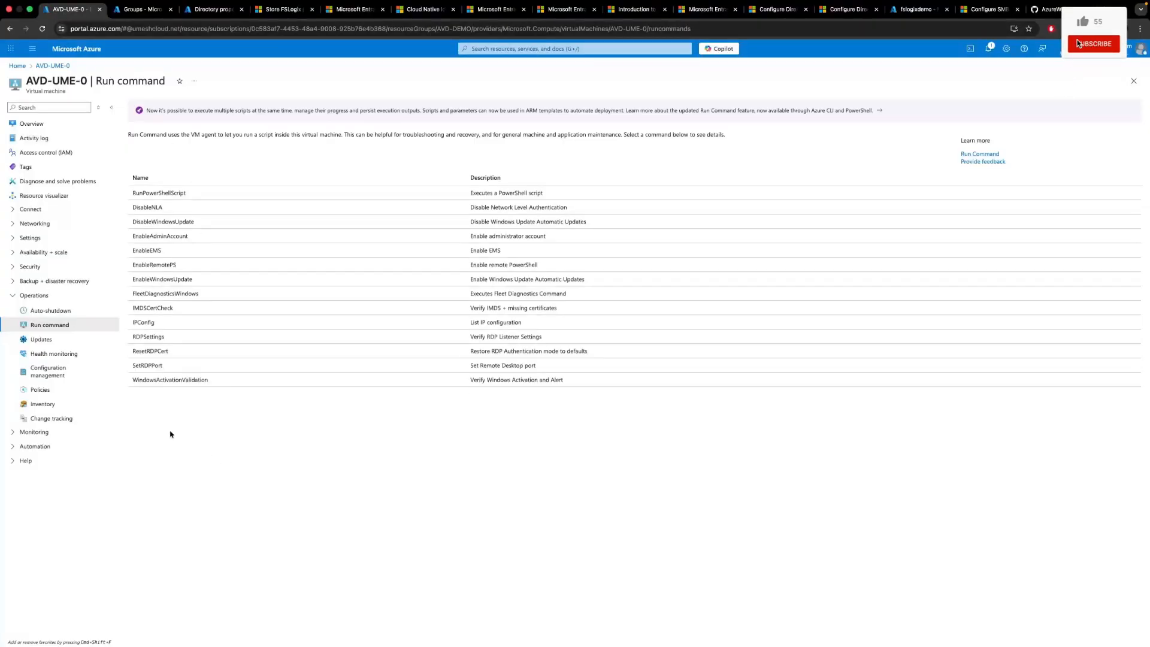
{"action": "left_click", "coordinate": [157, 193]}
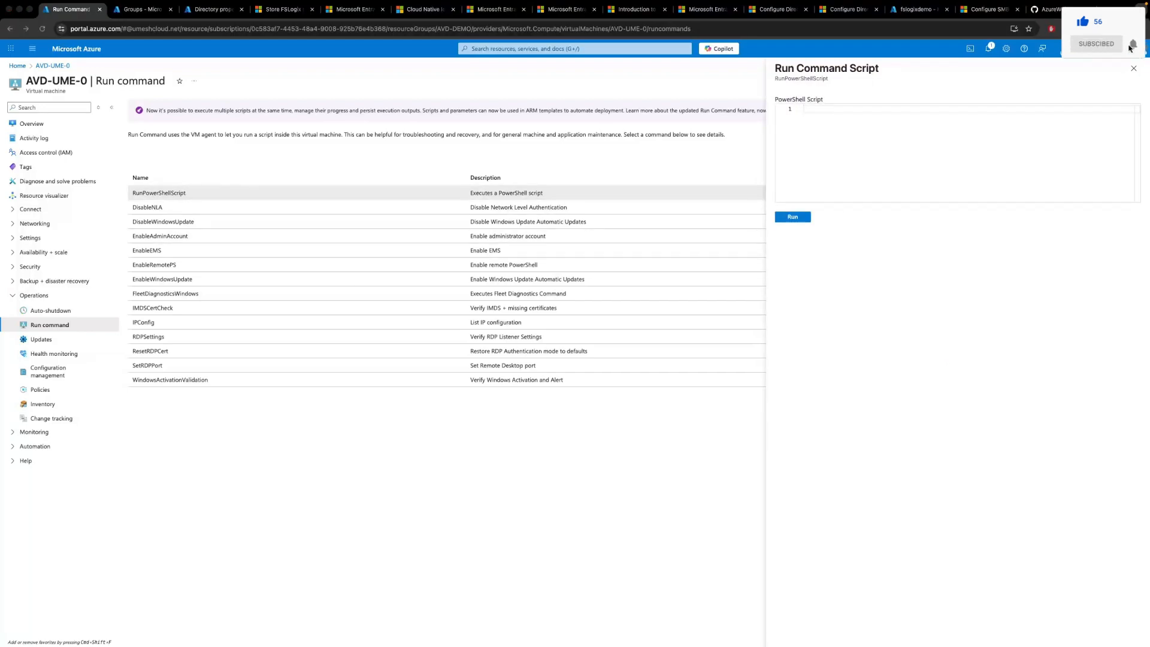
{"action": "type", "text": "$profilePath = \"\\\\demofslogix01.file.core.windows.net\\fslogixdemo\\userprofiles\"  # Replace with your Azure File Share path Set-ItemProperty -Path \"HKLM:\\SOFTWARE\\FSLogix\\Profiles\" -Name \"VHDLocations\" -Value $profilePath Set-ItemProperty -Path \"HKLM:\\SOFTWARE\\FSLogix\\Profiles\" -Name \"Enabled\" -Value 1 -Type DWord Set-ItemProperty -Path \"HKLM:\\SOFTWARE\\FSLogix\\Profiles\" -Name \"DeleteLocalProfileWhenVHDShouldApply\" -Value 1 -Type DWord Set-ItemProperty -Path \"HKLM:\\SOFTWARE\\FSLogix\\Profiles\" -Name \"SizeInMBs\" -Value 30000 -Type DWord Set-ItemProperty -Path \"HKLM:\\SOFTWARE\\FSLogix\\Profiles\" -Name \"FlipFlopProfileDirectoryName\" -Value 1 -Type DWord"}
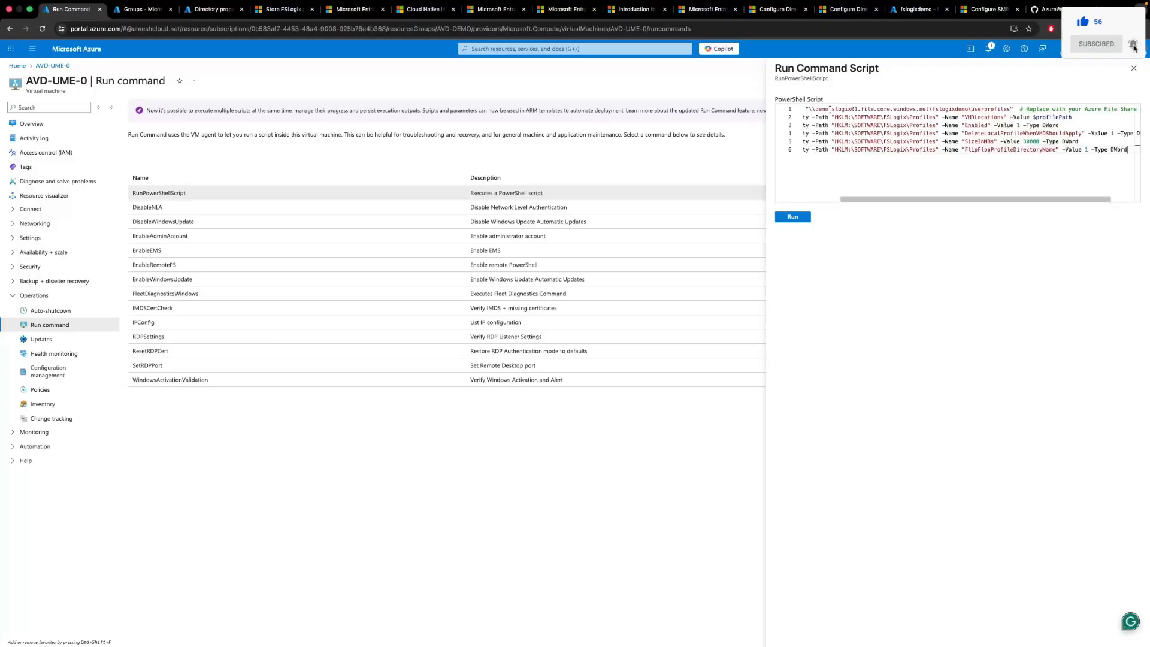
{"action": "scroll", "coordinate": [865, 183], "scroll_direction": "left", "scroll_amount": 3}
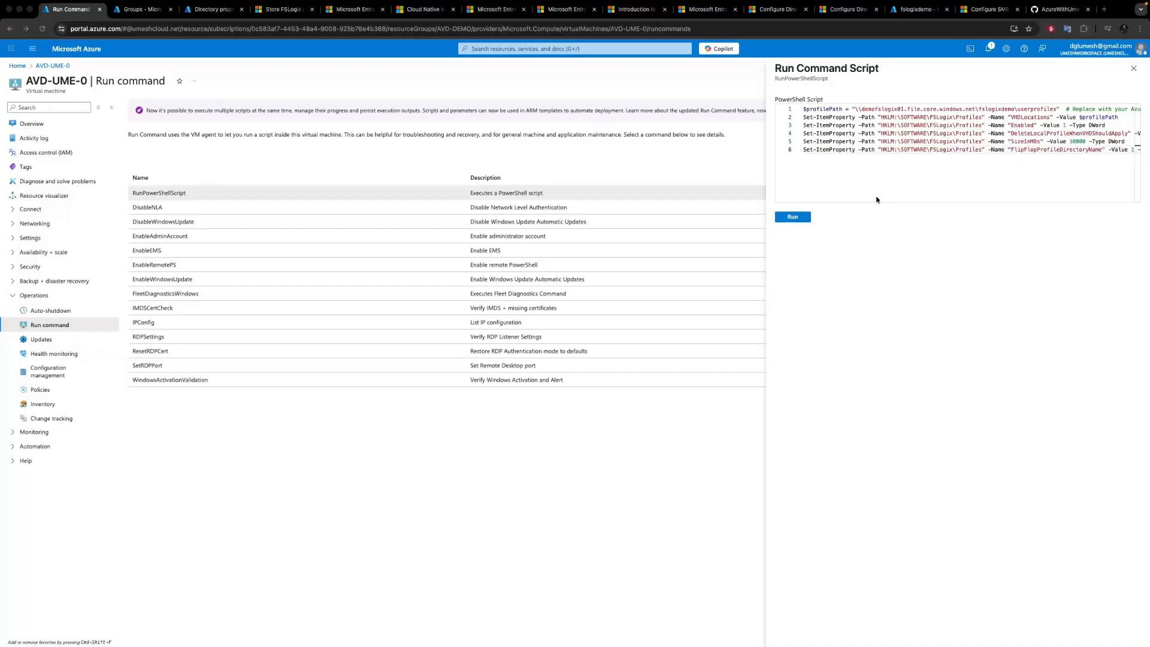
{"action": "left_click", "coordinate": [793, 218]}
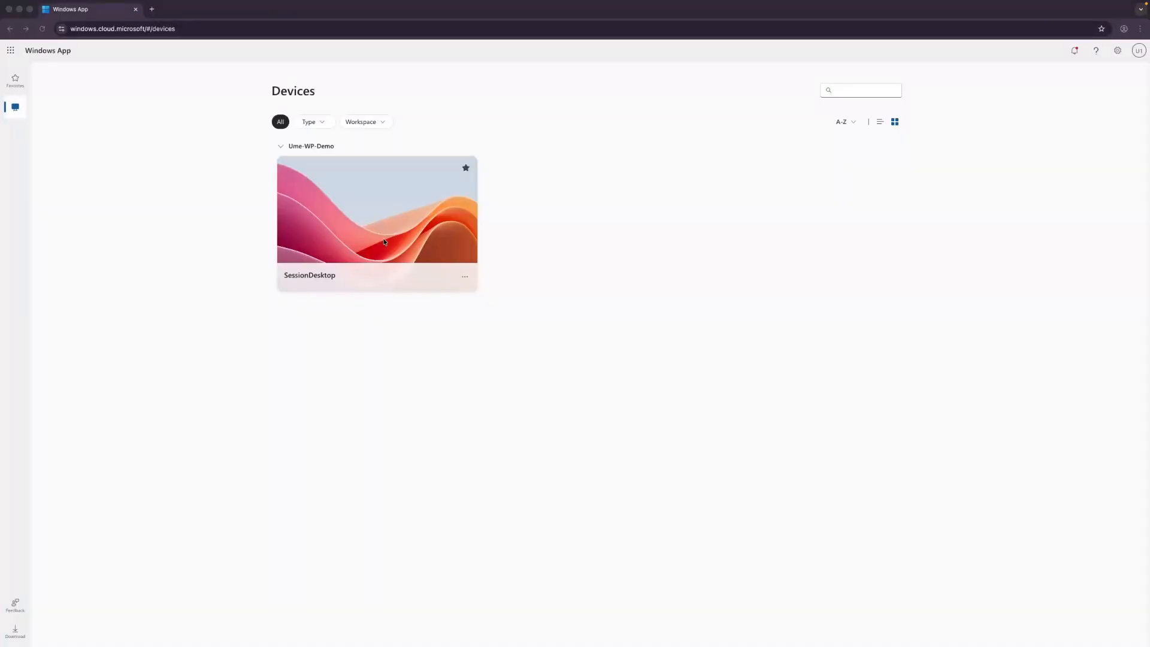
Connect to SessionDesktop and browse into userprofiles to inspect the user's profile container folder.
{"action": "left_click", "coordinate": [385, 242]}
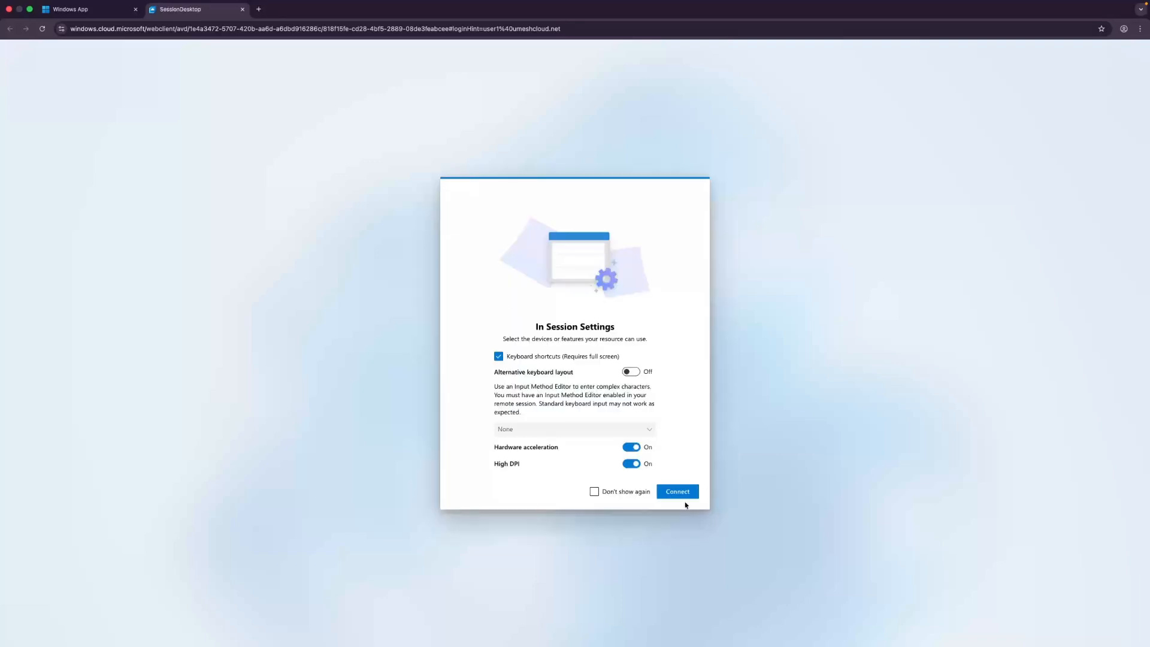
{"action": "left_click", "coordinate": [675, 491]}
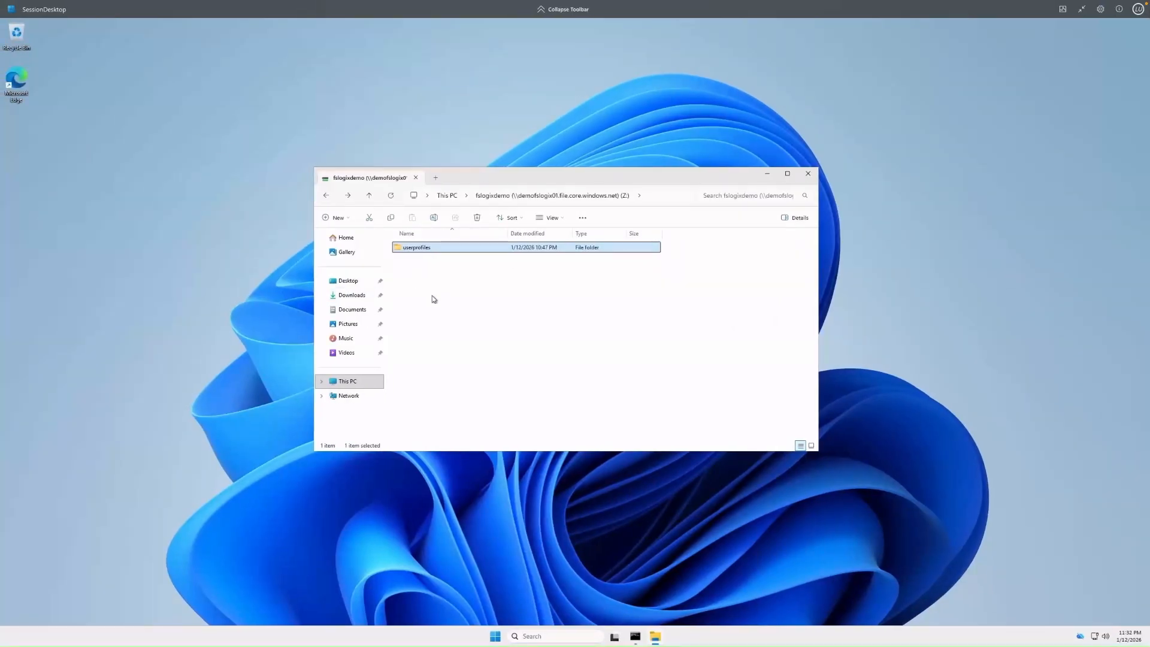
{"action": "double_click", "coordinate": [423, 248]}
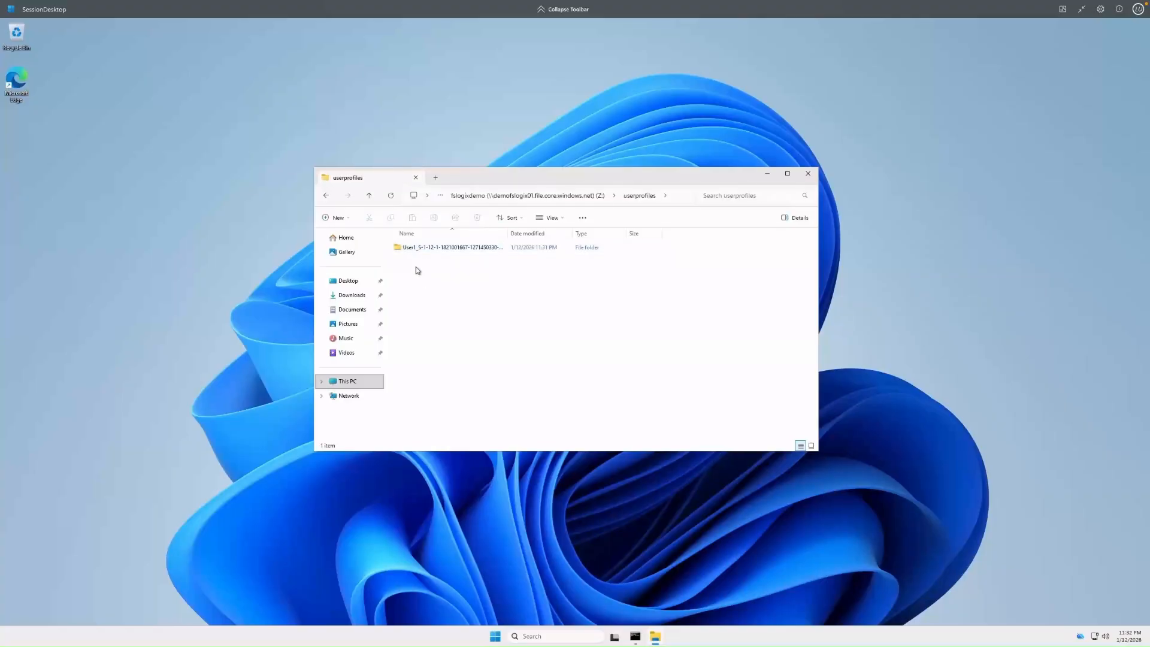
{"action": "left_click_drag", "start_coordinate": [507, 234], "coordinate": [616, 237]}
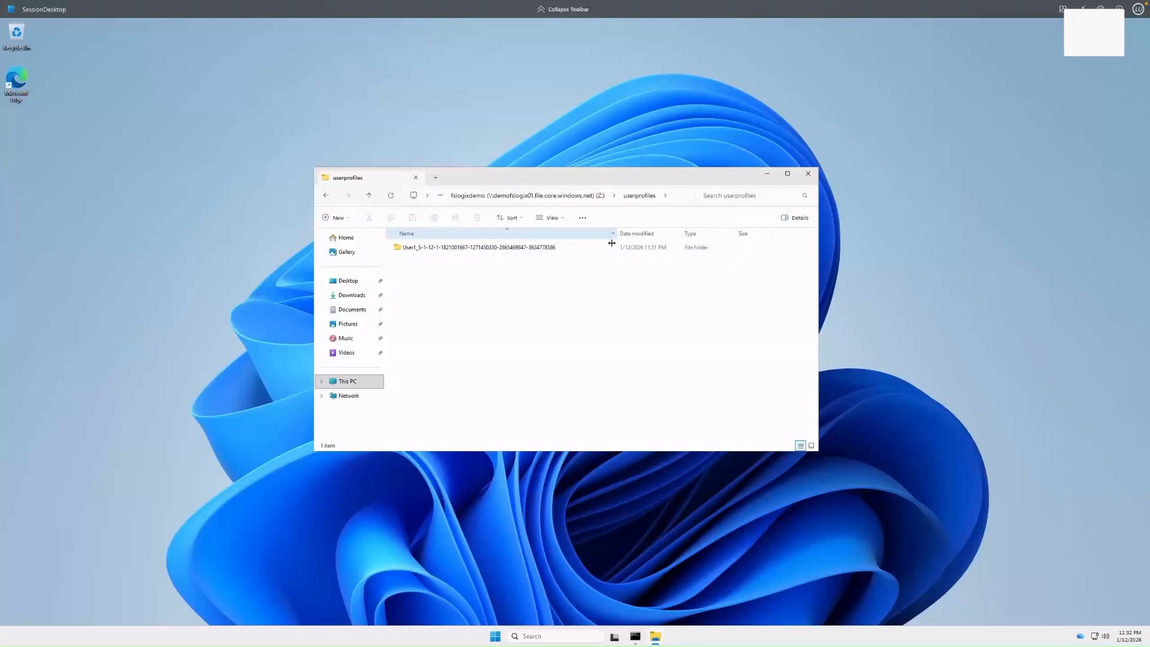
{"action": "double_click", "coordinate": [453, 249]}
{"action": "left_click", "coordinate": [423, 248]}
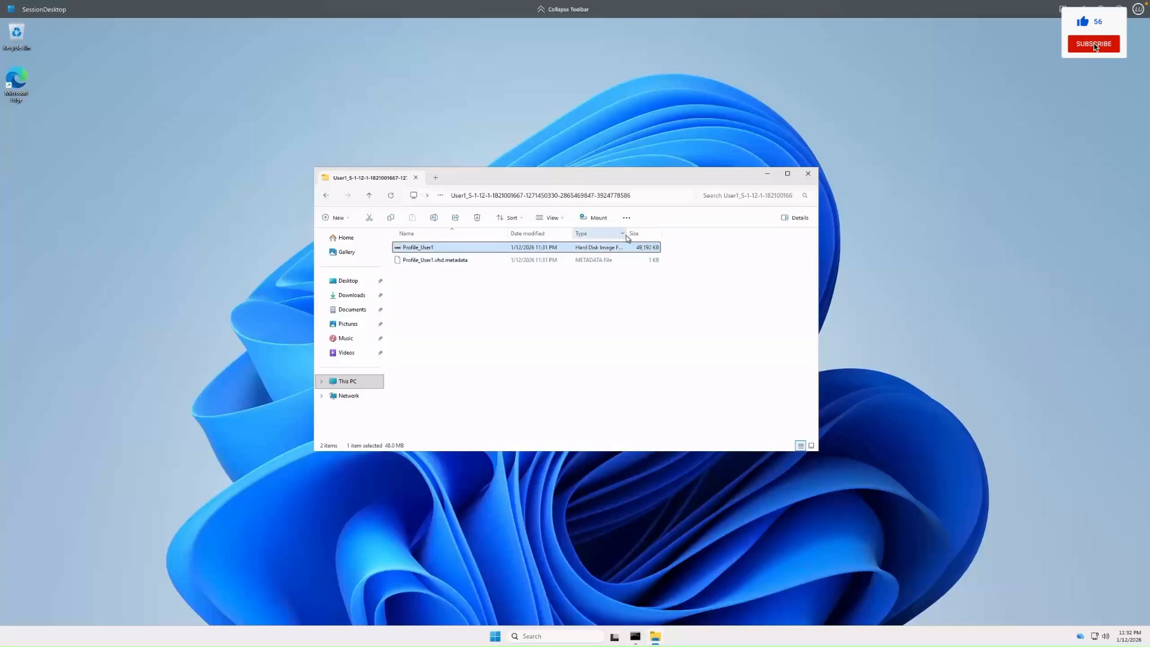
{"action": "left_click_drag", "start_coordinate": [626, 233], "coordinate": [676, 233]}
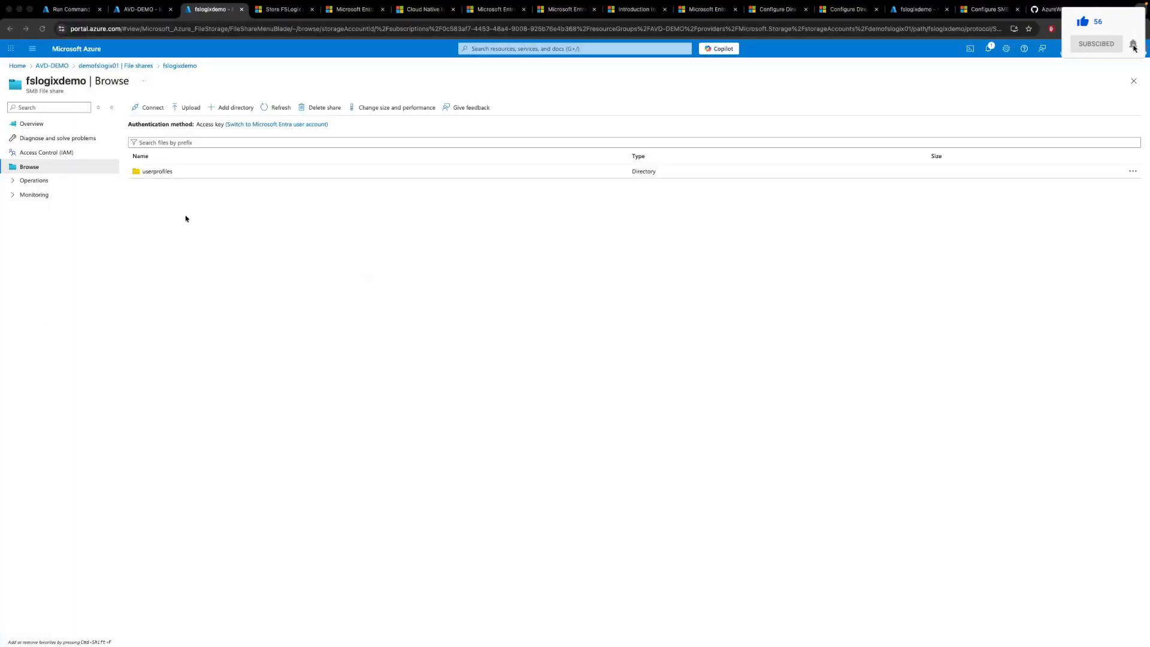
Open the userprofiles directory in the file share's portal browser to view its contents.
{"action": "left_click", "coordinate": [154, 172]}
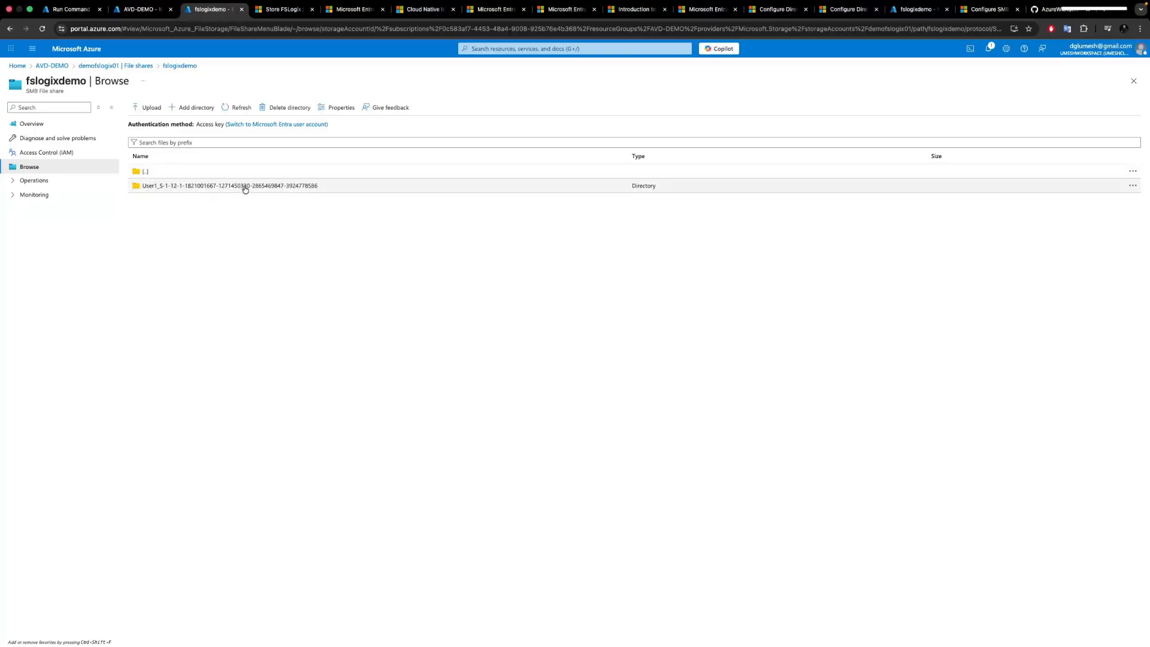